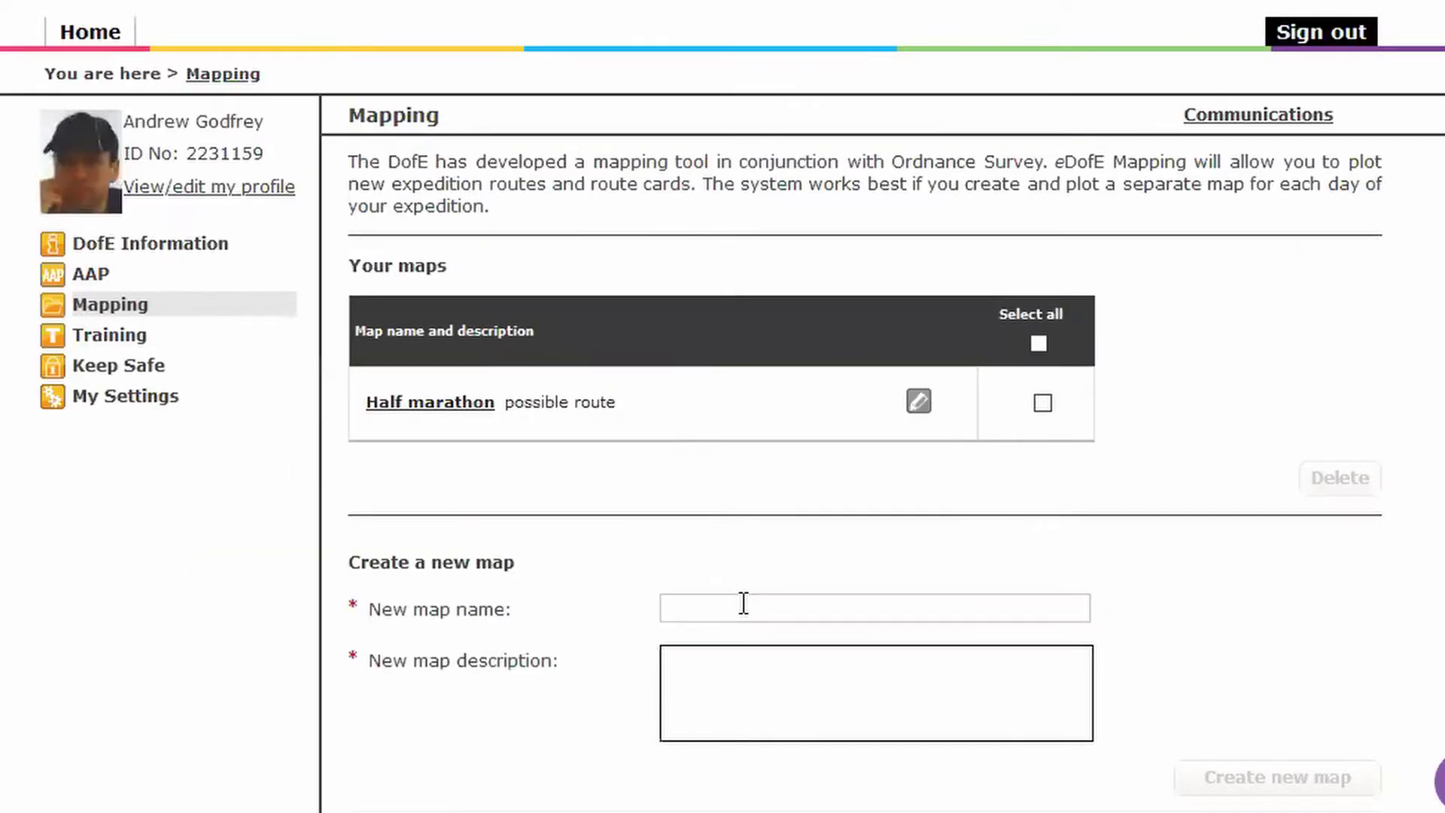
# Step: Create a new map with name and description both 'Silver Day 2 practice'
pyautogui.write('S')
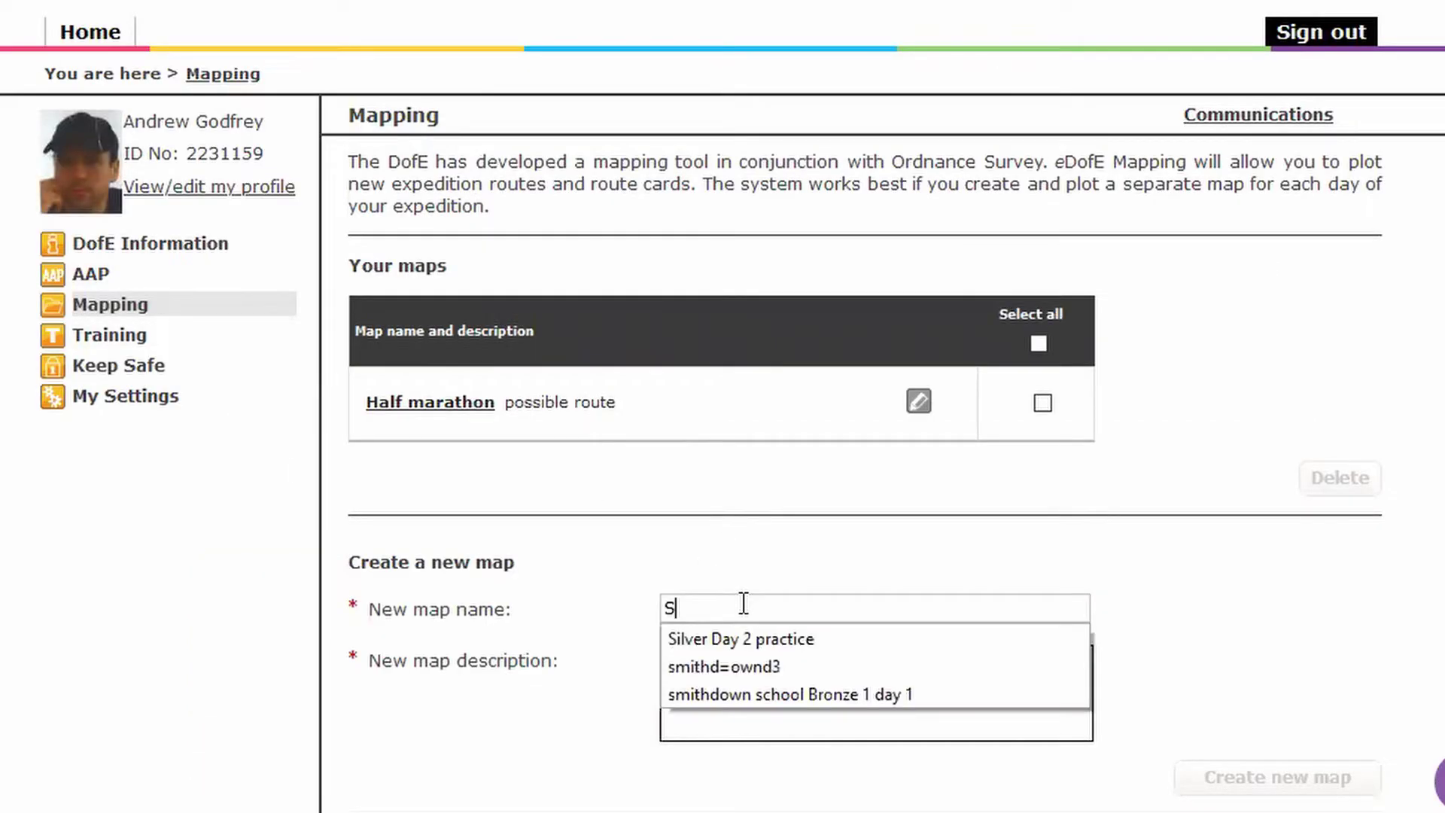
pyautogui.click(805, 647)
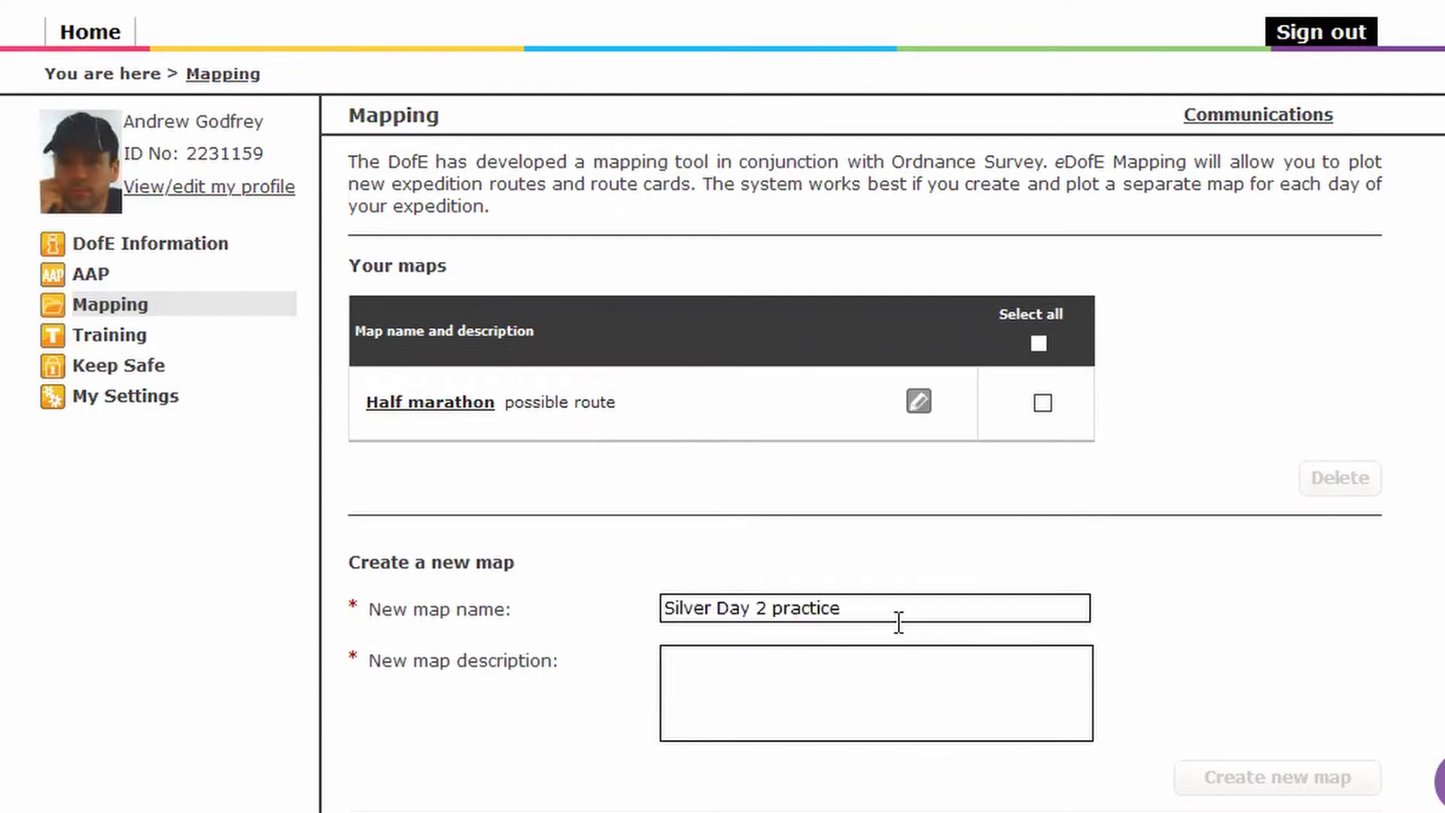
pyautogui.click(429, 607)
pyautogui.hotkey('ctrl', 'c')
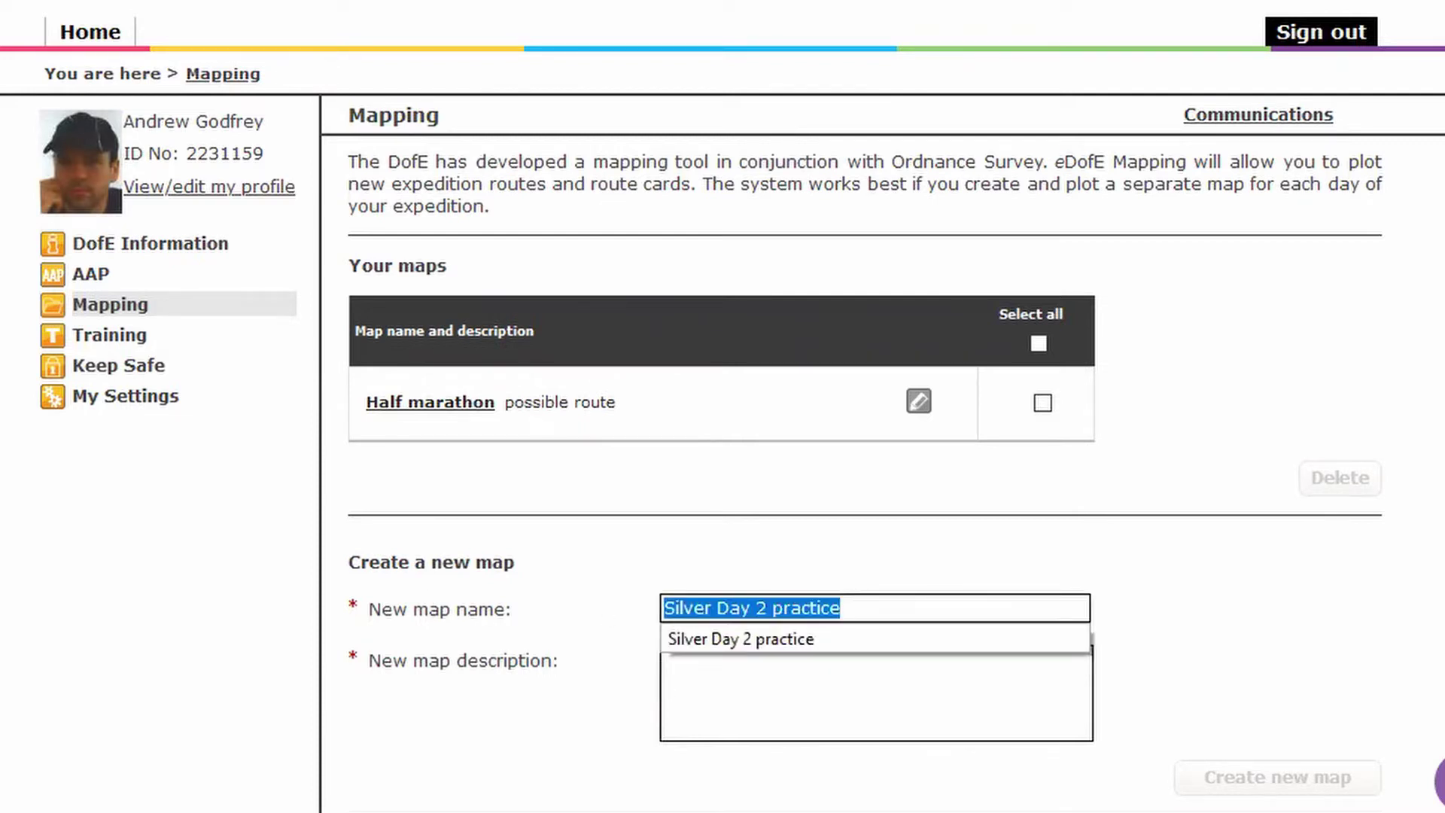
pyautogui.click(799, 694)
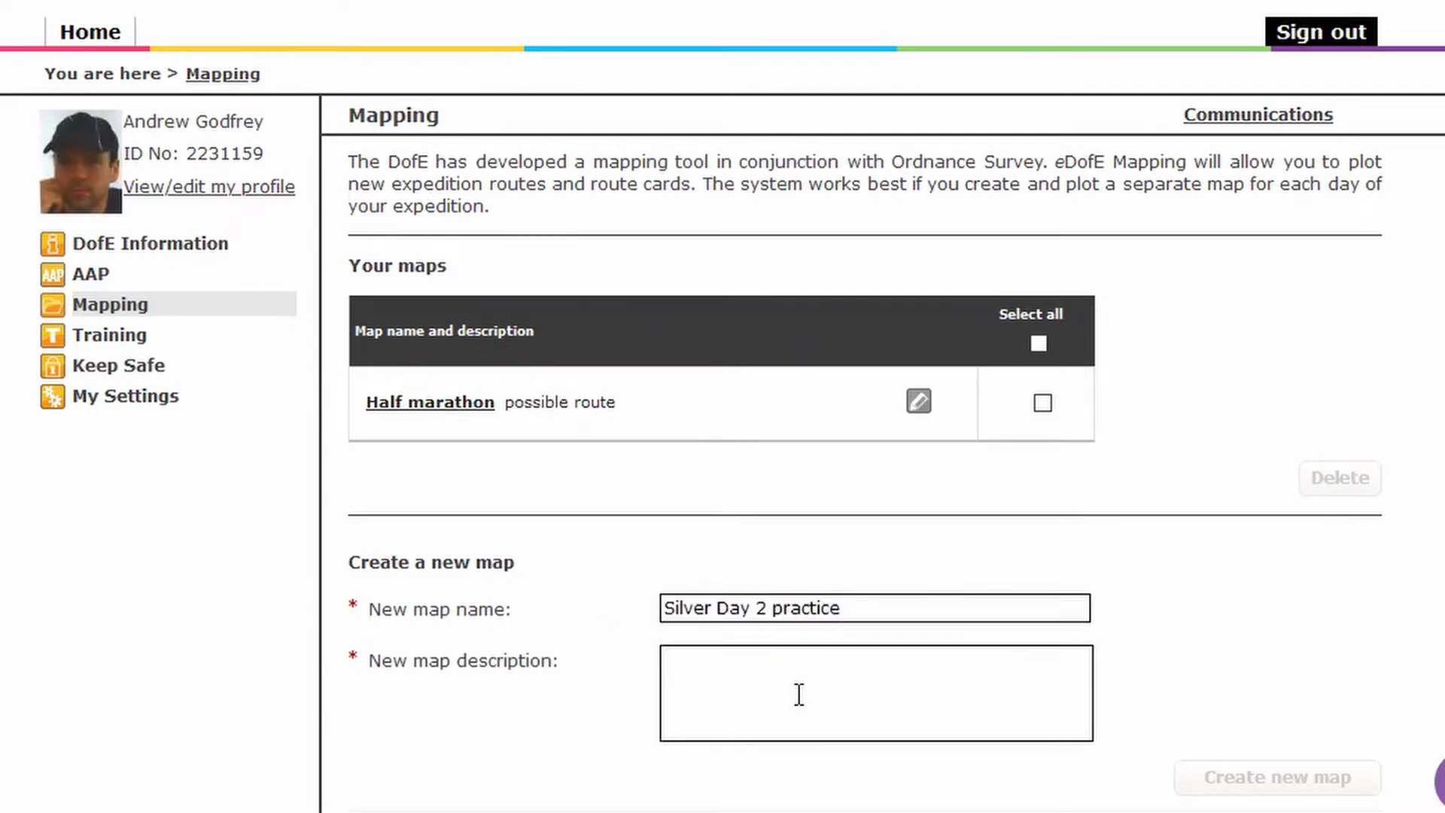
pyautogui.hotkey('ctrl', 'v')
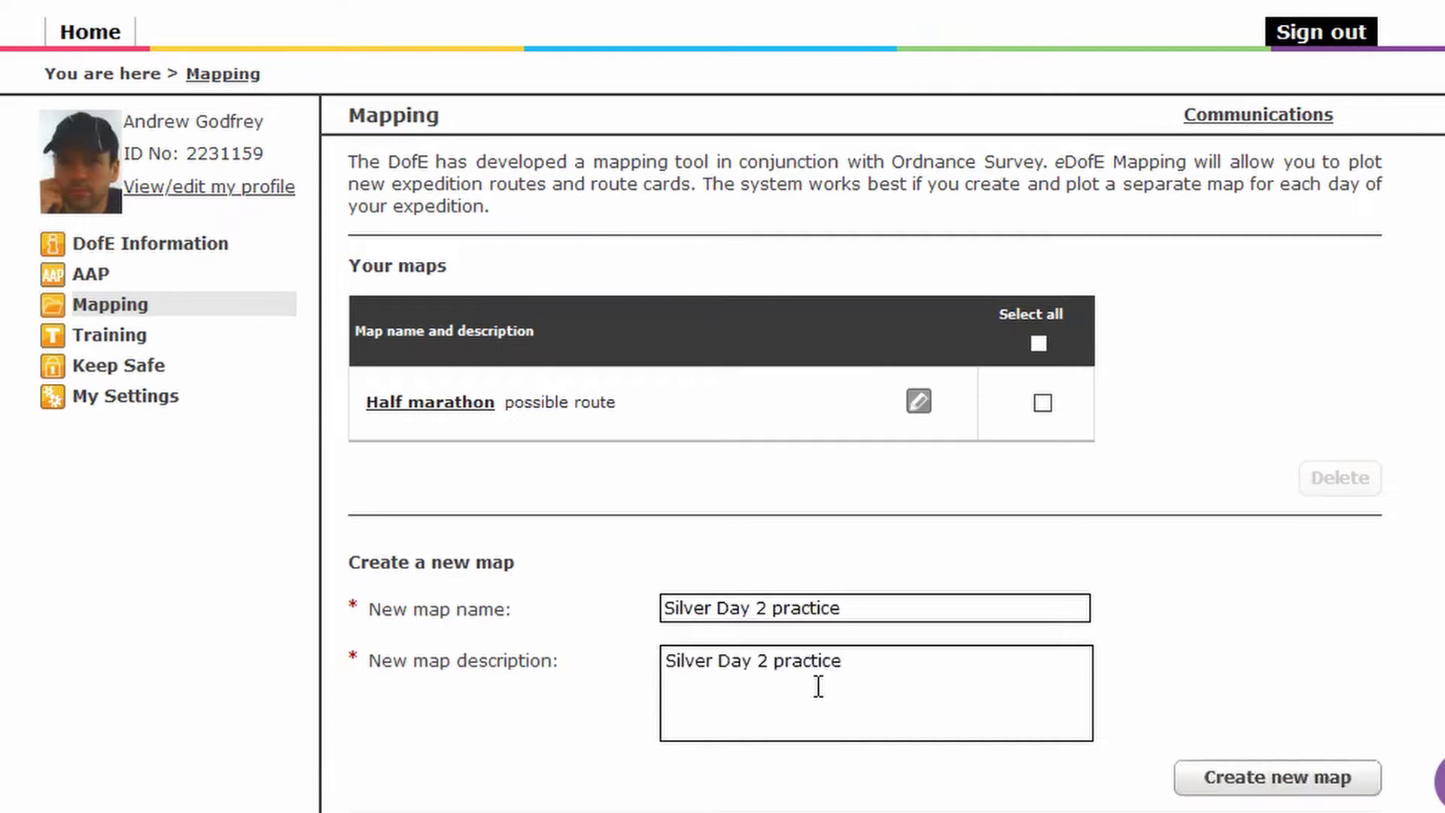
pyautogui.click(1281, 780)
pyautogui.click(718, 474)
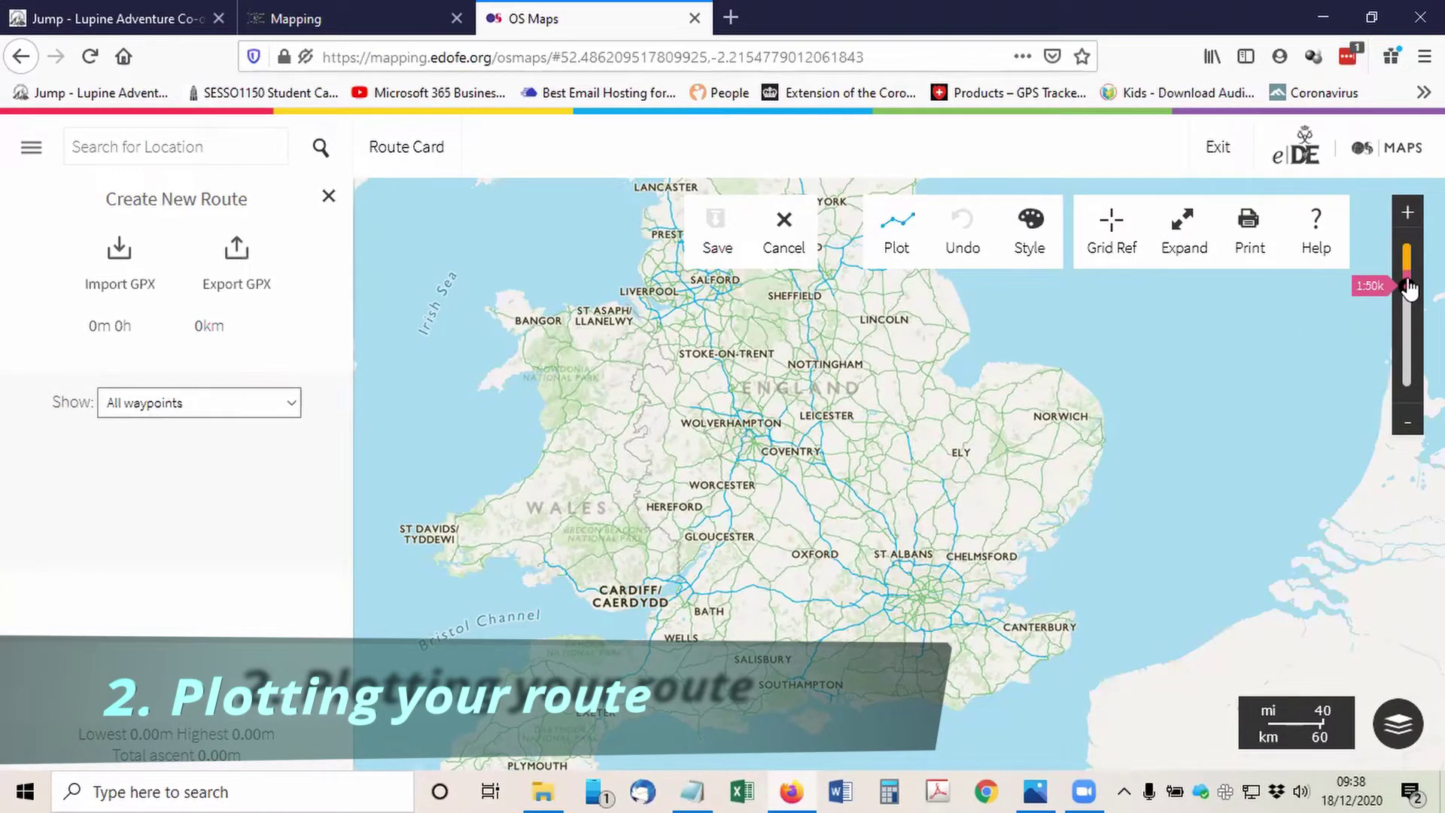
# Step: Zoom to 1:25k, find Campsite 1 at SE147411 and plot the route Start there
pyautogui.moveTo(1410, 288); pyautogui.dragTo(1410, 274)
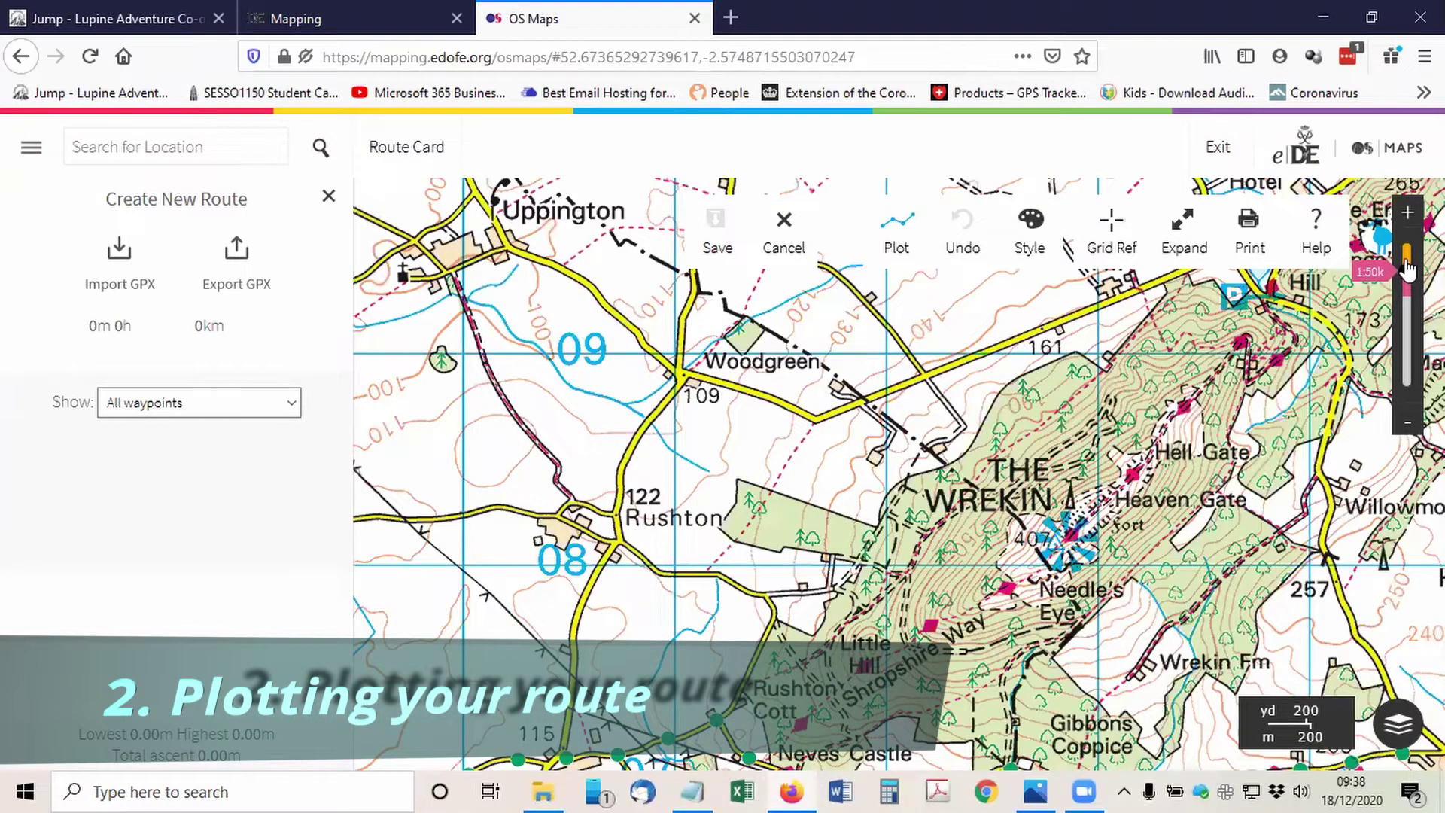
pyautogui.moveTo(1407, 267); pyautogui.dragTo(1406, 257)
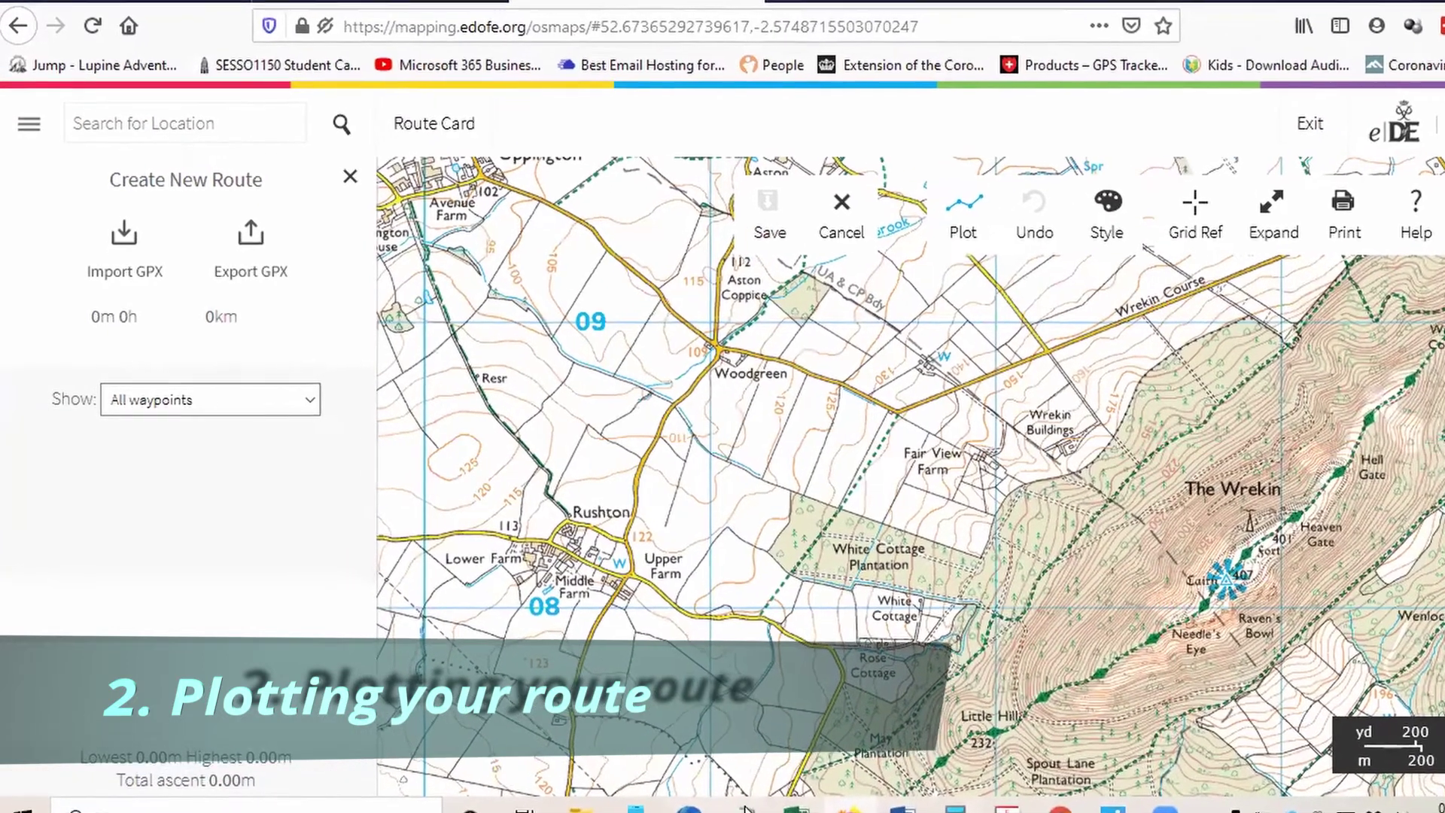
pyautogui.hotkey('alt', 'Tab')
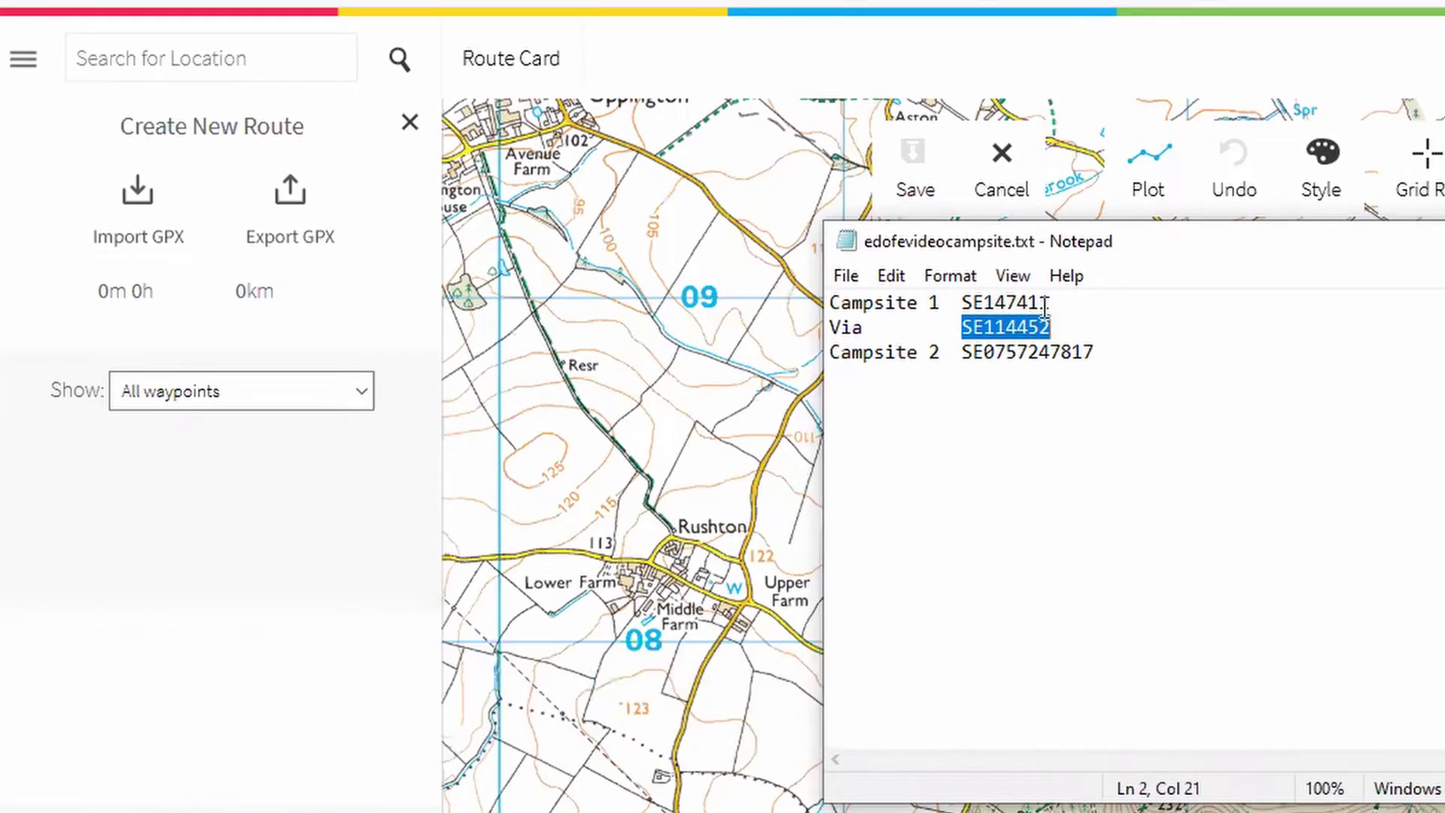
pyautogui.moveTo(1048, 304); pyautogui.dragTo(966, 302)
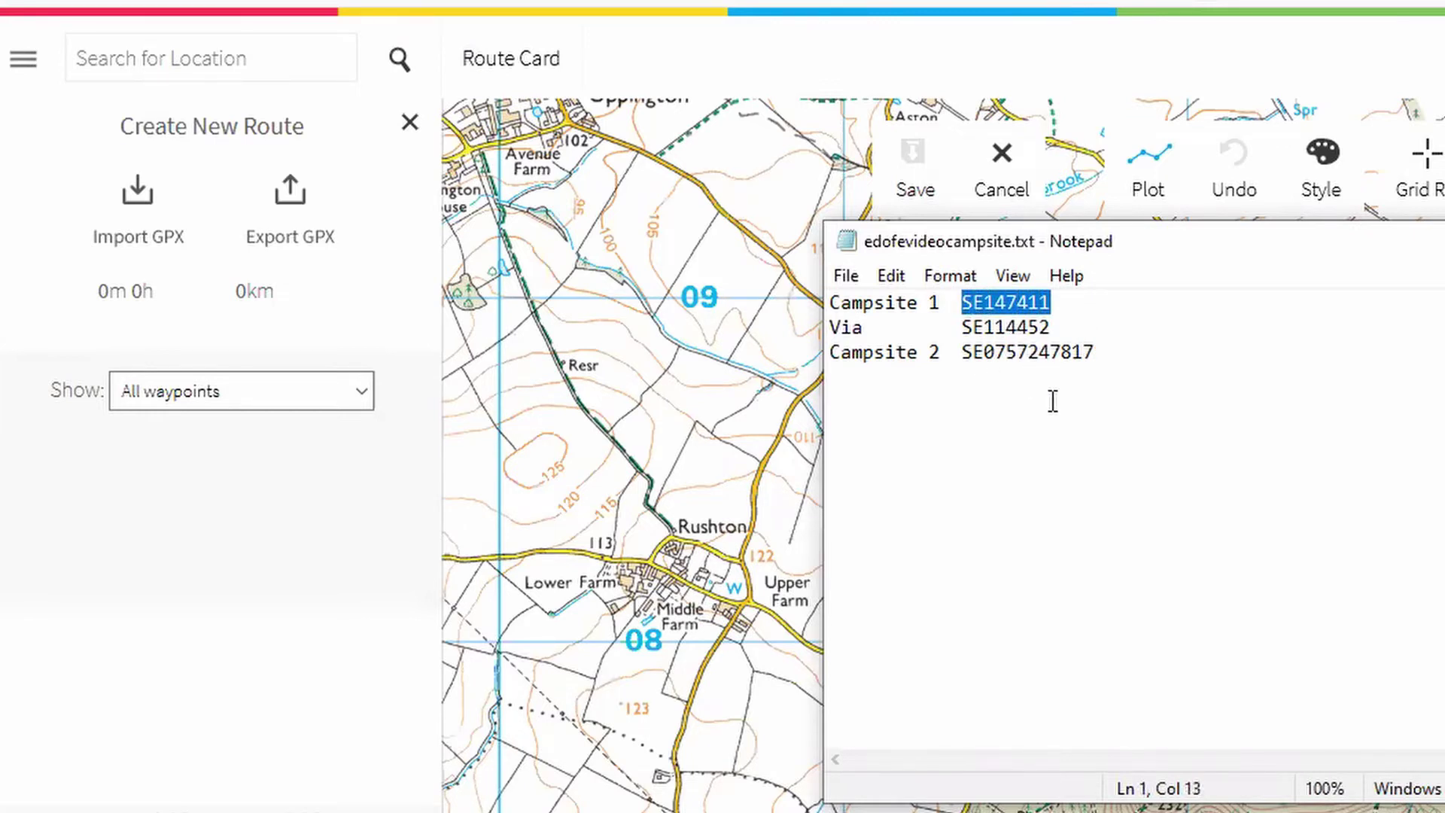
pyautogui.click(260, 55)
pyautogui.write('SE147411')
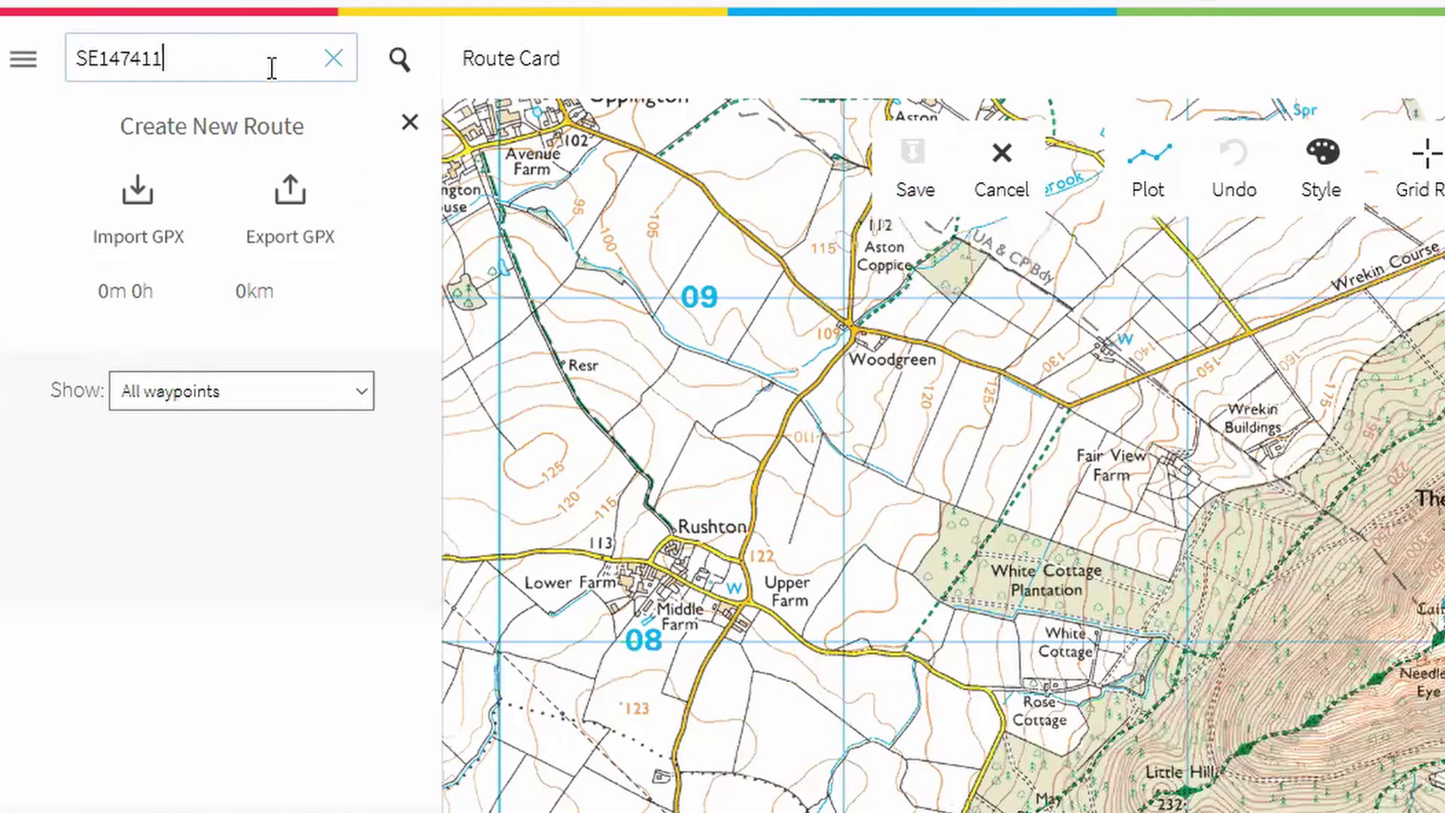
pyautogui.click(400, 64)
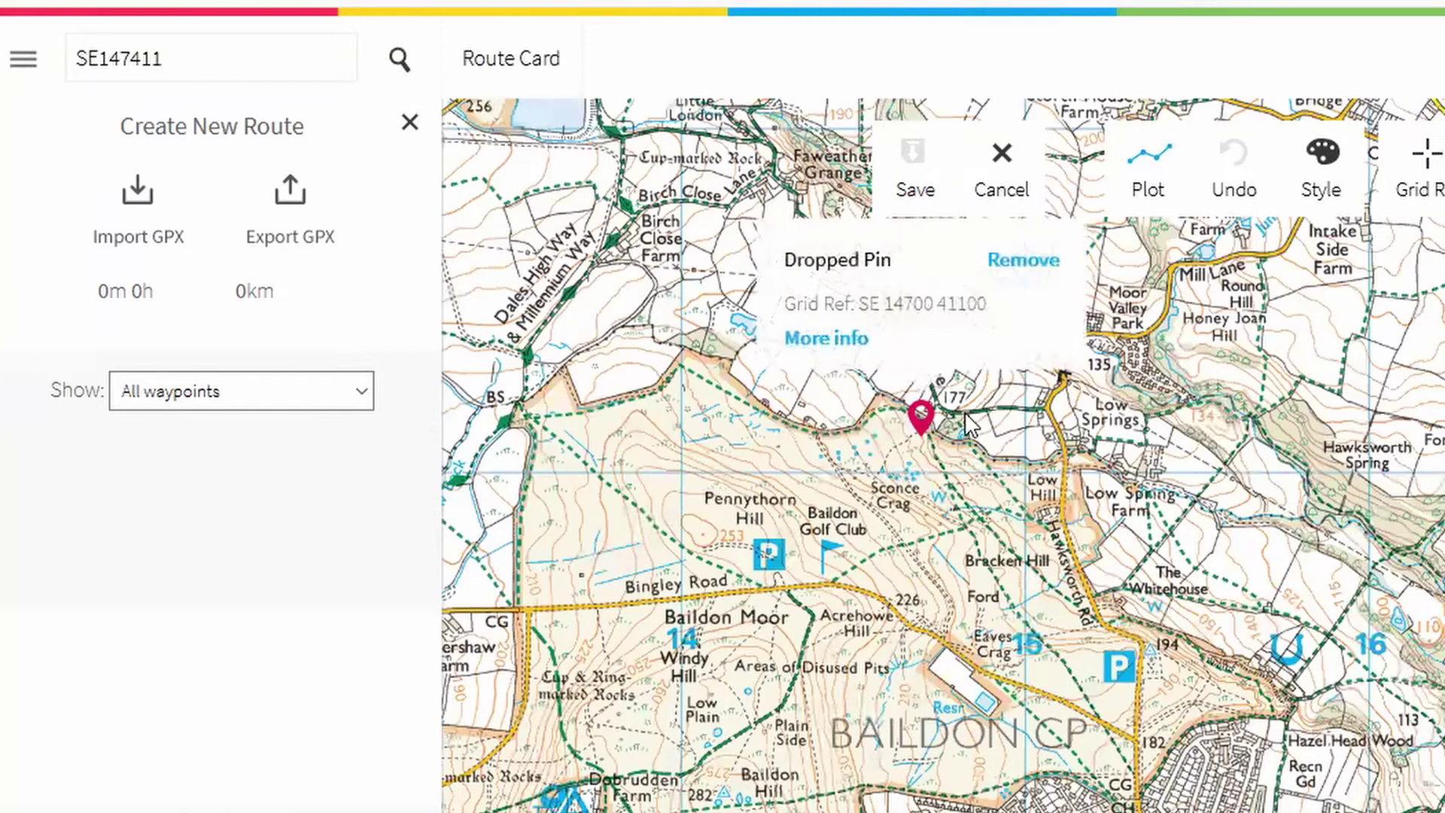
pyautogui.click(1025, 260)
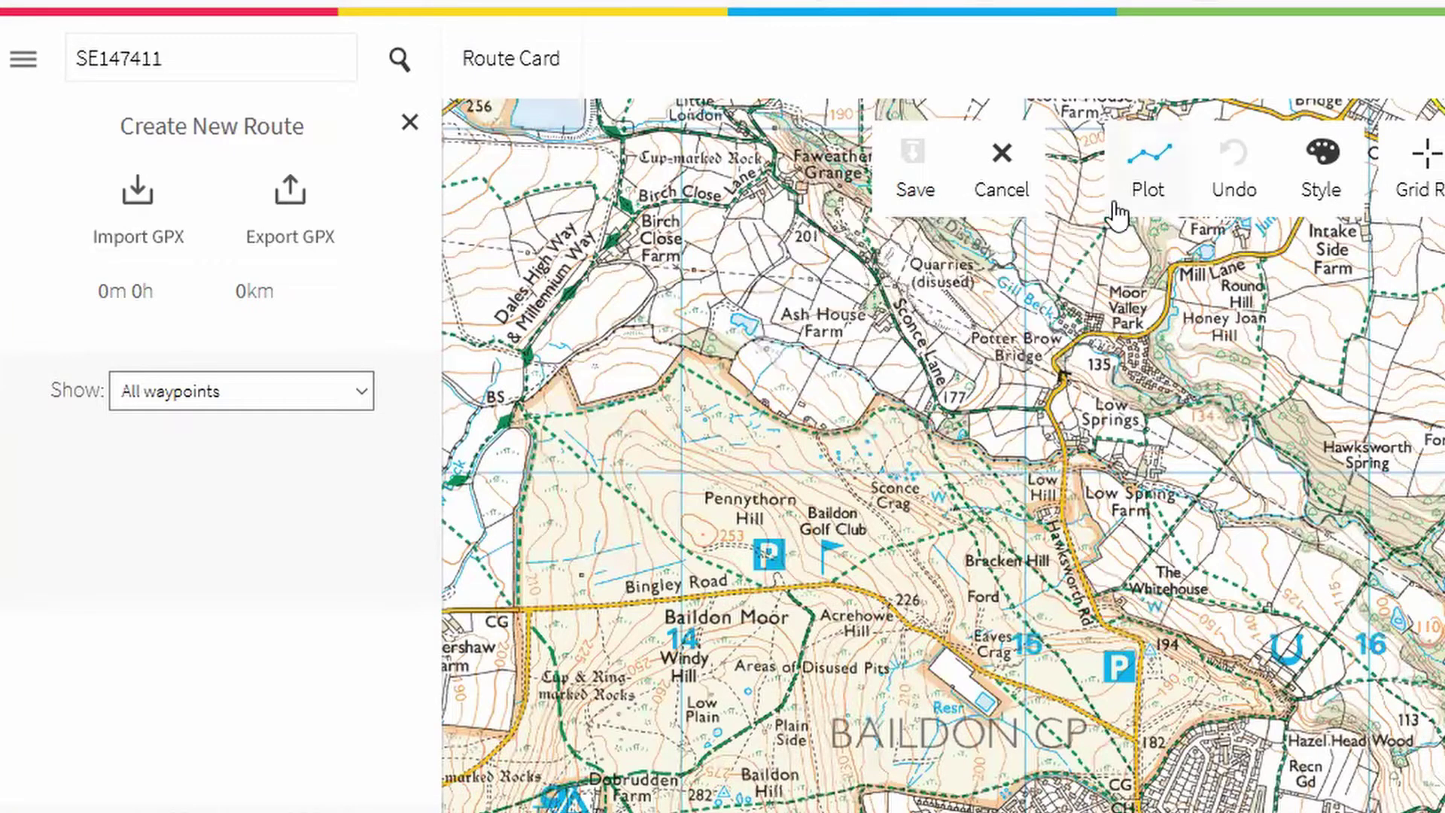
pyautogui.click(941, 413)
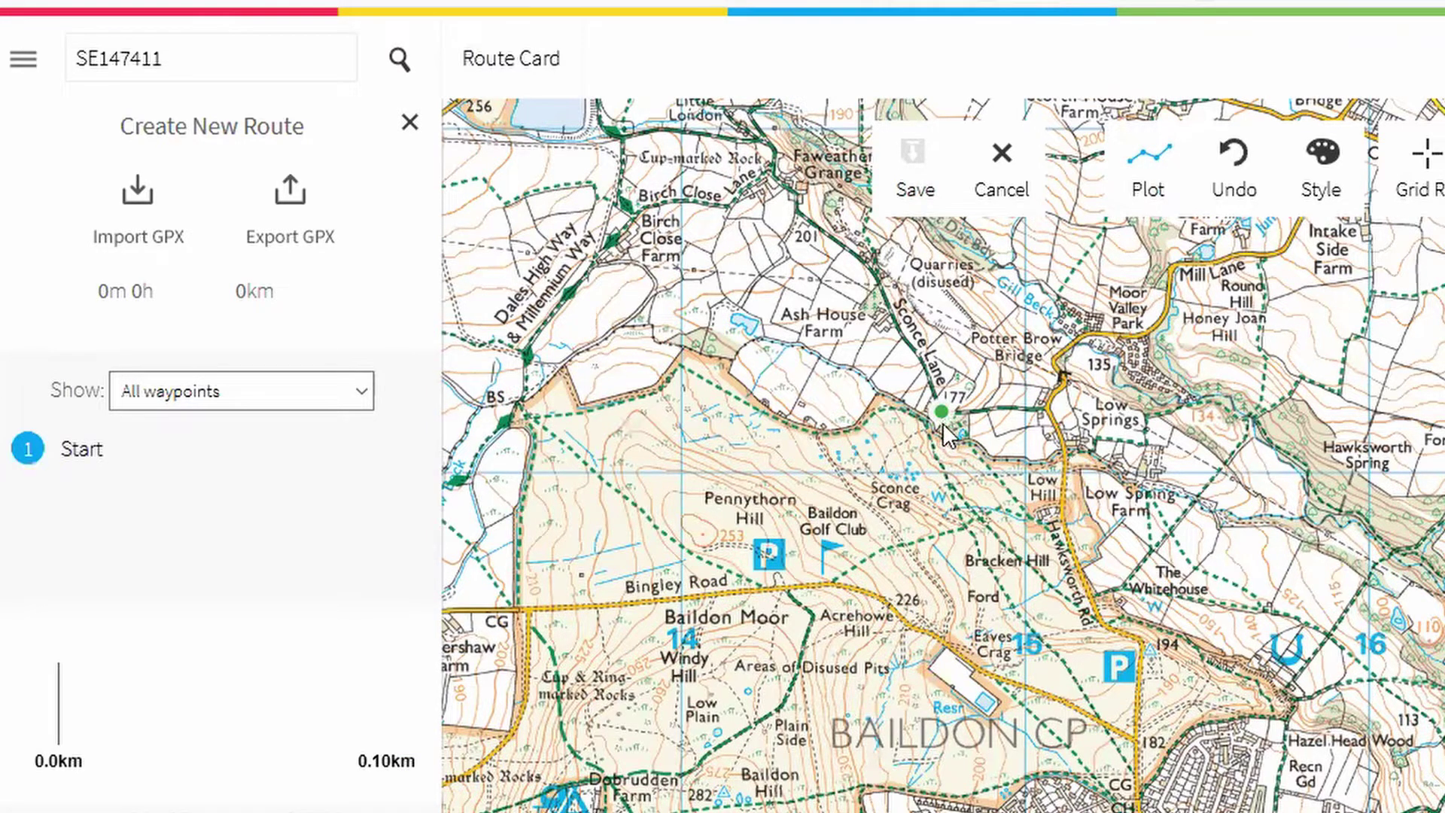
pyautogui.hotkey('alt', 'Tab')
pyautogui.moveTo(965, 357); pyautogui.dragTo(1111, 347)
pyautogui.hotkey('ctrl', 'c')
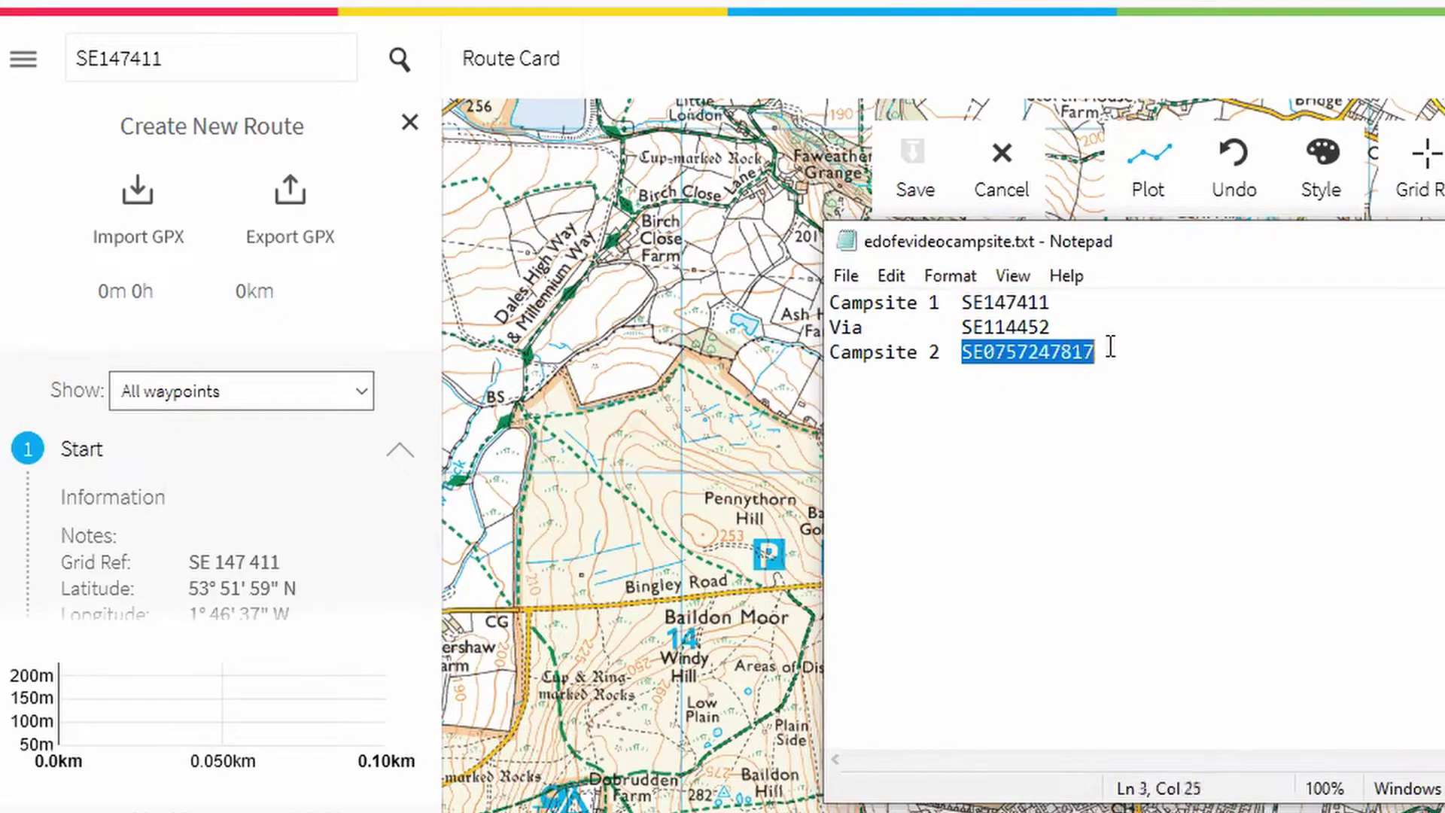
pyautogui.doubleClick(256, 78)
pyautogui.hotkey('ctrl', 'v')
pyautogui.click(398, 61)
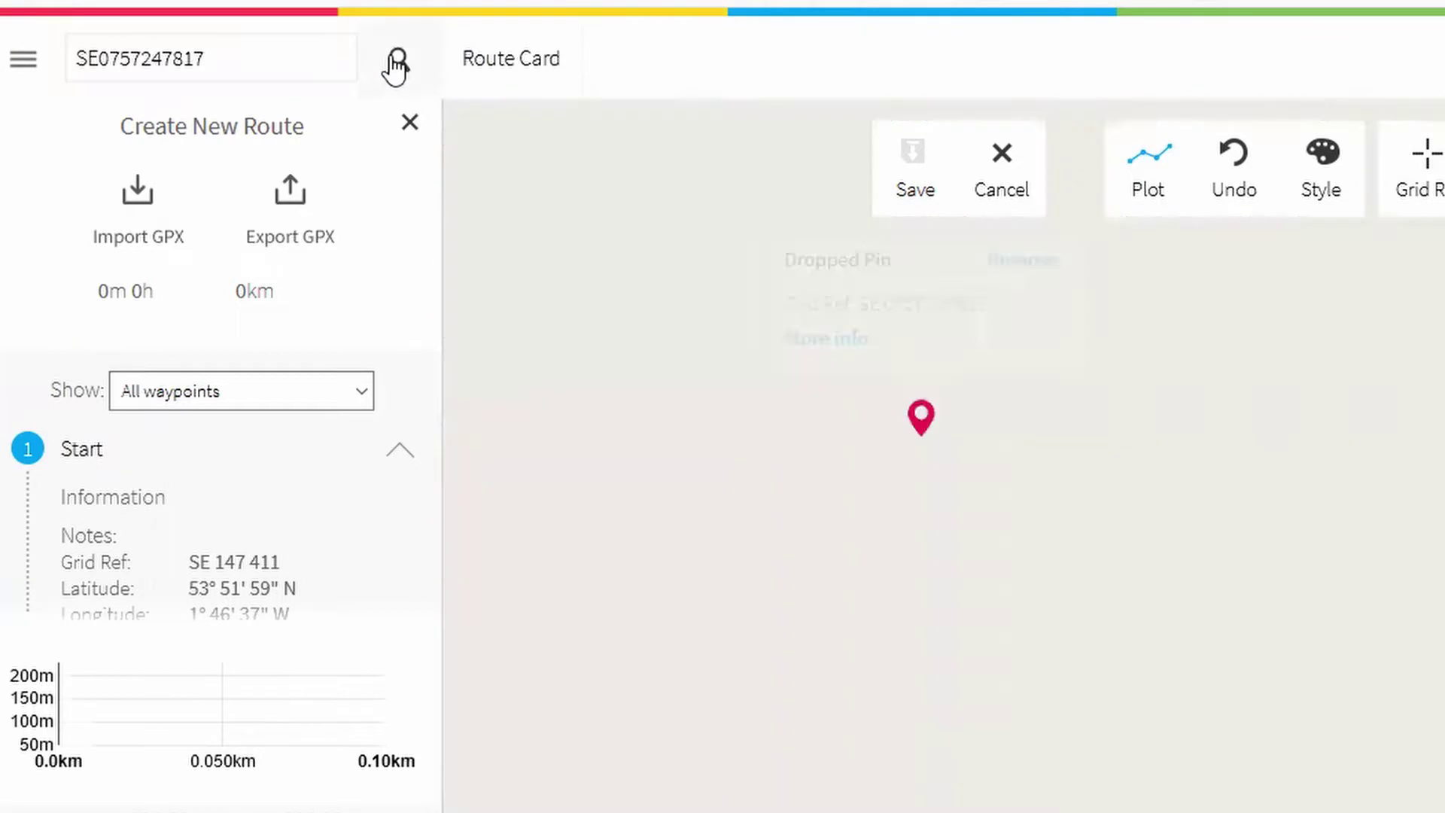
pyautogui.click(1016, 257)
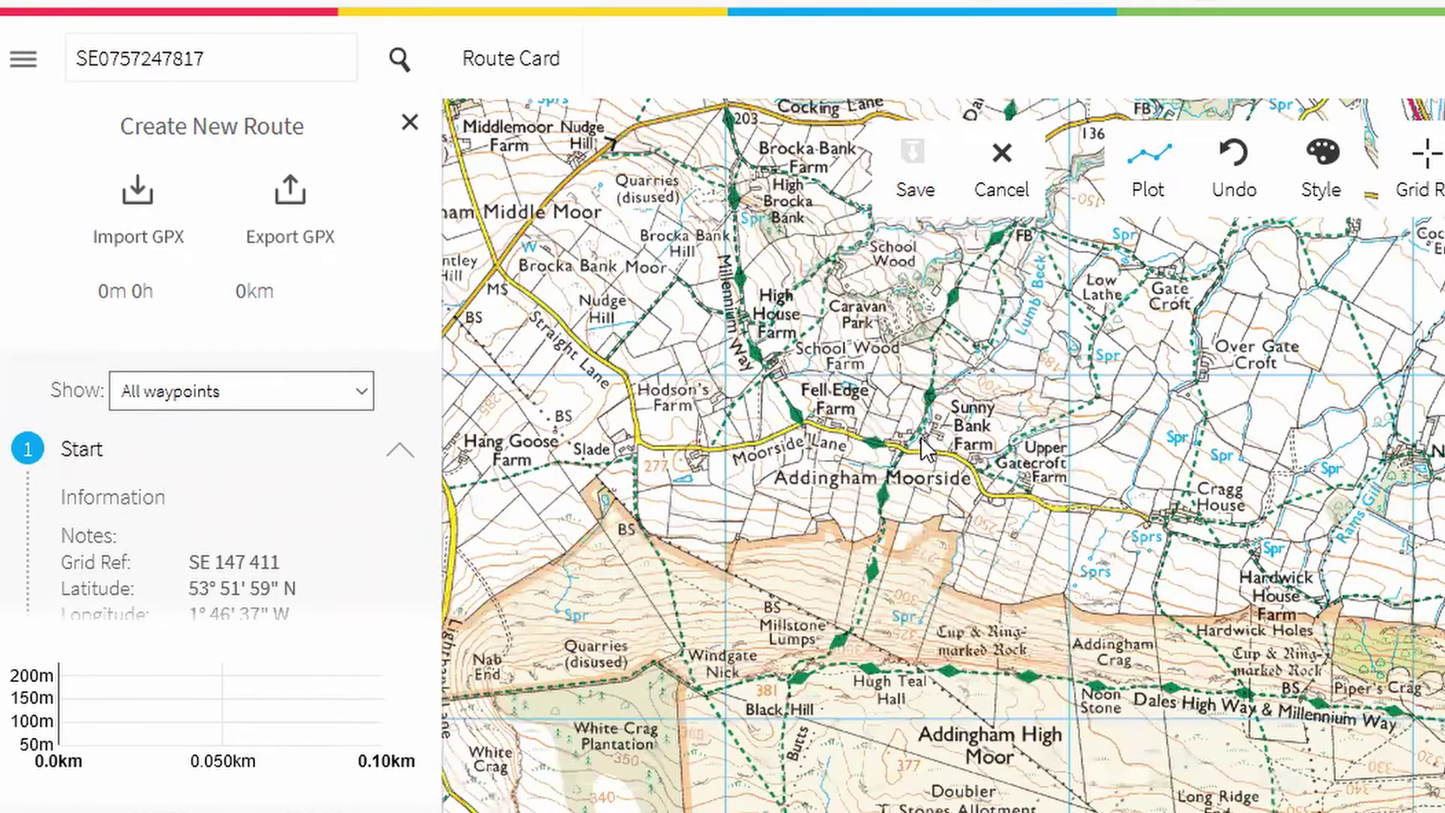
pyautogui.click(927, 437)
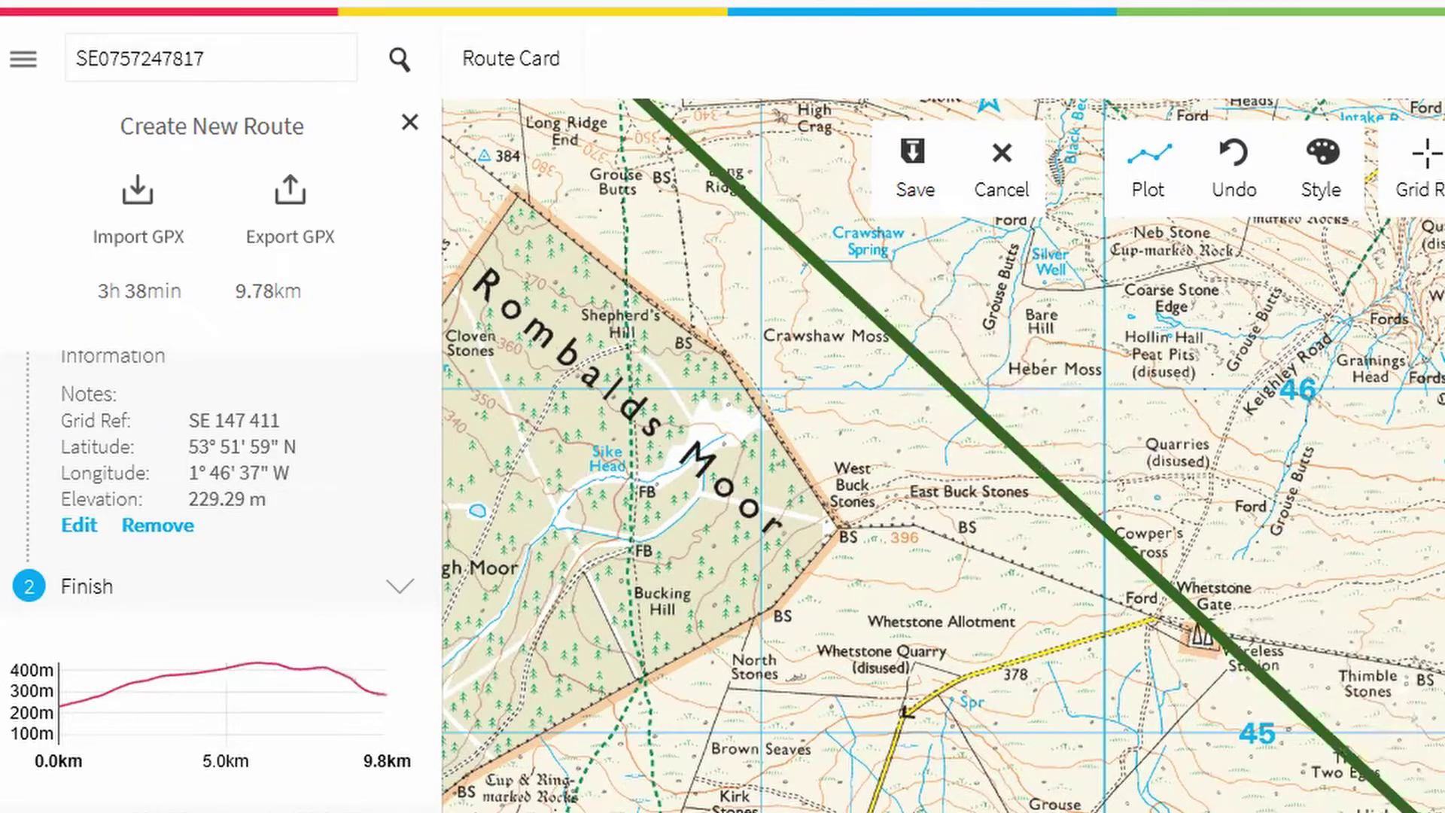
# Step: Search for the via grid reference SE114452 and clear the search pin
pyautogui.hotkey('alt', 'Tab')
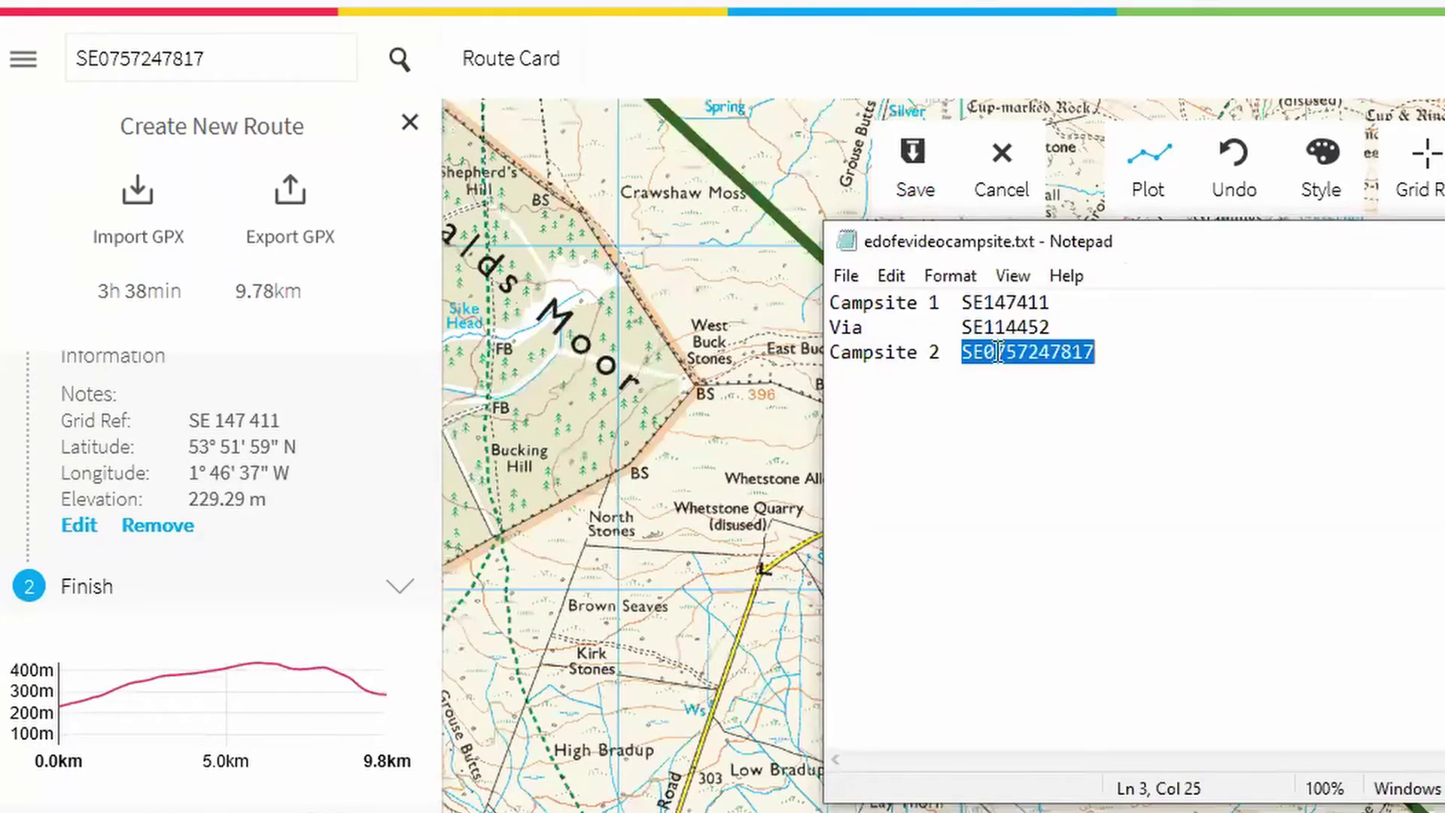
pyautogui.moveTo(1051, 331); pyautogui.dragTo(969, 329)
pyautogui.hotkey('ctrl', 'c')
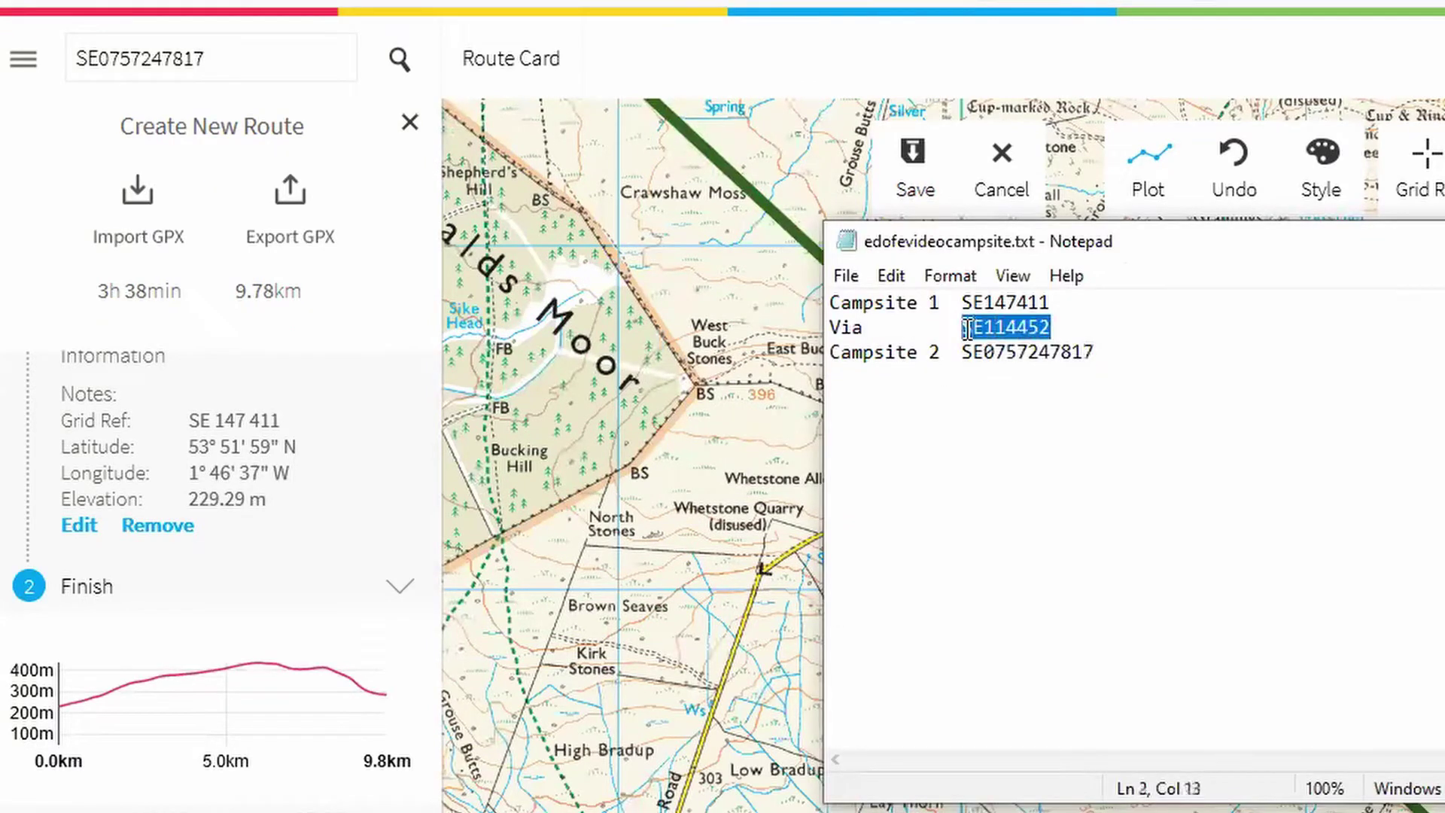
pyautogui.click(211, 63)
pyautogui.hotkey('ctrl', 'v')
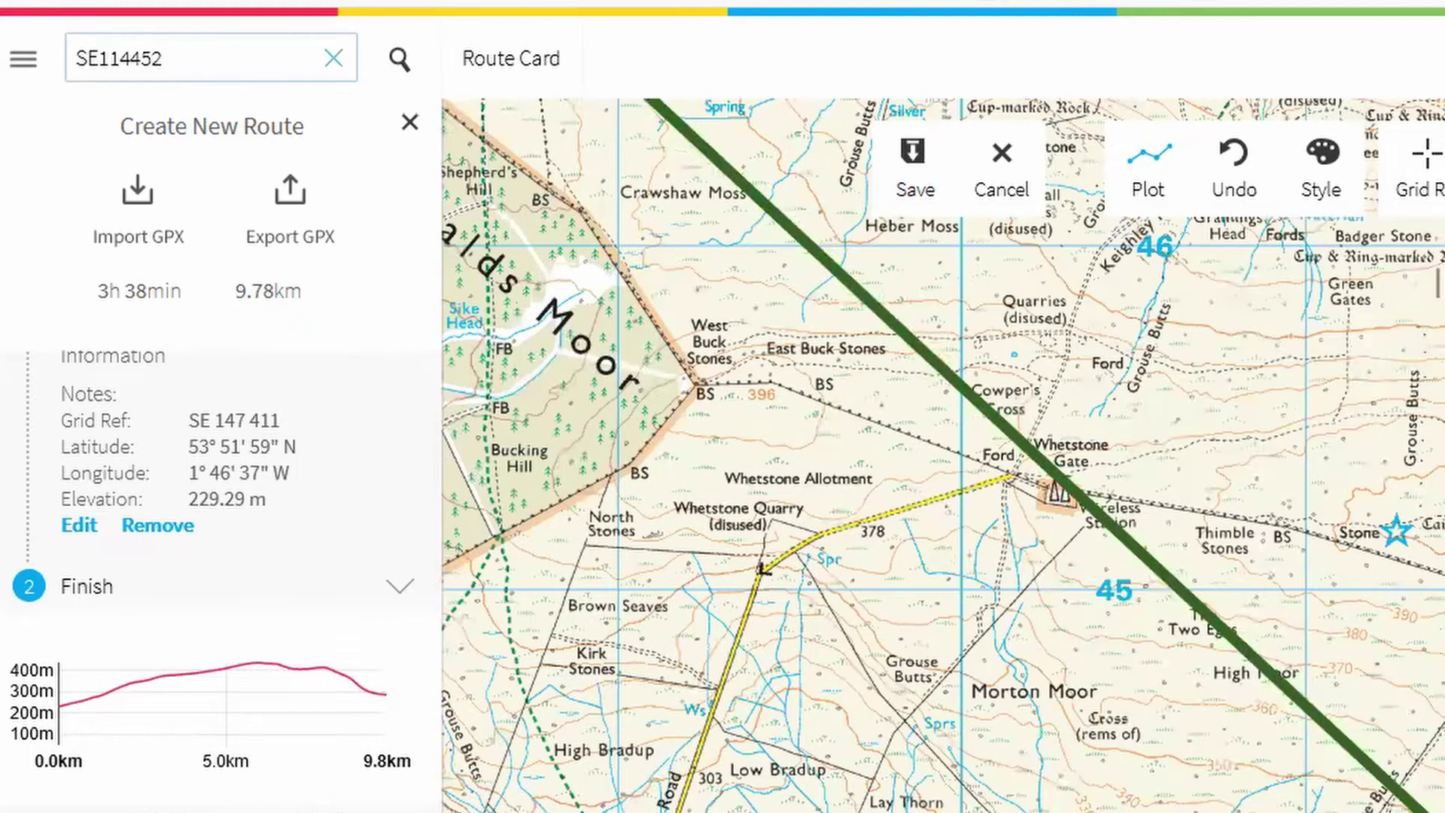
pyautogui.click(399, 60)
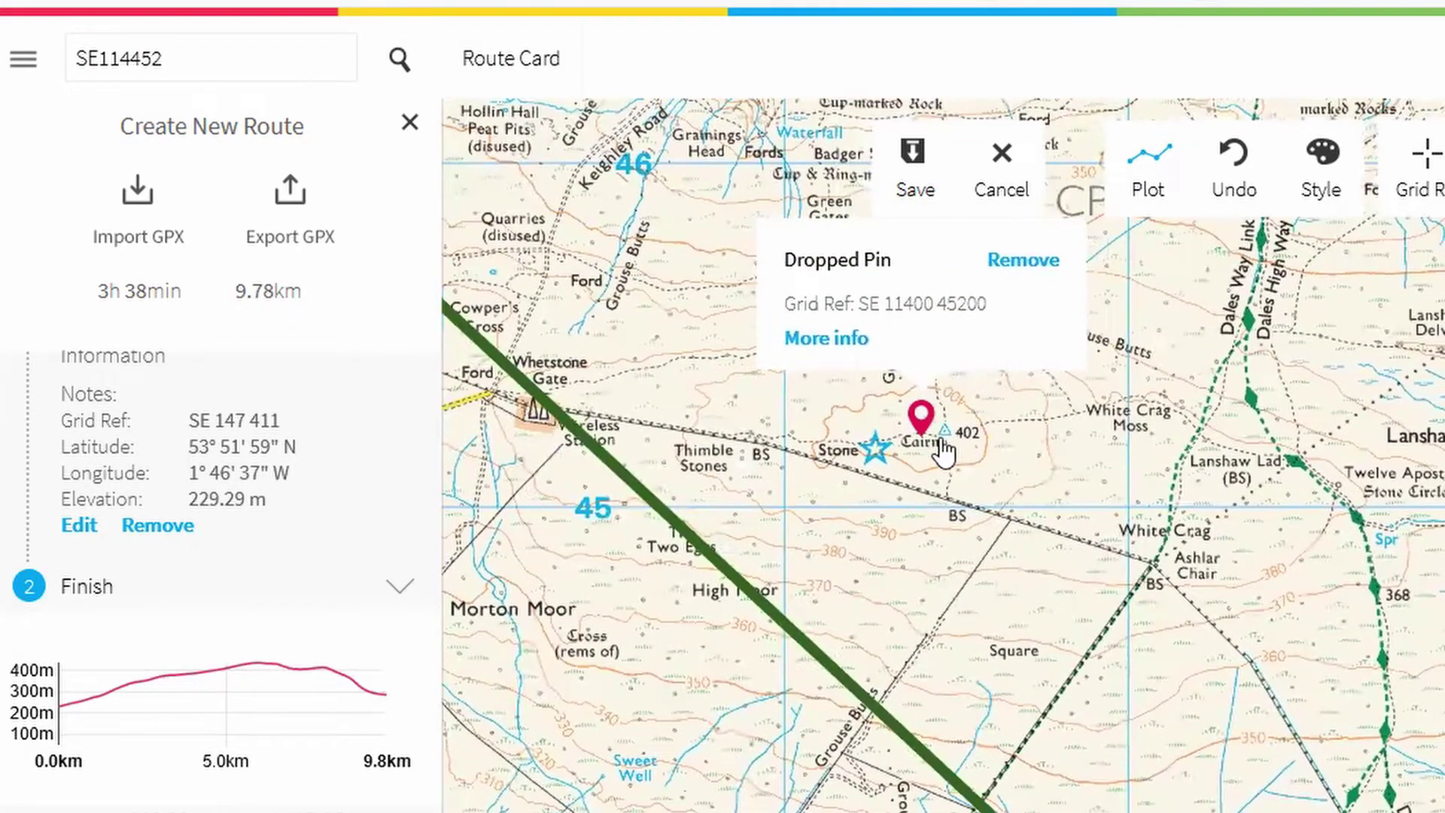
pyautogui.click(1019, 277)
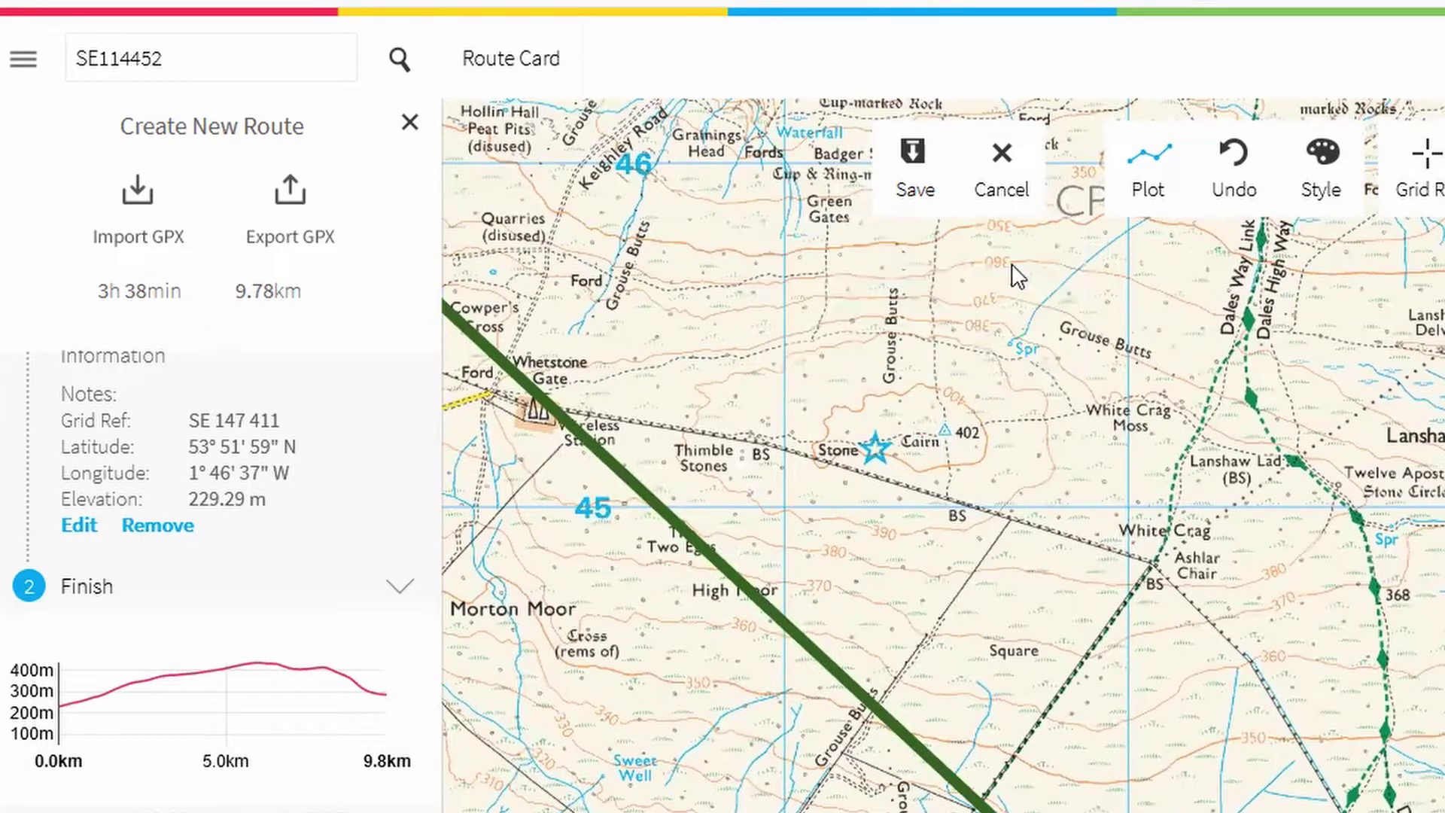
# Step: Bend the straight route leg through the Cairn, then view Baildon Moor and Sconce Lane
pyautogui.click(747, 590)
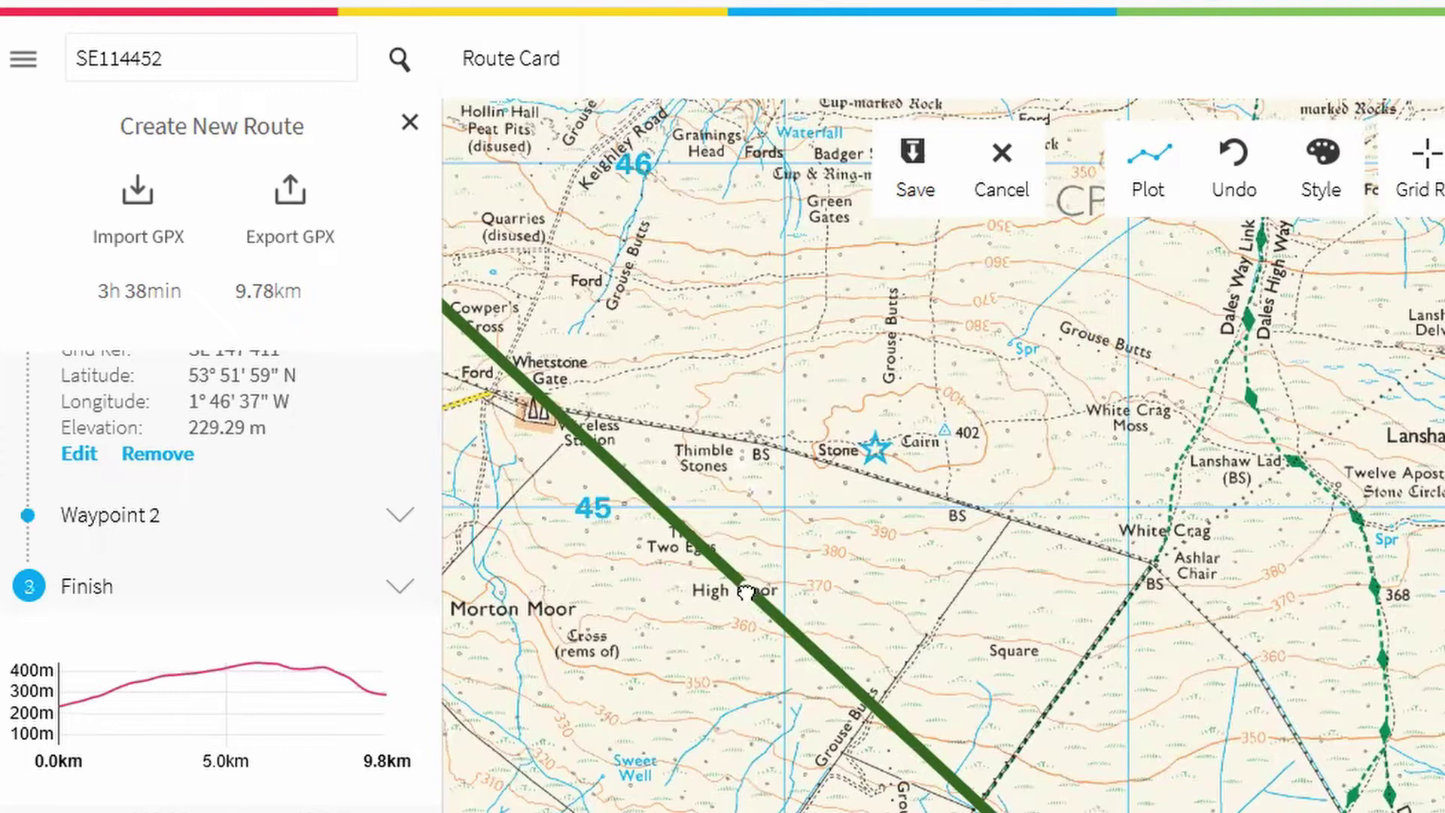
pyautogui.moveTo(747, 590); pyautogui.dragTo(947, 436)
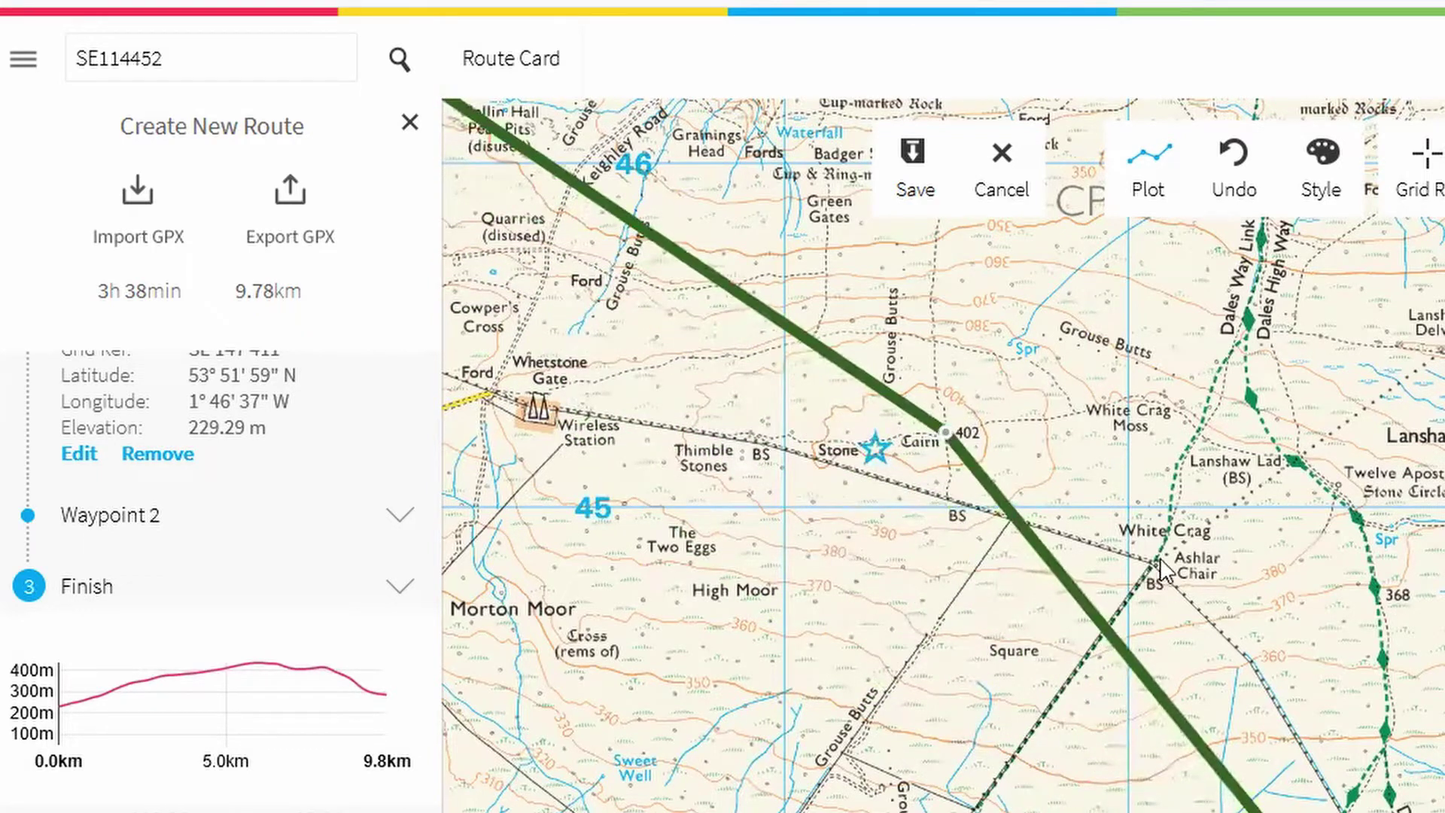
pyautogui.moveTo(1409, 522); pyautogui.dragTo(1270, 372)
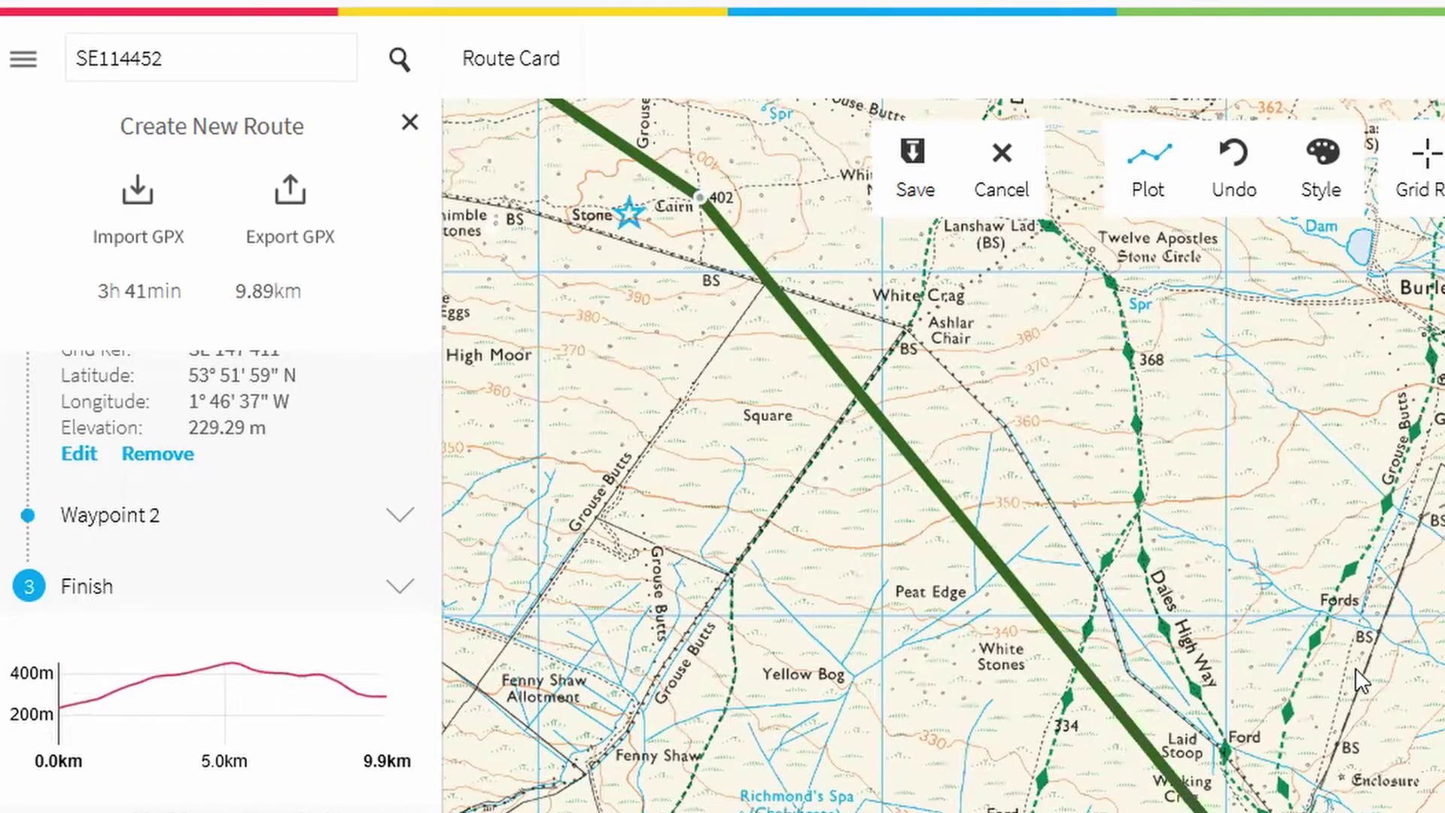
pyautogui.moveTo(1362, 681); pyautogui.dragTo(1239, 490)
pyautogui.moveTo(1252, 407); pyautogui.dragTo(979, 182)
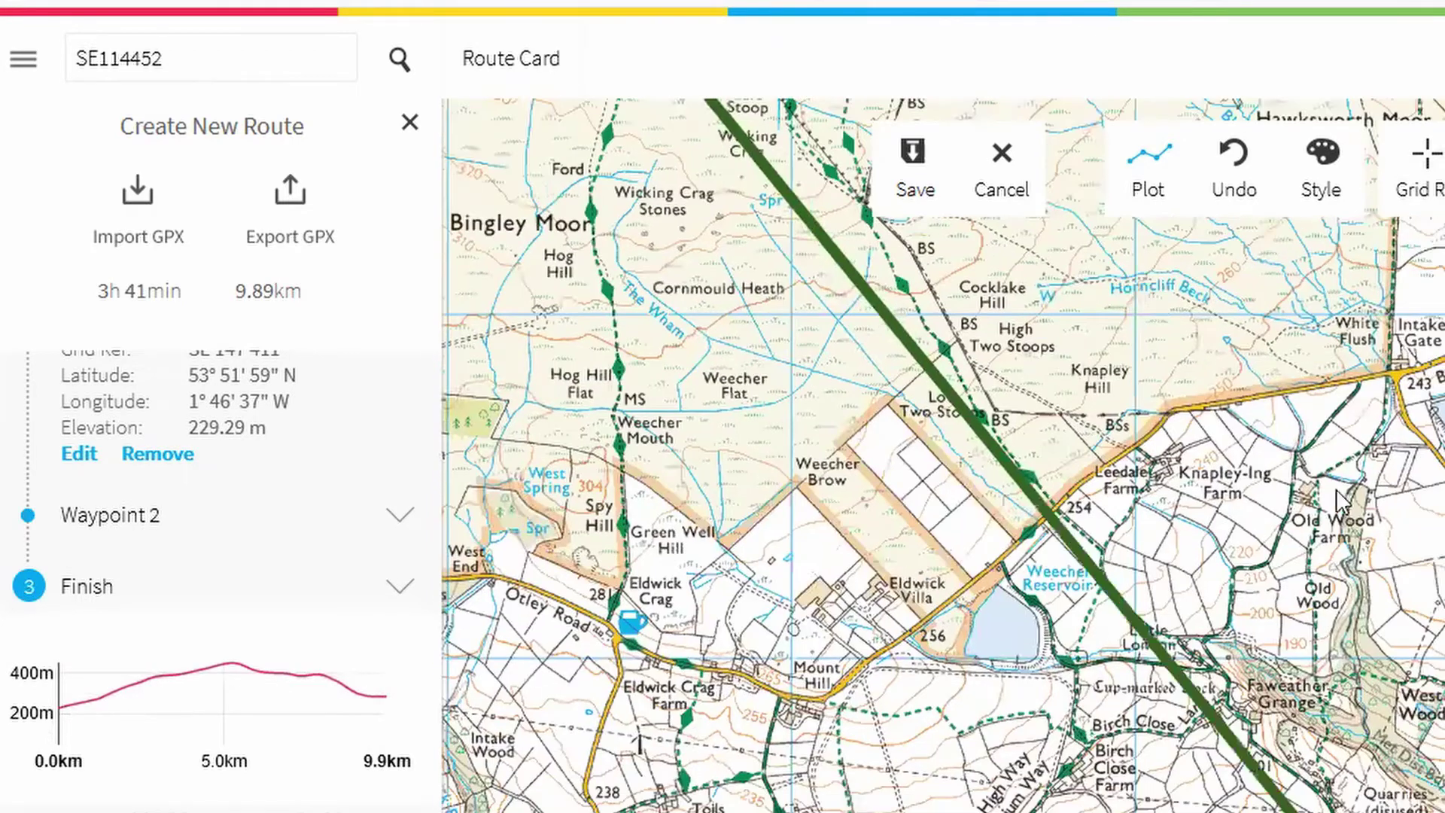
pyautogui.moveTo(1200, 364); pyautogui.dragTo(1103, 301)
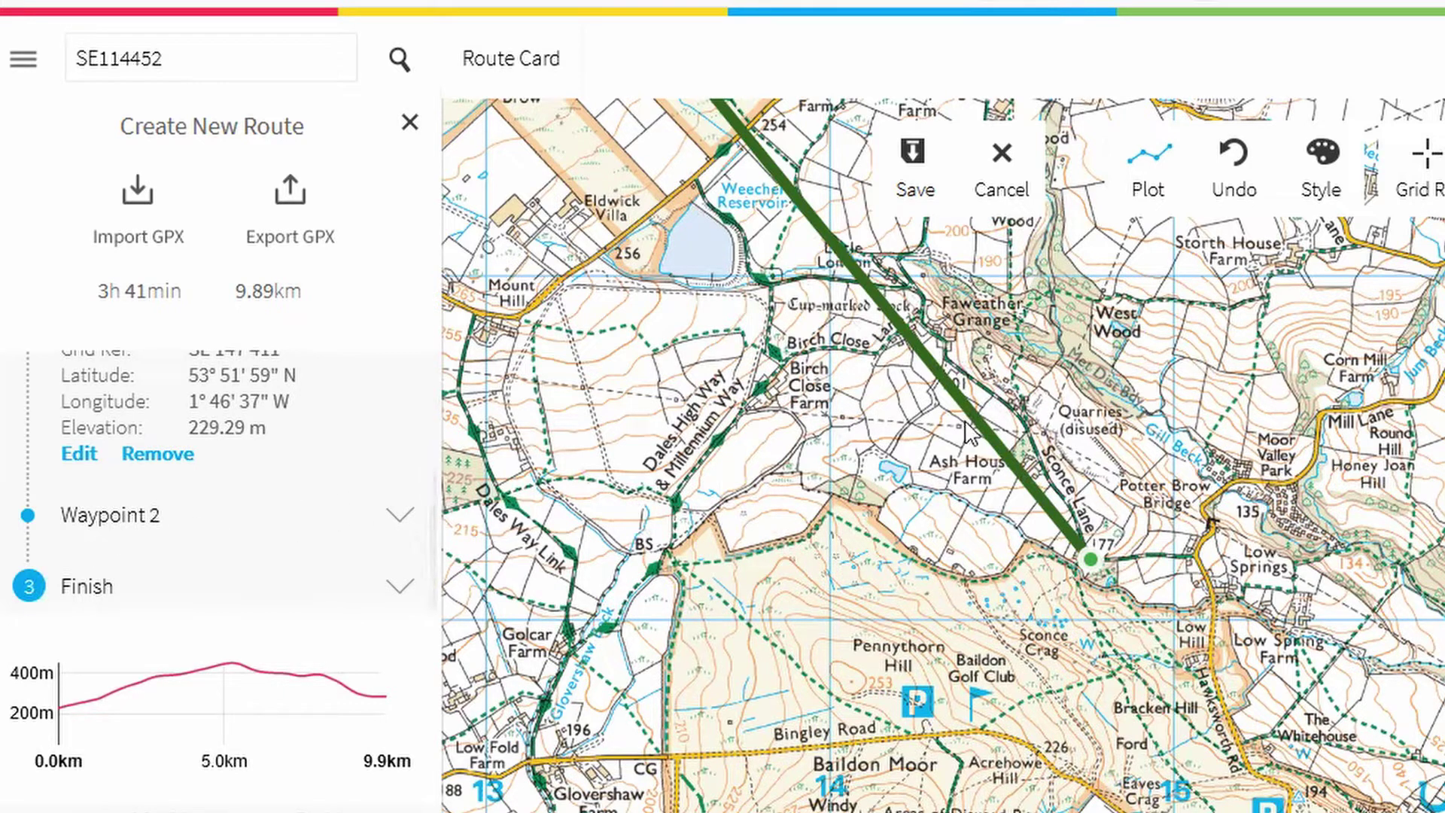
# Step: Bend the route onto the path near Quarries, undoing stray Faweather Grange and Cup-marked Rock points
pyautogui.moveTo(972, 420)
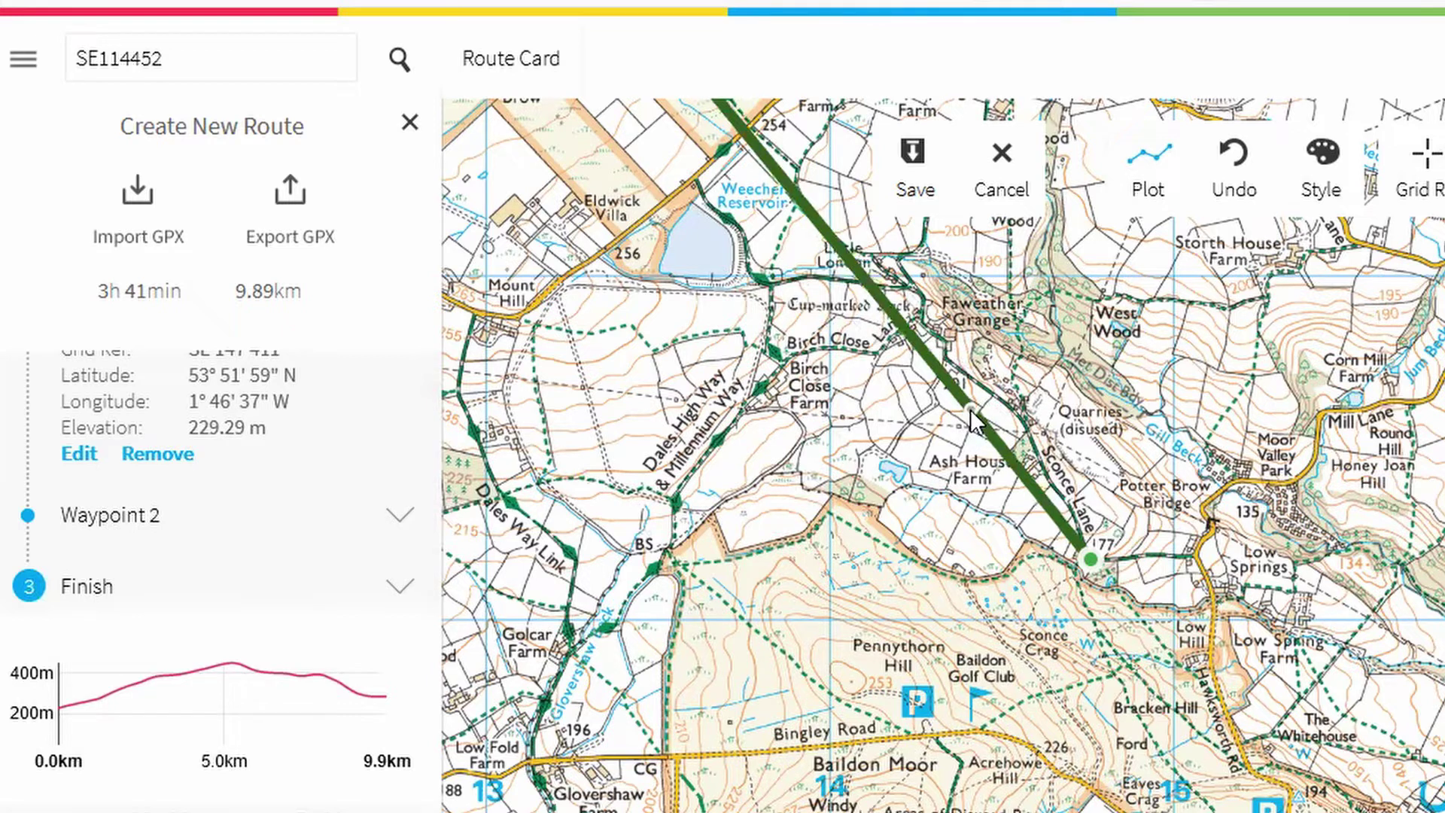
pyautogui.click(971, 413)
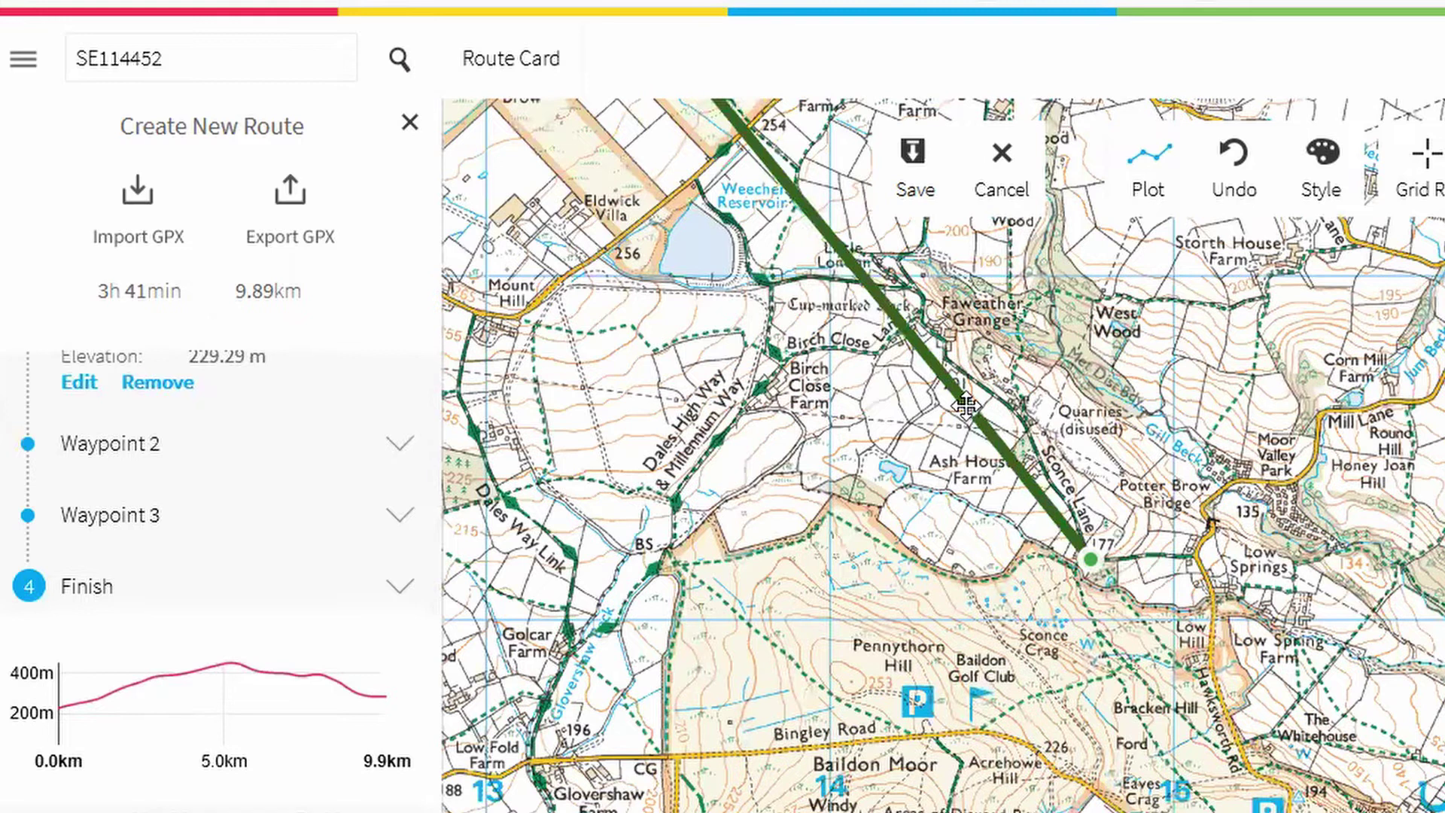
pyautogui.moveTo(966, 405); pyautogui.dragTo(1019, 407)
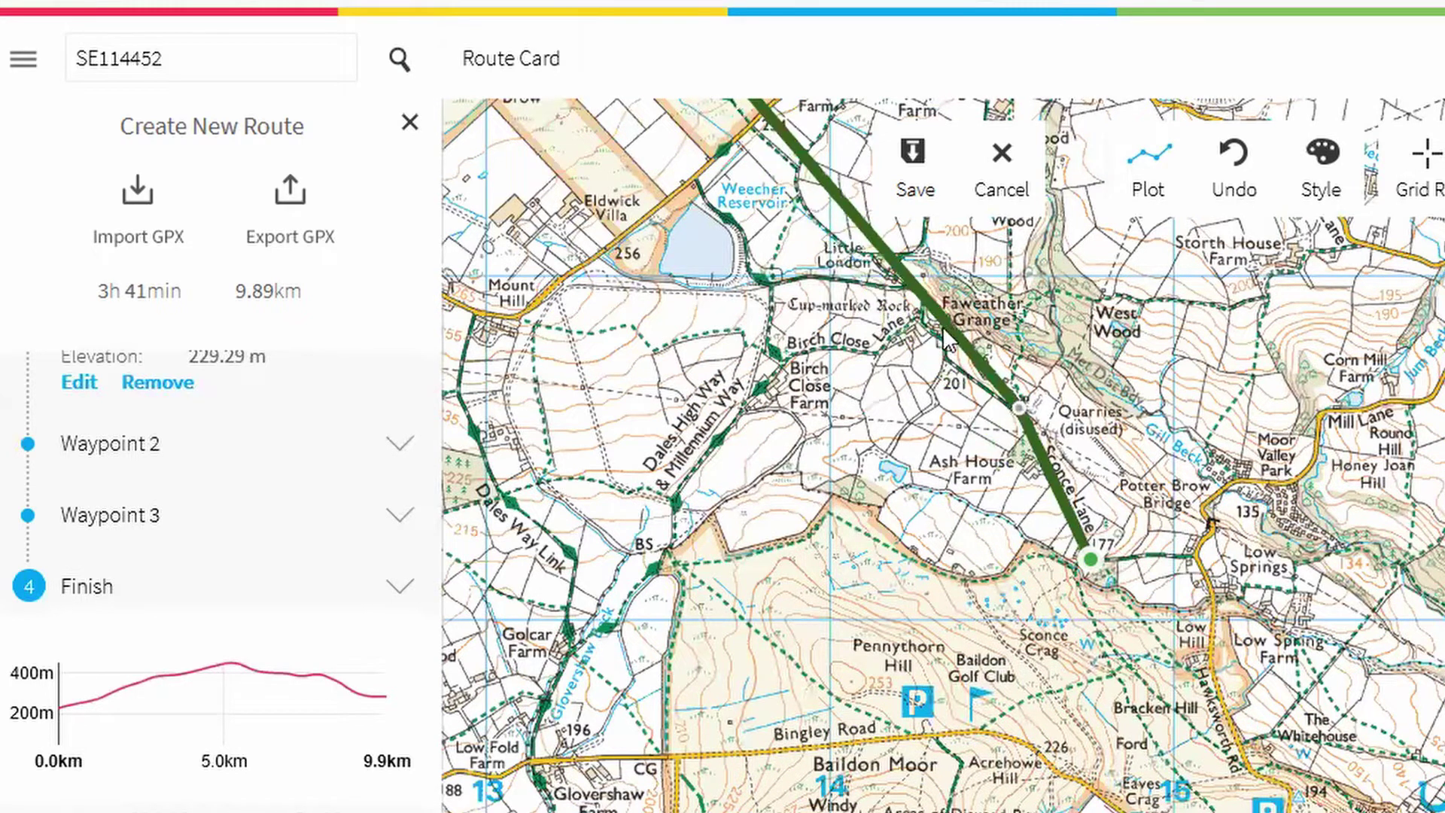
pyautogui.click(933, 307)
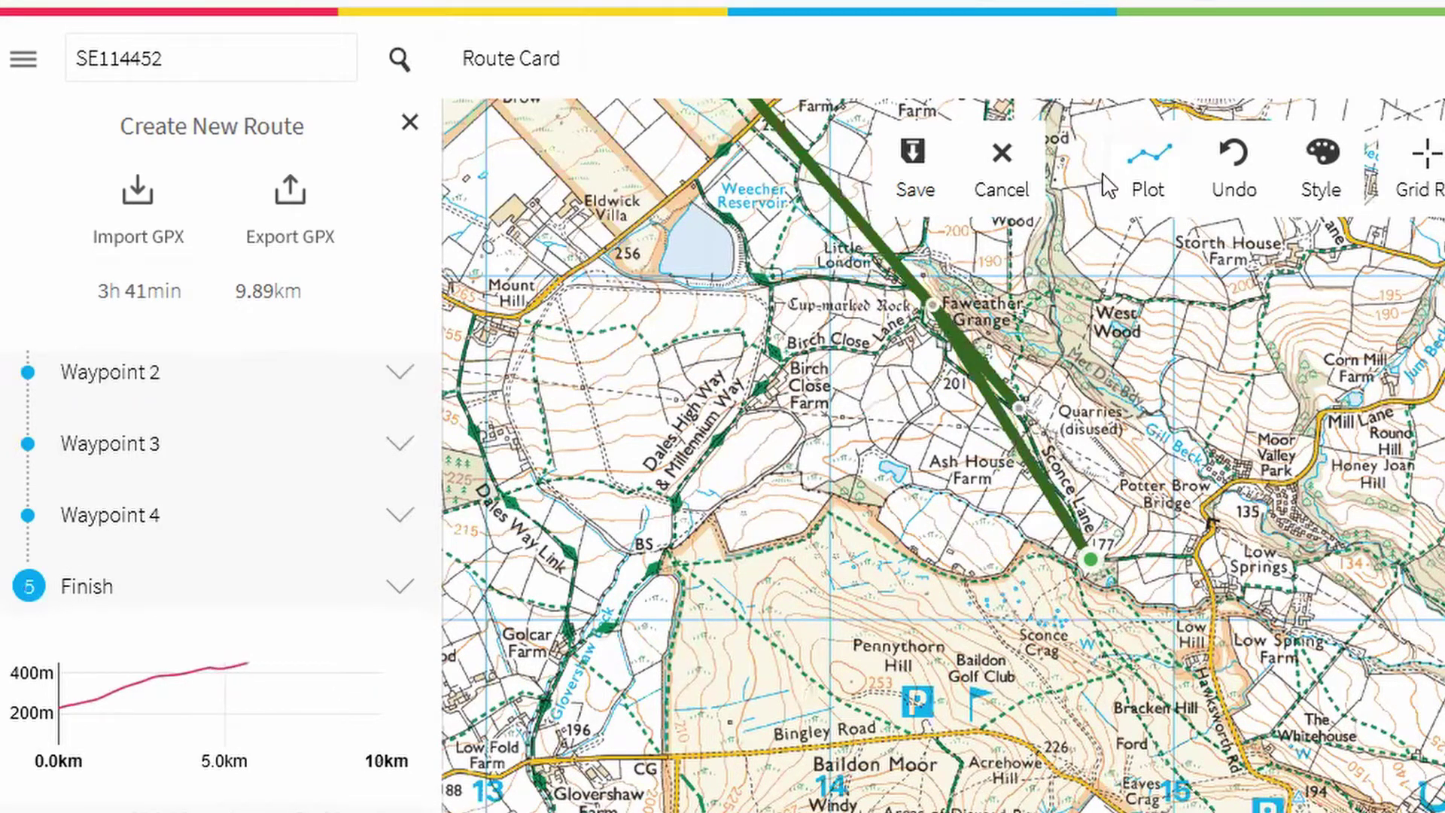
pyautogui.click(1239, 169)
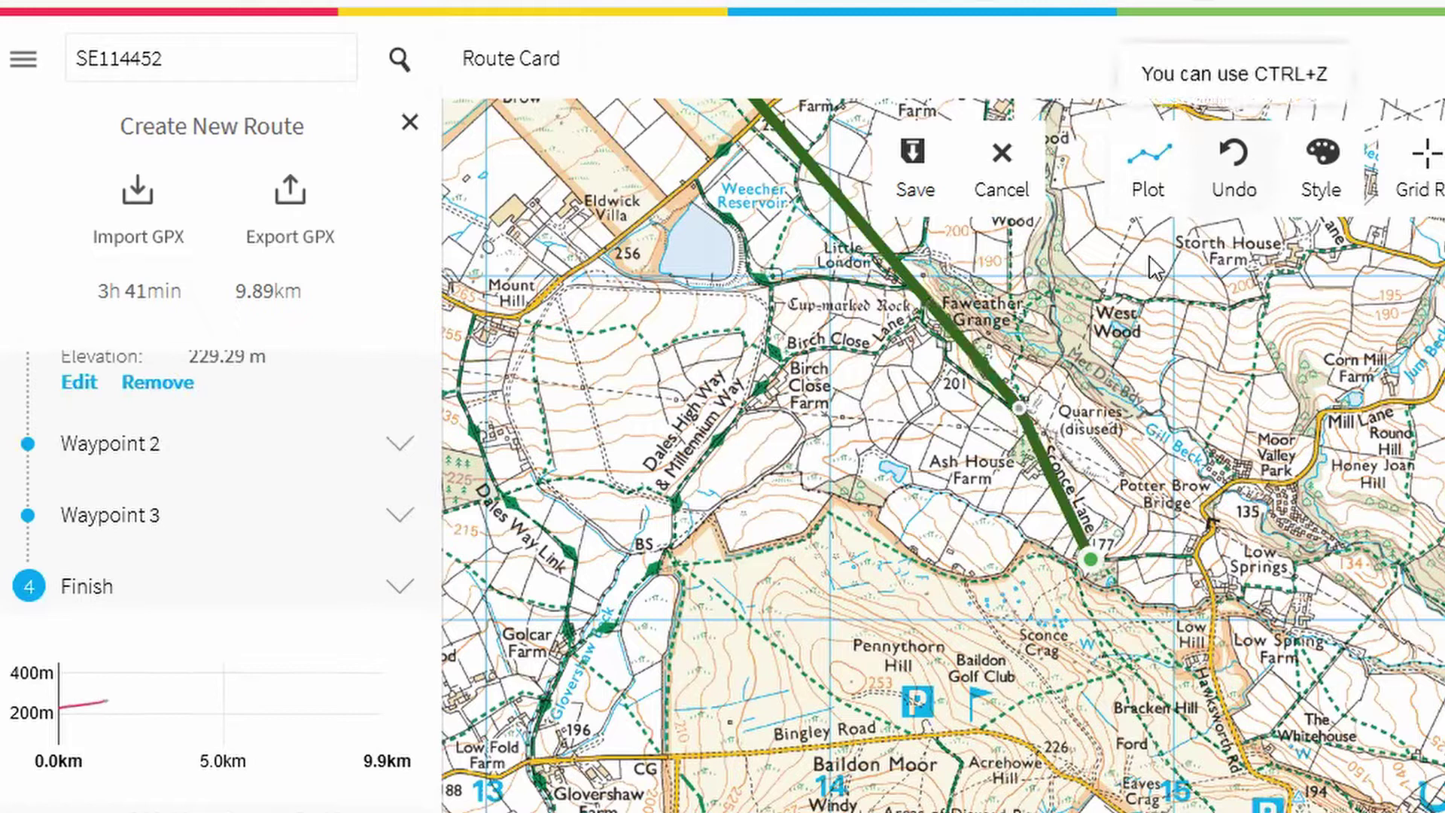
pyautogui.click(865, 313)
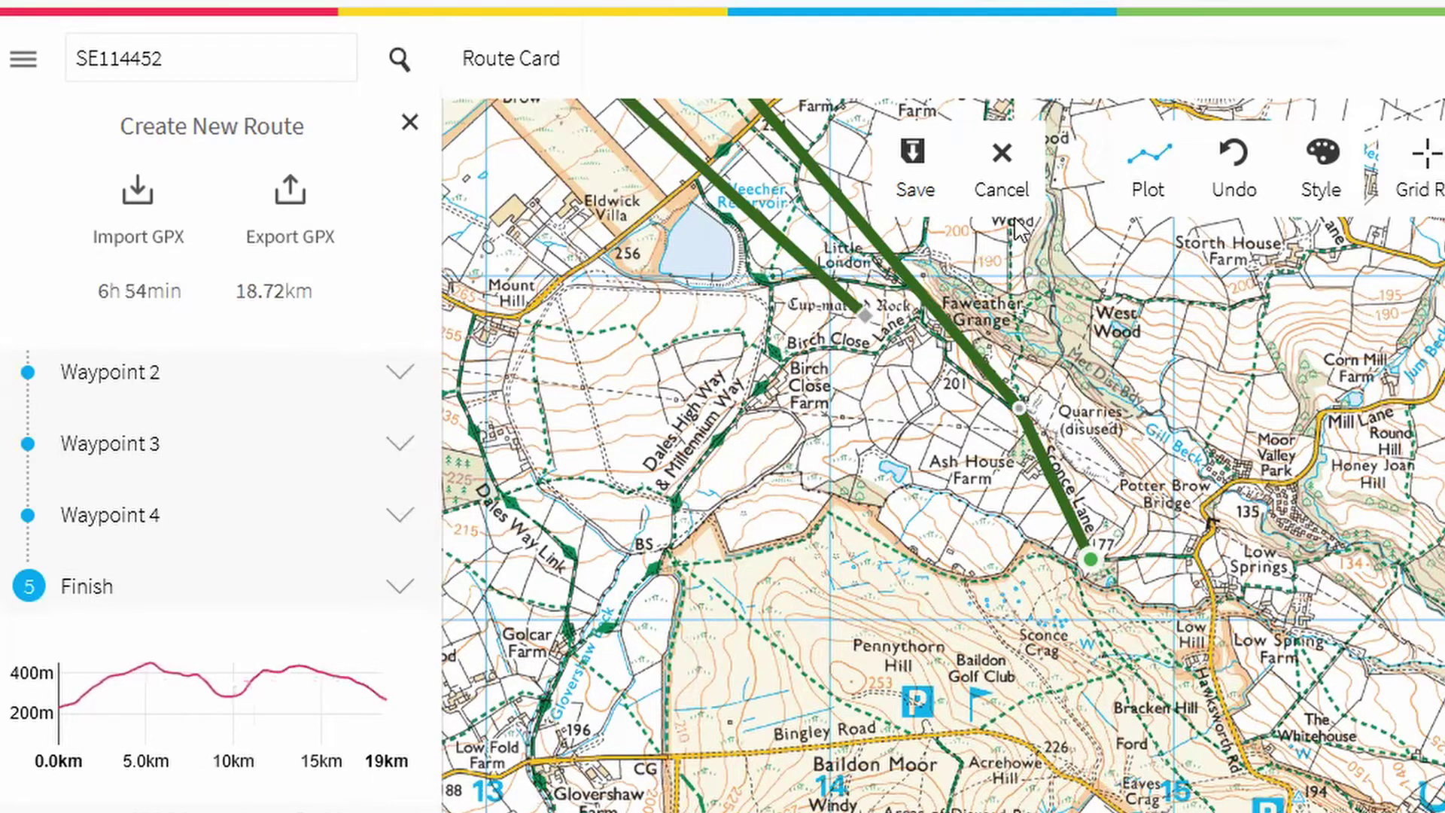
pyautogui.click(1238, 167)
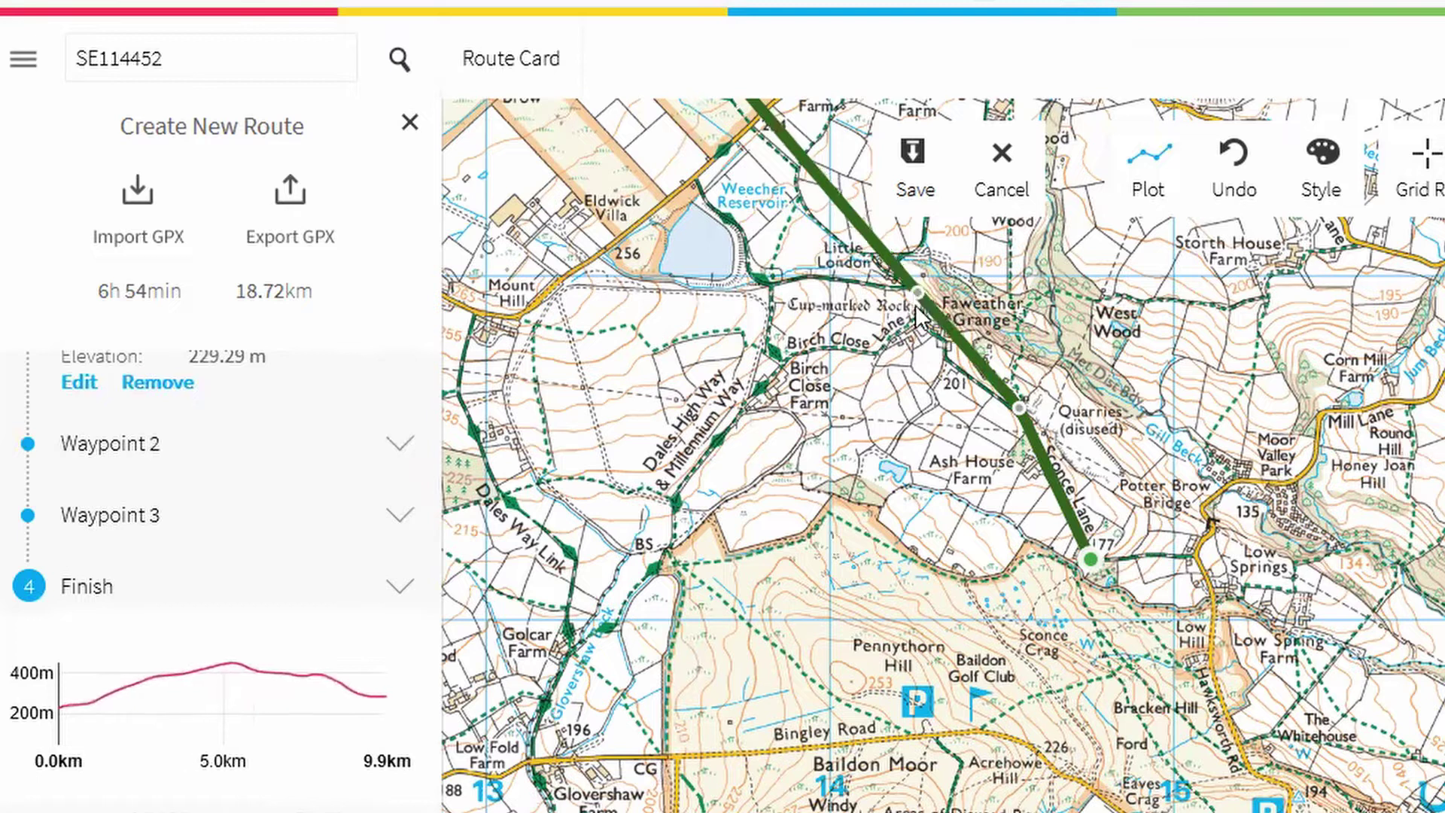
# Step: Drag the route onto tracks past Cup-marked Rock, Weecher Reservoir and Faweather Grange
pyautogui.moveTo(922, 305); pyautogui.dragTo(946, 360)
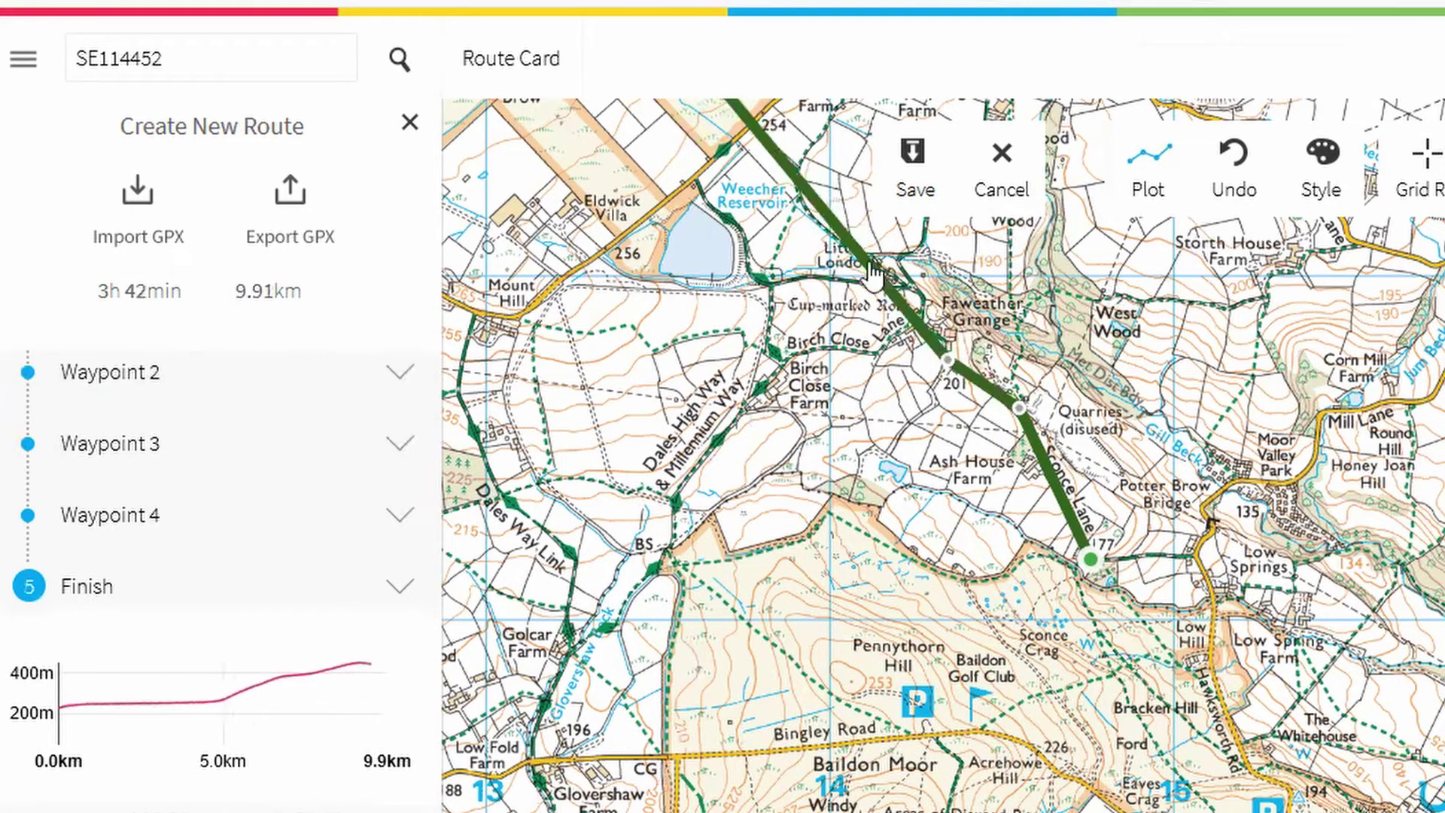
pyautogui.moveTo(891, 284); pyautogui.dragTo(762, 283)
pyautogui.moveTo(723, 226); pyautogui.dragTo(691, 181)
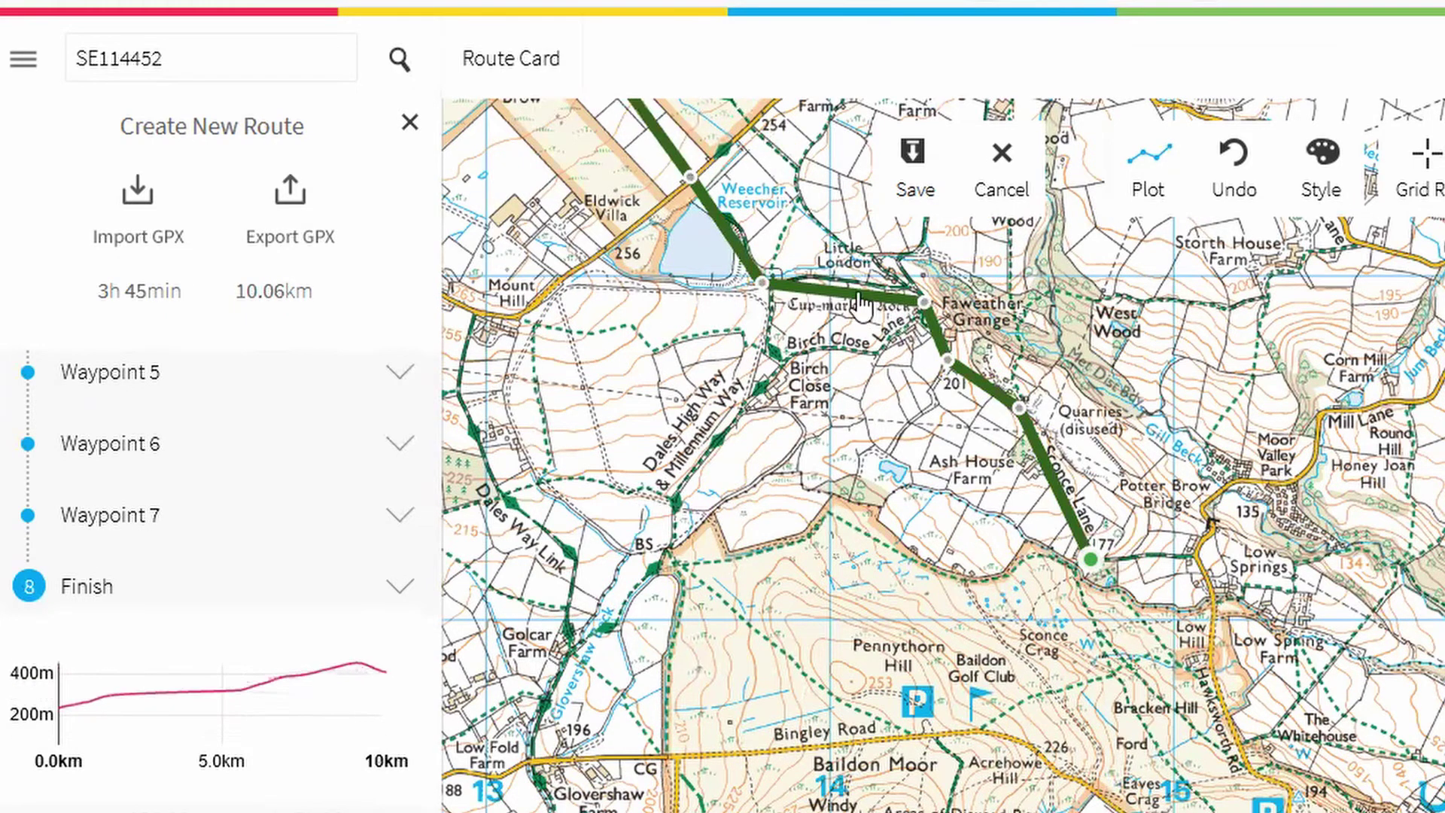
pyautogui.moveTo(857, 290); pyautogui.dragTo(853, 286)
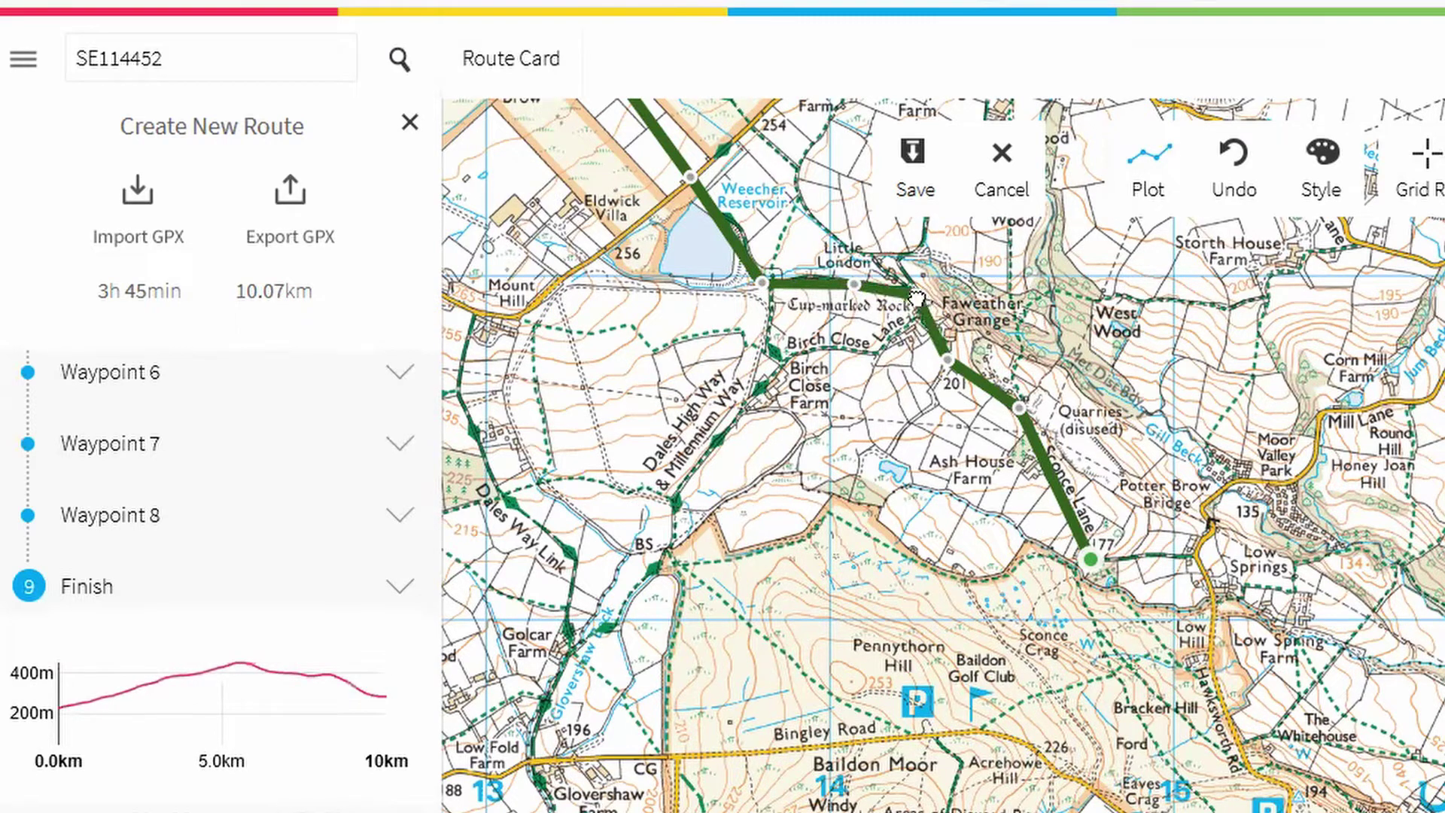
pyautogui.moveTo(925, 301); pyautogui.dragTo(911, 290)
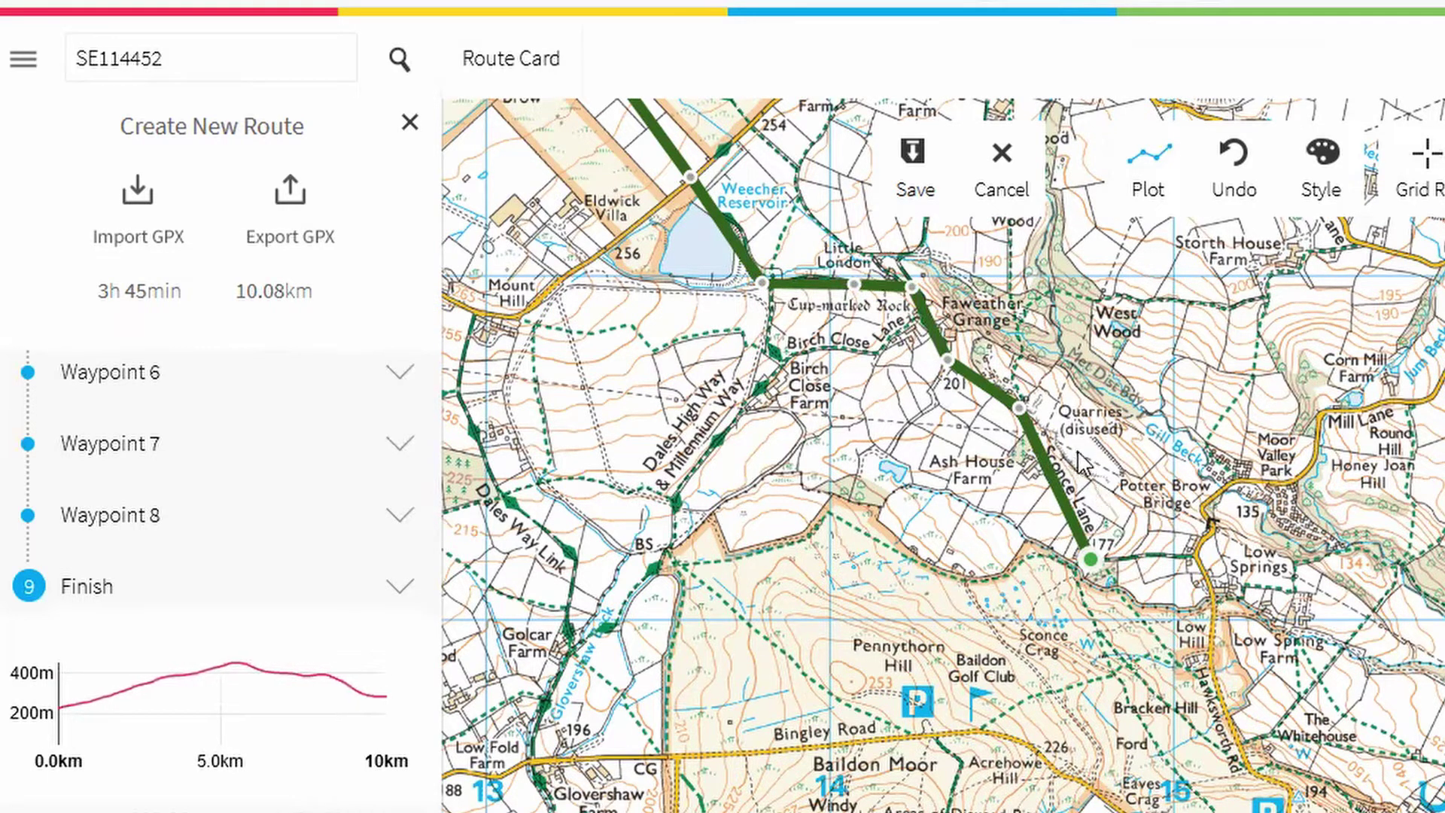
# Step: Style the route line red, thinner and about 40% transparent, then add a waypoint near 254
pyautogui.click(1324, 162)
pyautogui.click(1157, 371)
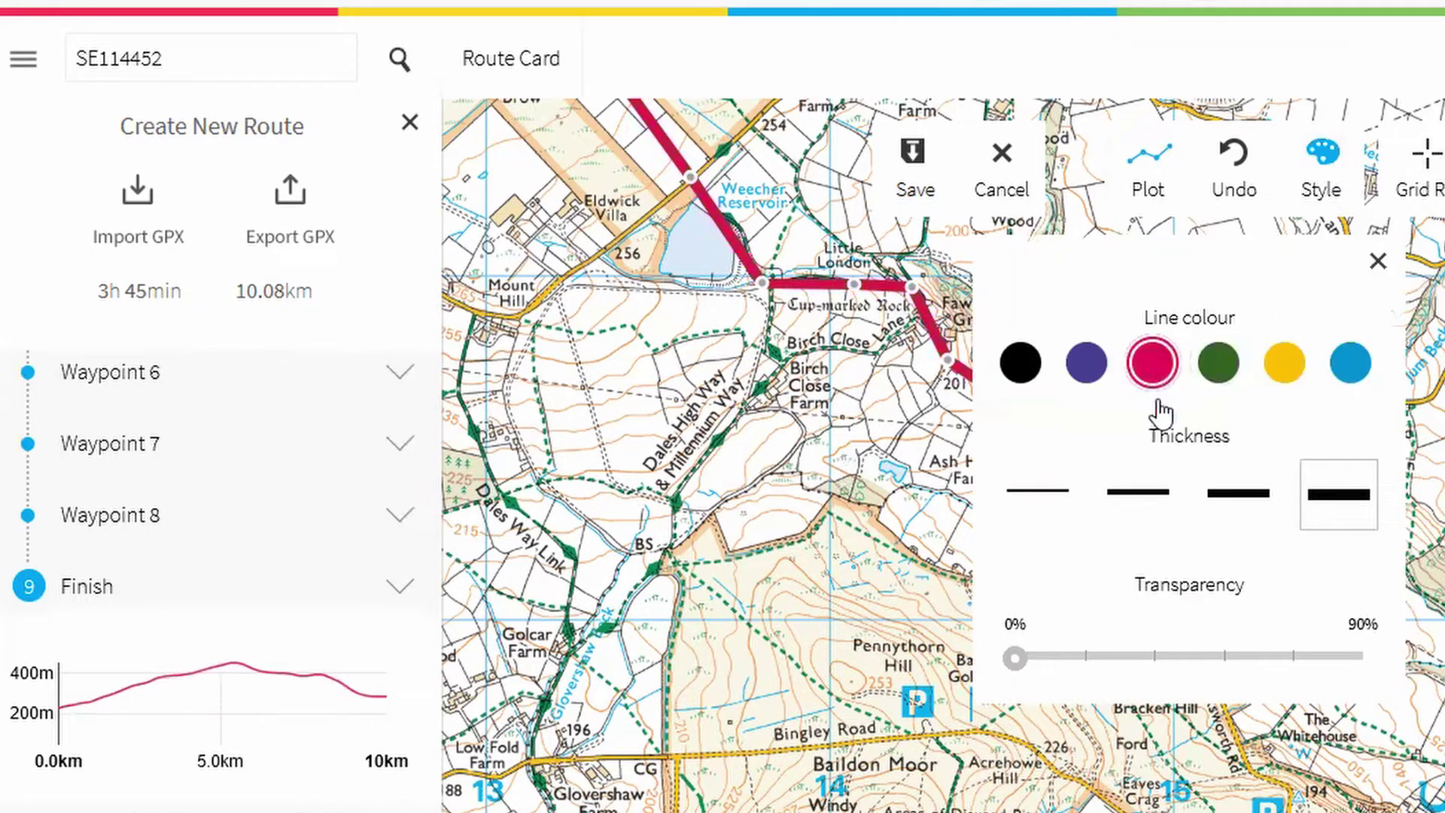
pyautogui.click(1139, 506)
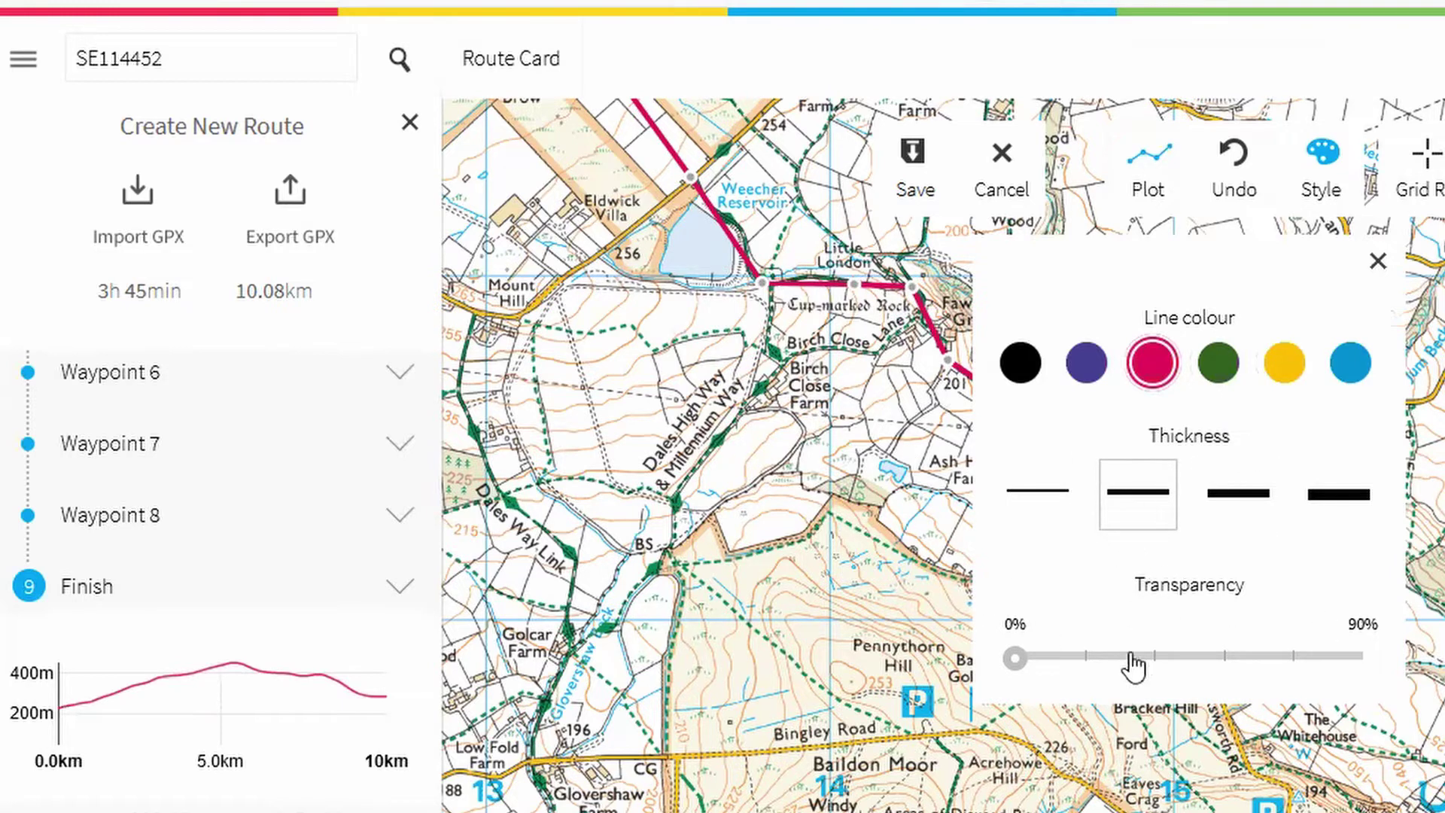
pyautogui.click(1154, 657)
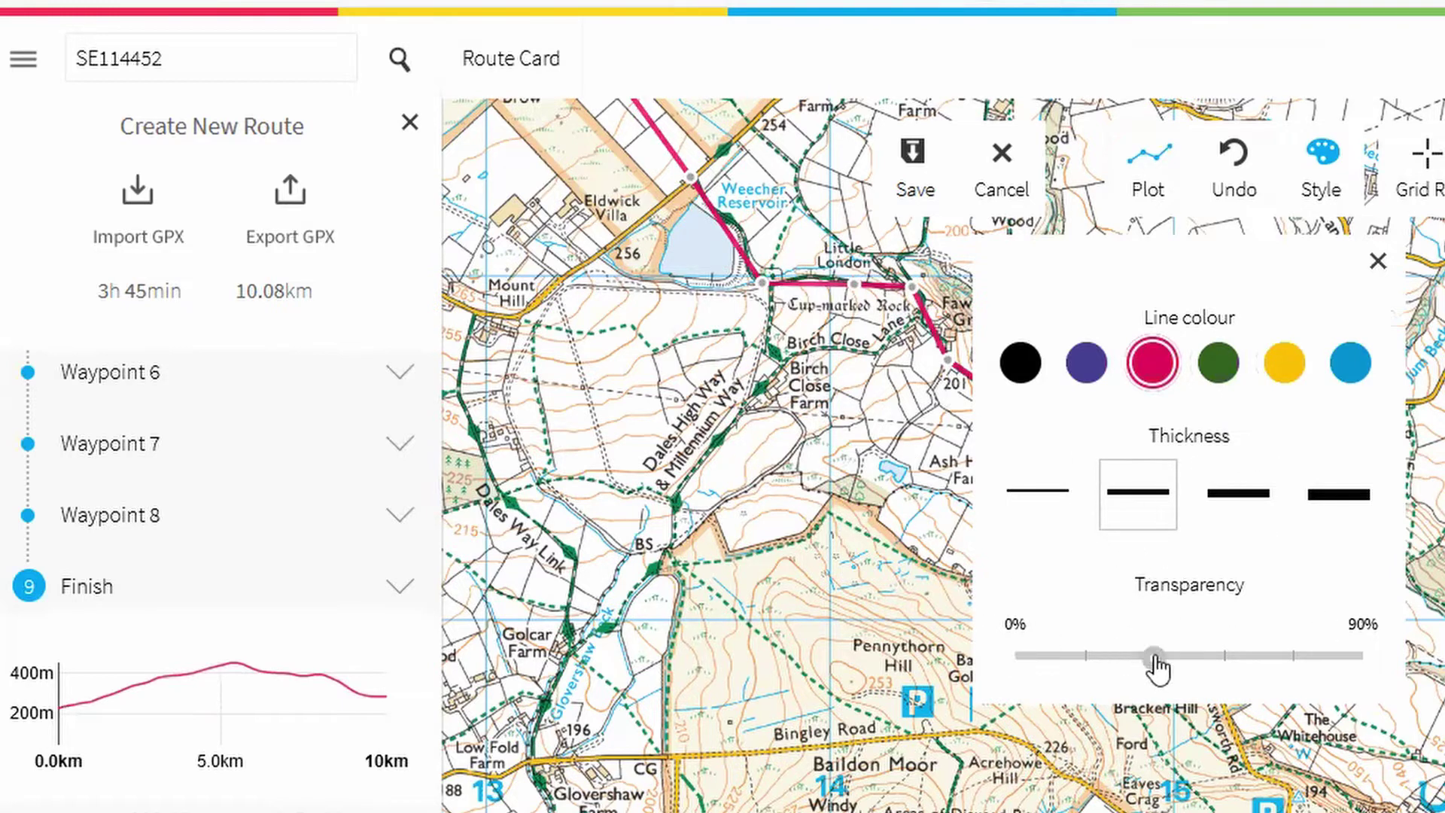
pyautogui.click(1377, 261)
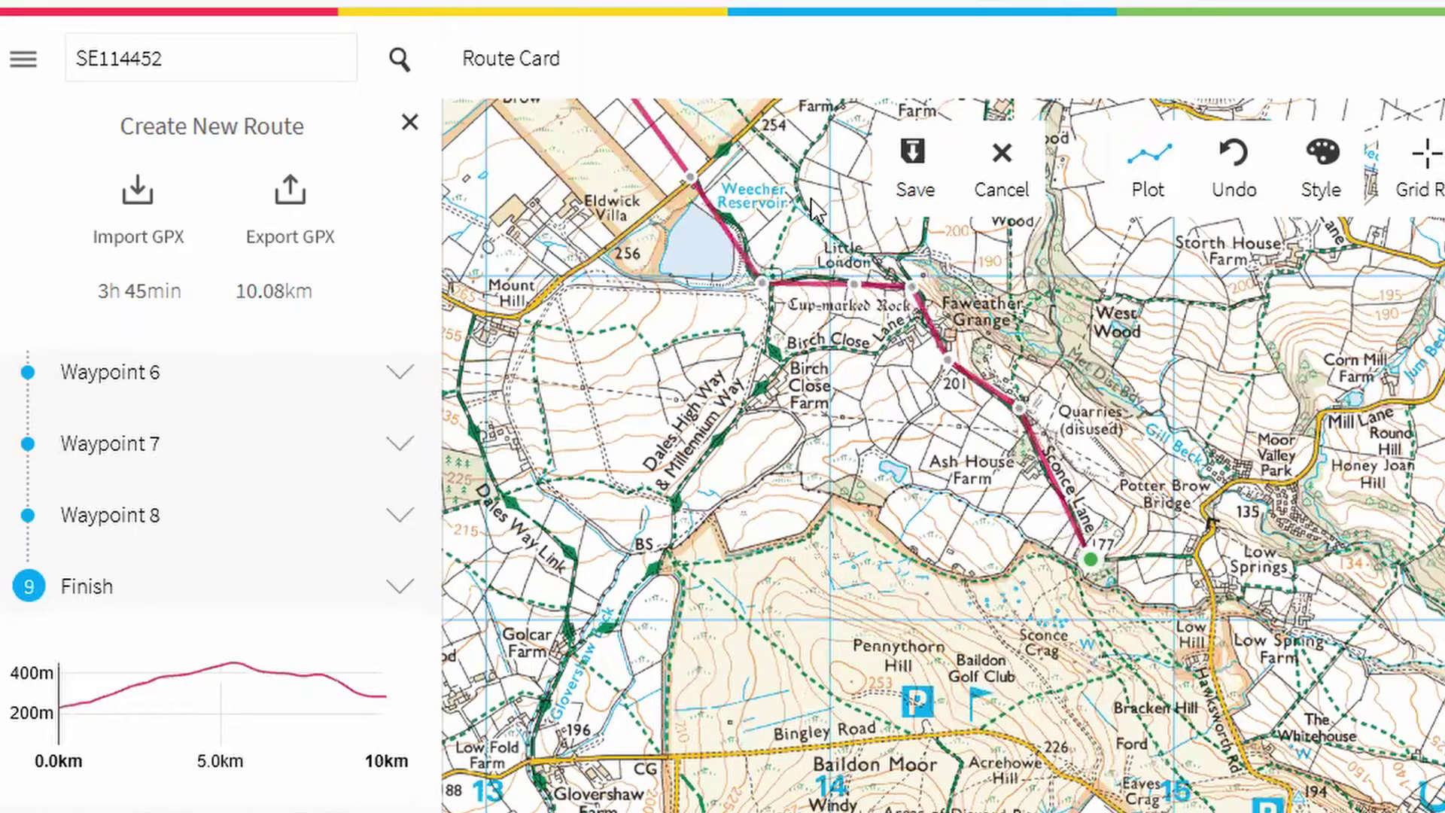
pyautogui.moveTo(749, 146); pyautogui.dragTo(1042, 531)
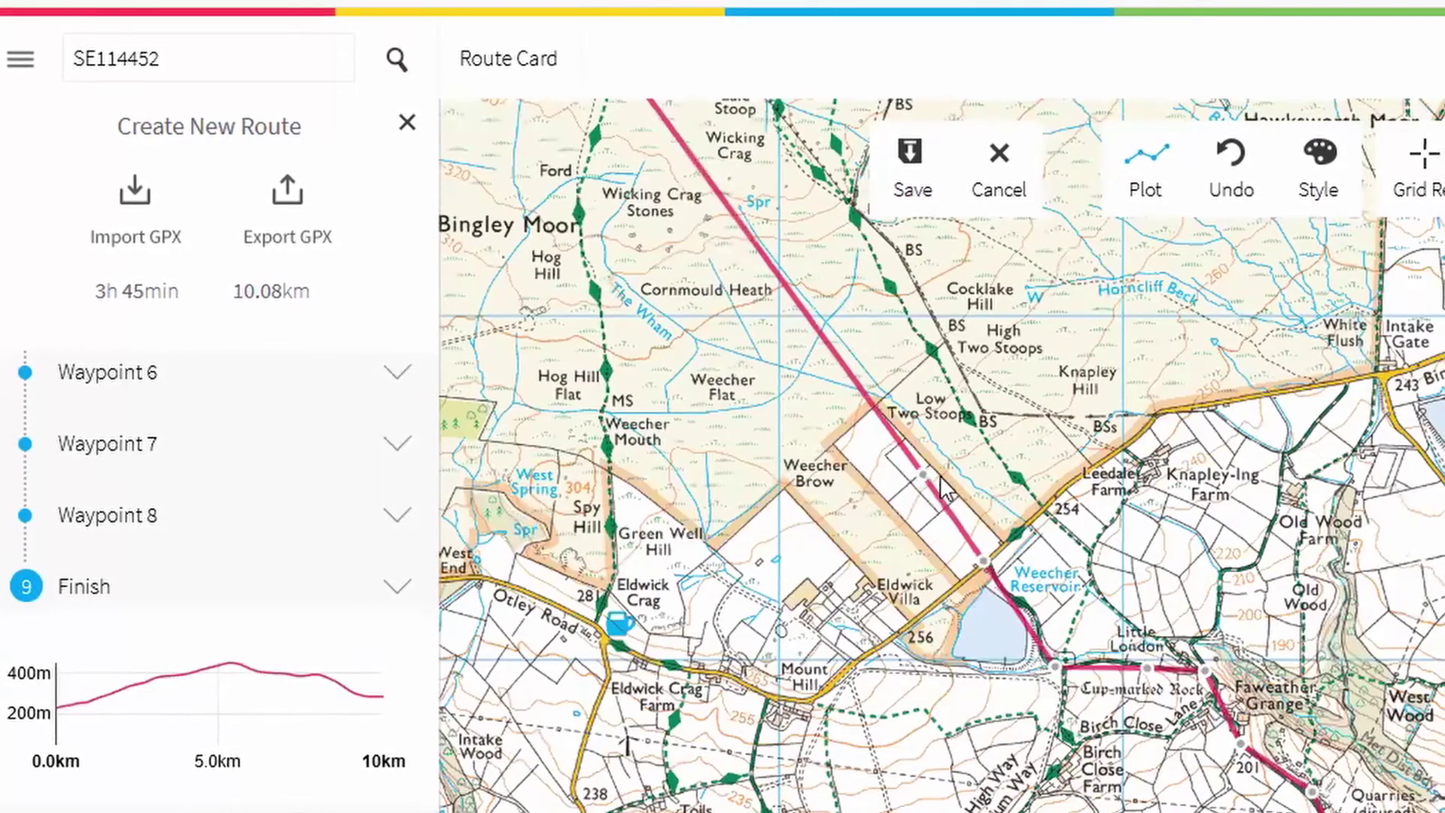
pyautogui.moveTo(954, 519); pyautogui.dragTo(1050, 510)
# Step: Add waypoints taking the northern leg across Bingley Moor onto the Dales High Way
pyautogui.click(913, 357)
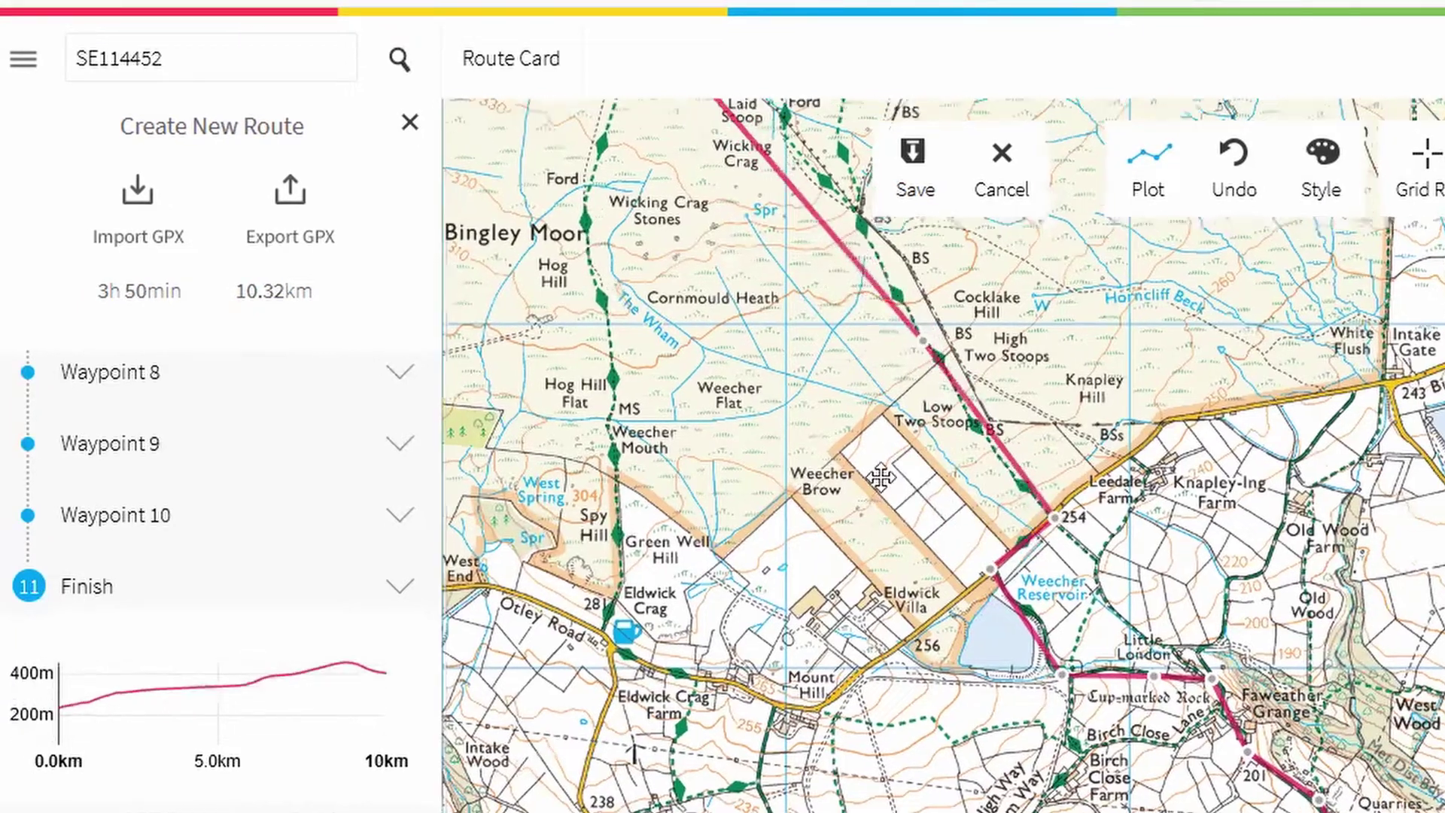
pyautogui.moveTo(878, 474); pyautogui.dragTo(1050, 809)
pyautogui.click(870, 399)
pyautogui.click(947, 468)
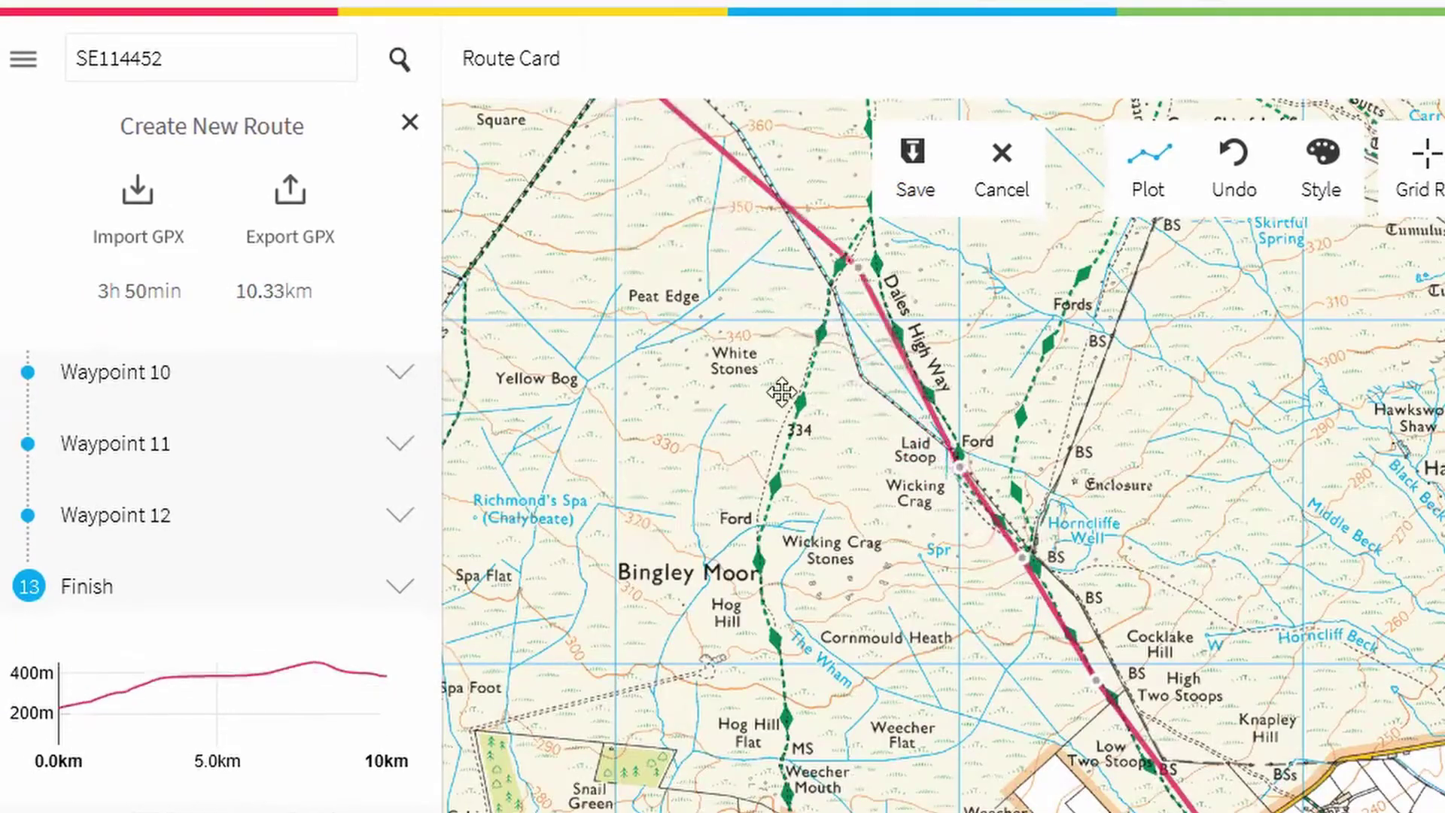
pyautogui.moveTo(766, 221); pyautogui.dragTo(749, 613)
# Step: Route the line via spot height 368, Twelve Apostles stone circle and Lanshaw Lad
pyautogui.click(666, 457)
pyautogui.moveTo(666, 457); pyautogui.dragTo(846, 447)
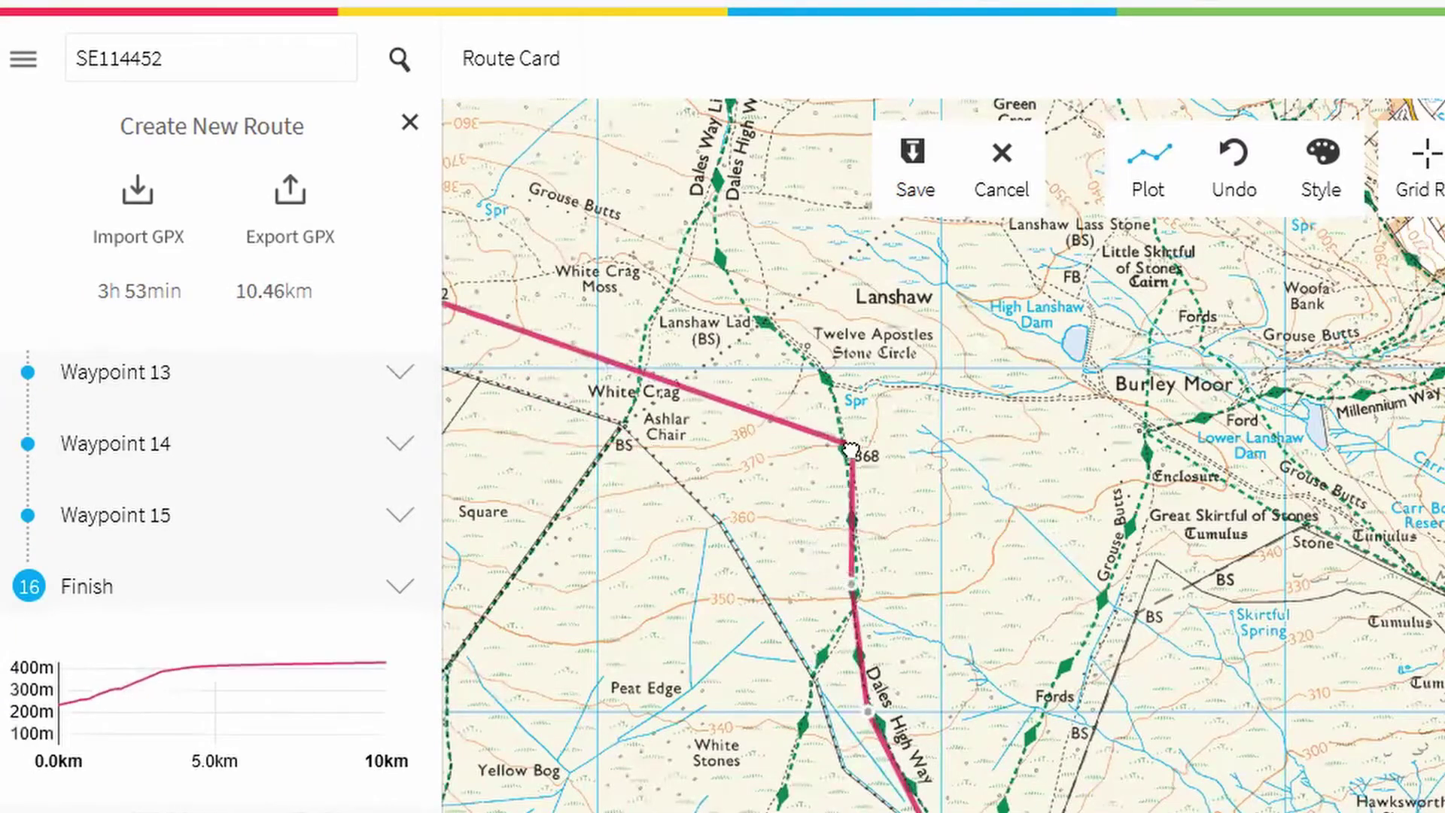
pyautogui.moveTo(645, 378); pyautogui.dragTo(823, 369)
pyautogui.moveTo(549, 324); pyautogui.dragTo(754, 326)
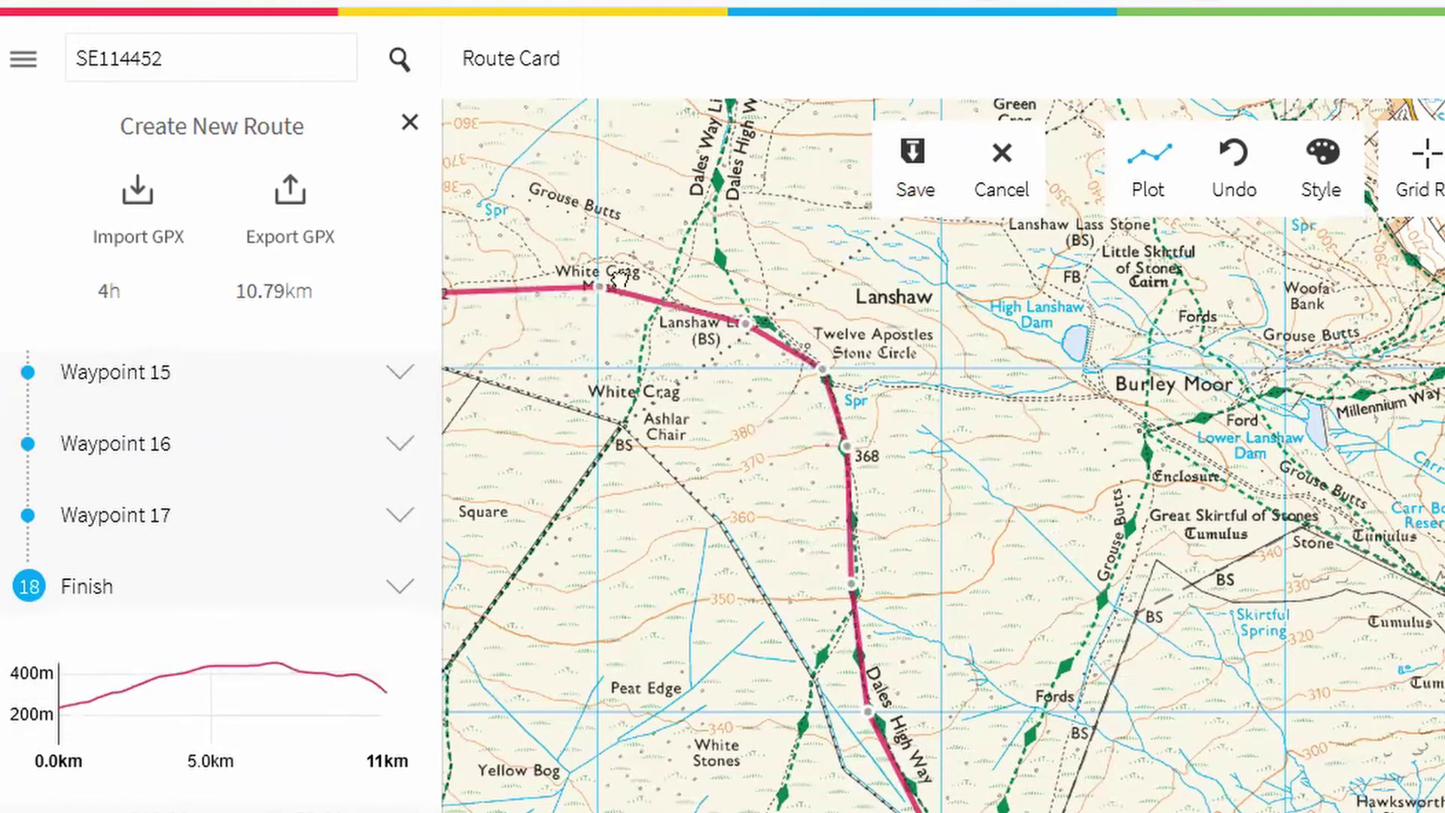
pyautogui.moveTo(526, 248); pyautogui.dragTo(1122, 399)
pyautogui.moveTo(843, 299); pyautogui.dragTo(881, 455)
pyautogui.moveTo(753, 444); pyautogui.dragTo(613, 408)
# Step: Extend the western leg across Rombalds Moor along the Dales High Way to Sunny Bank
pyautogui.moveTo(482, 286); pyautogui.dragTo(1204, 581)
pyautogui.moveTo(1264, 527); pyautogui.dragTo(1310, 471)
pyautogui.moveTo(1355, 399); pyautogui.dragTo(1384, 336)
pyautogui.moveTo(896, 337); pyautogui.dragTo(1146, 662)
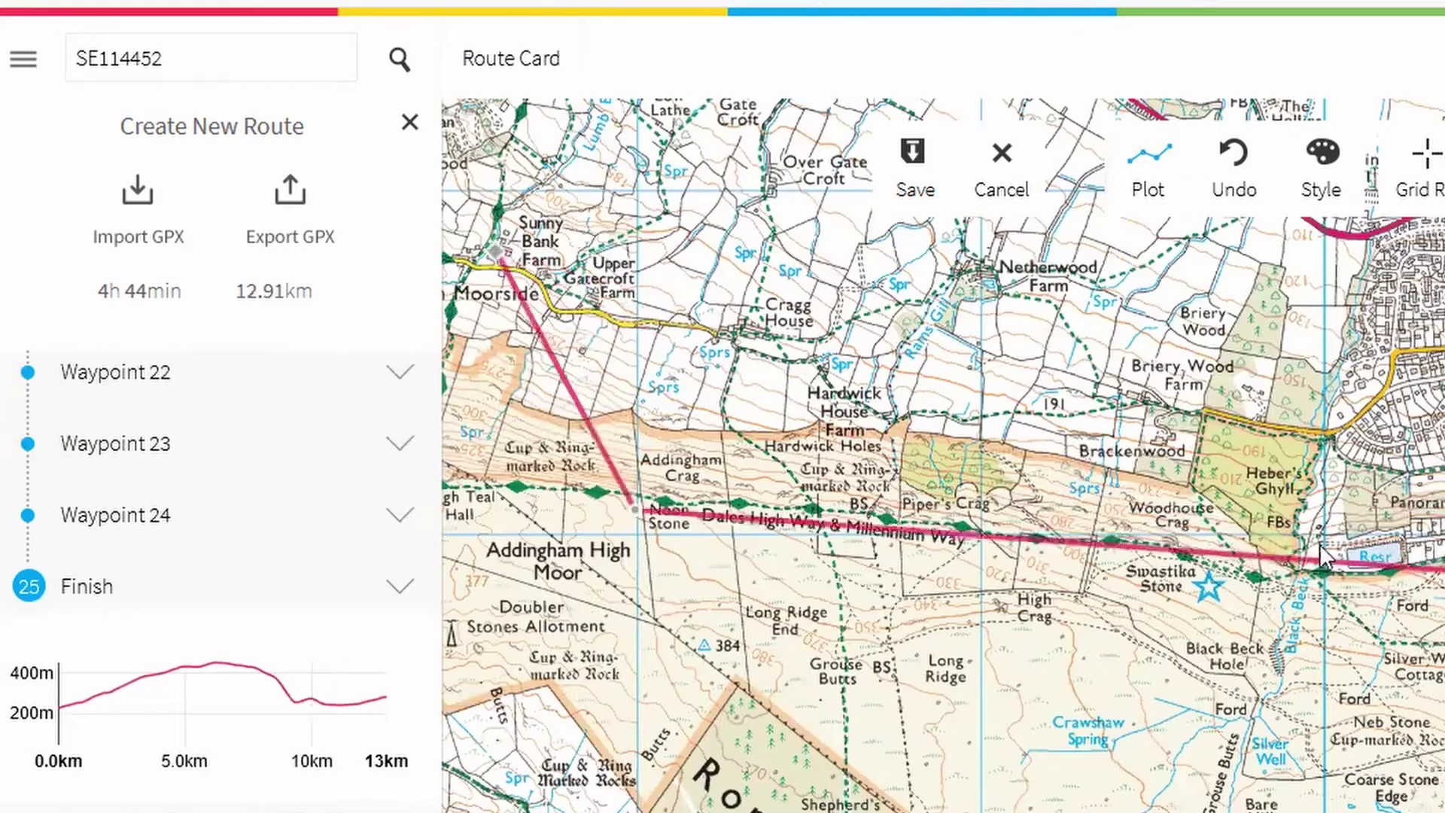
pyautogui.moveTo(865, 422); pyautogui.dragTo(542, 489)
pyautogui.moveTo(678, 482); pyautogui.dragTo(527, 376)
pyautogui.moveTo(1106, 526); pyautogui.dragTo(1126, 566)
# Step: Route through Windgate Nick and Millstone Lumps to Addingham Moorside, reaching 14.11 km
pyautogui.moveTo(482, 339); pyautogui.dragTo(819, 498)
pyautogui.moveTo(888, 381); pyautogui.dragTo(885, 472)
pyautogui.moveTo(907, 410); pyautogui.dragTo(926, 346)
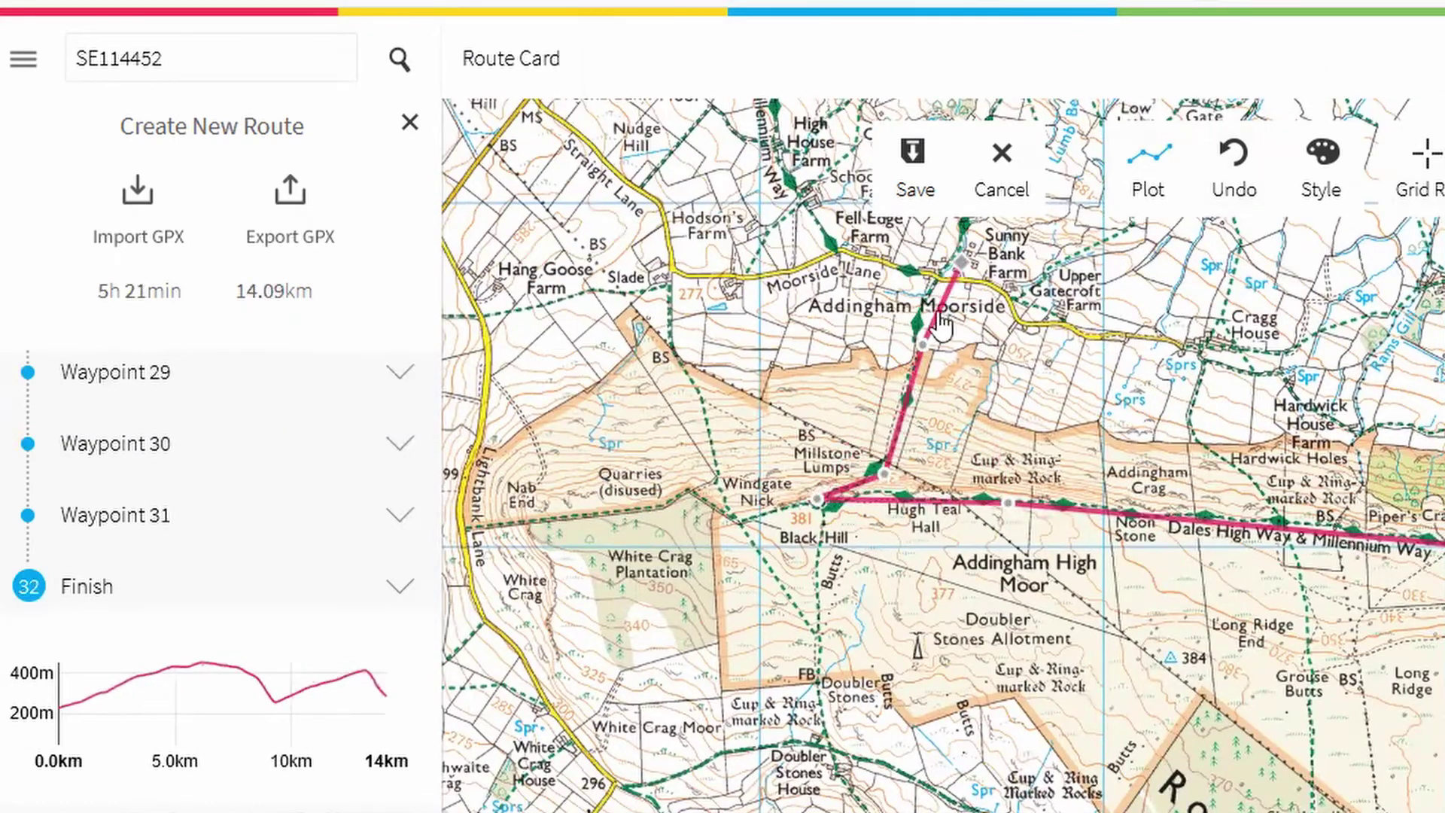
pyautogui.moveTo(828, 753); pyautogui.dragTo(684, 314)
pyautogui.moveTo(903, 752); pyautogui.dragTo(979, 338)
pyautogui.moveTo(1200, 596); pyautogui.dragTo(1058, 559)
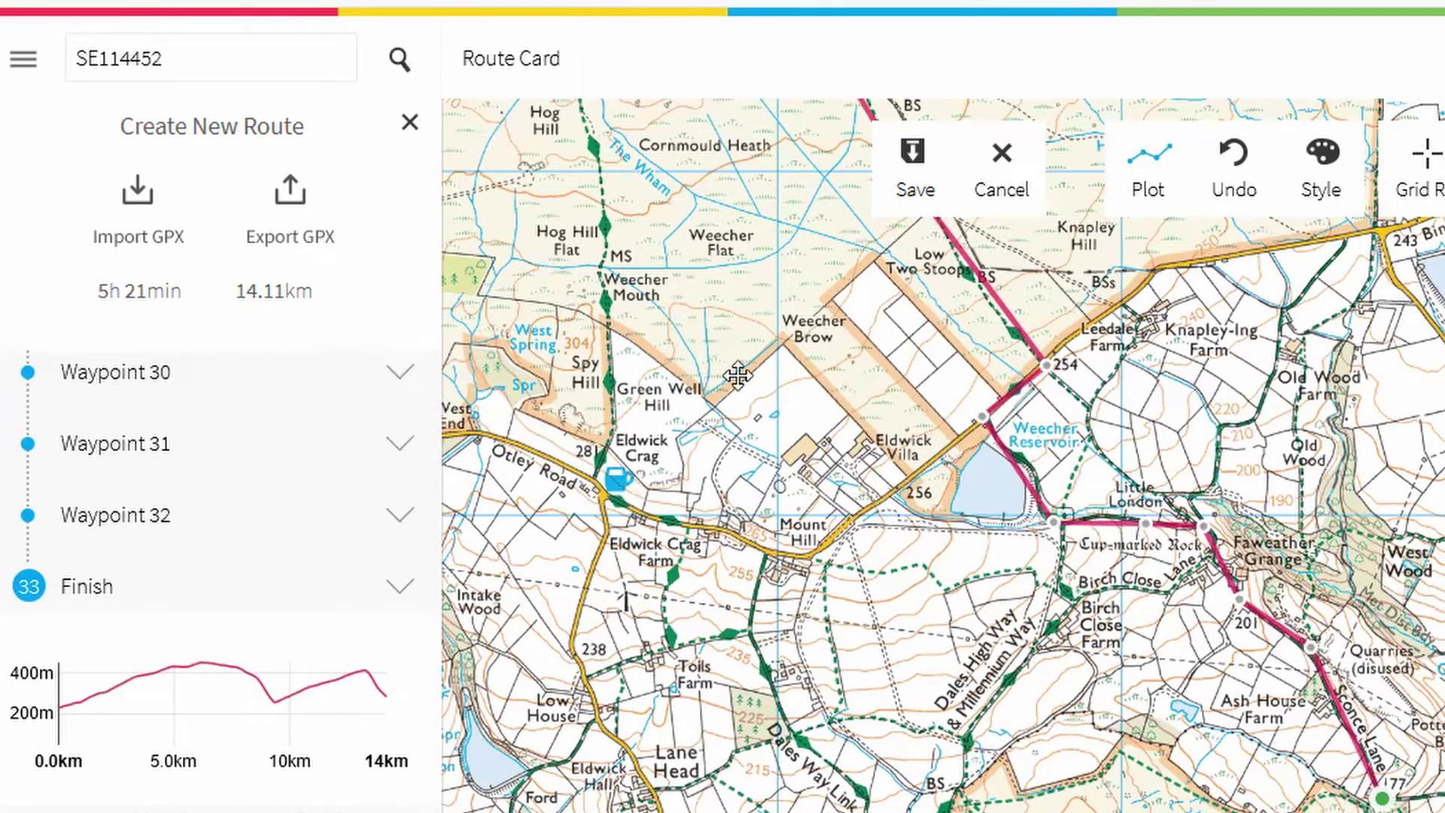
pyautogui.moveTo(726, 363); pyautogui.dragTo(919, 721)
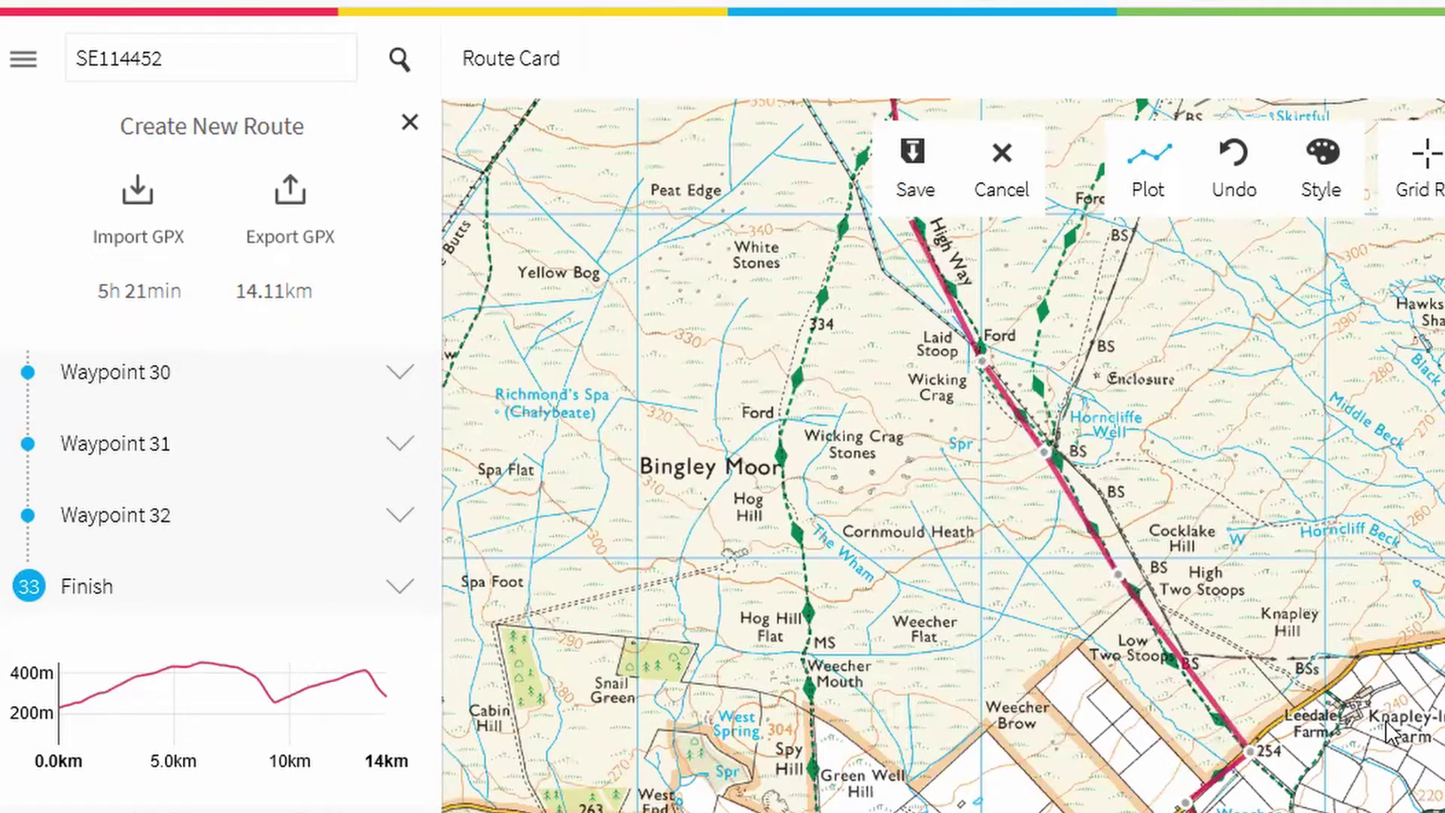
pyautogui.moveTo(1390, 737); pyautogui.dragTo(1129, 384)
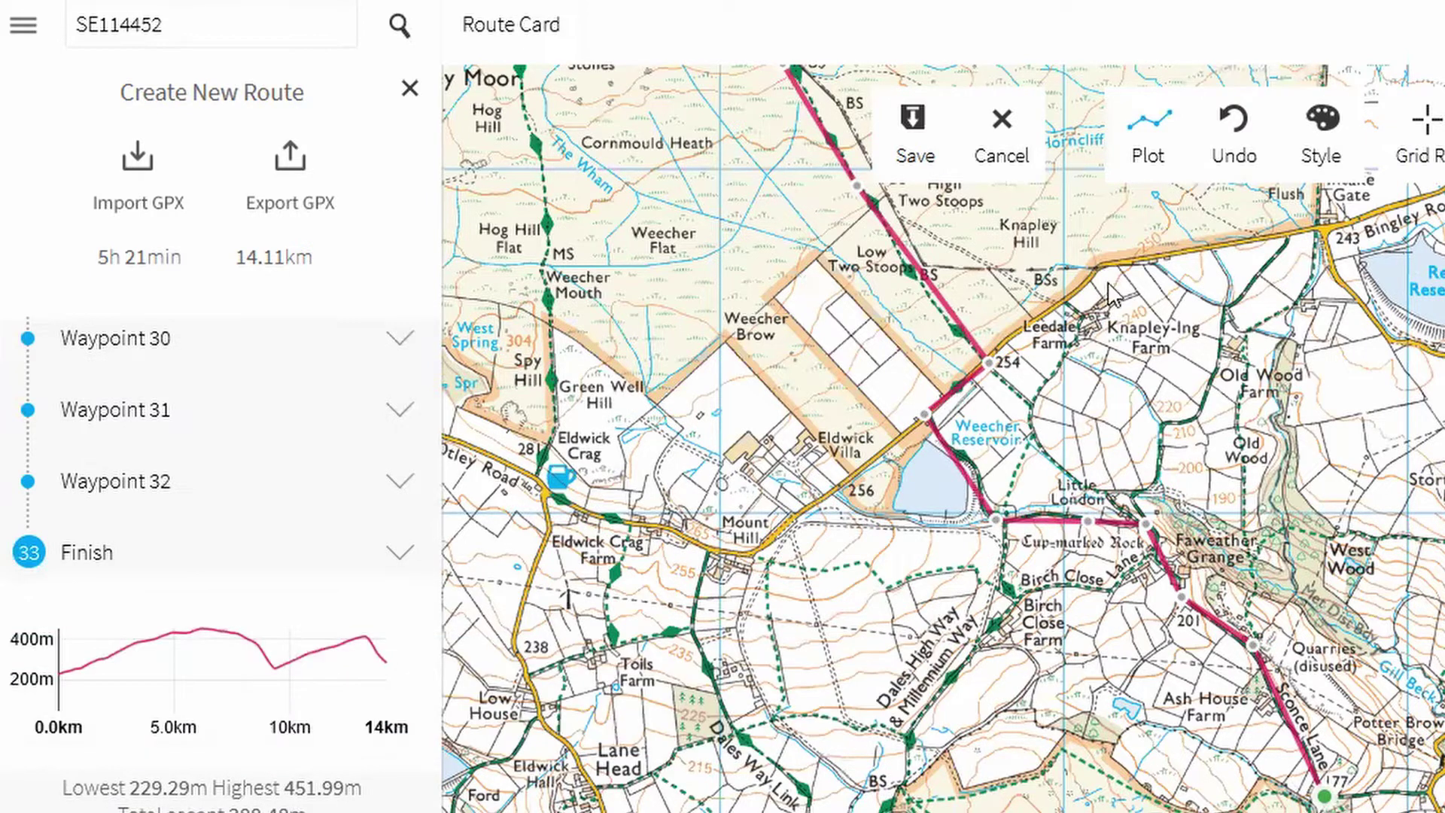
pyautogui.moveTo(1168, 320); pyautogui.dragTo(1017, 319)
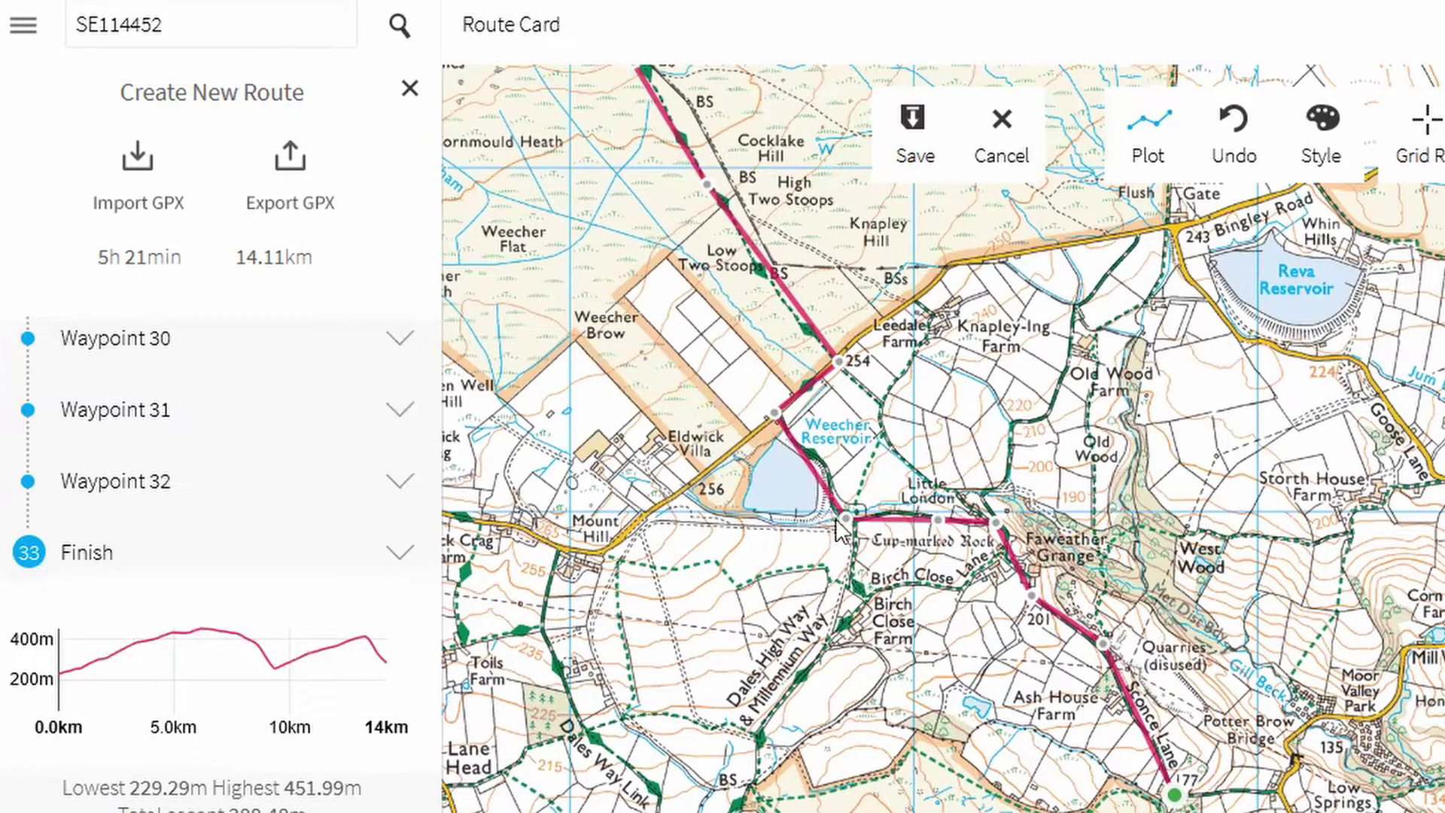
pyautogui.click(276, 401)
pyautogui.moveTo(437, 572); pyautogui.dragTo(436, 418)
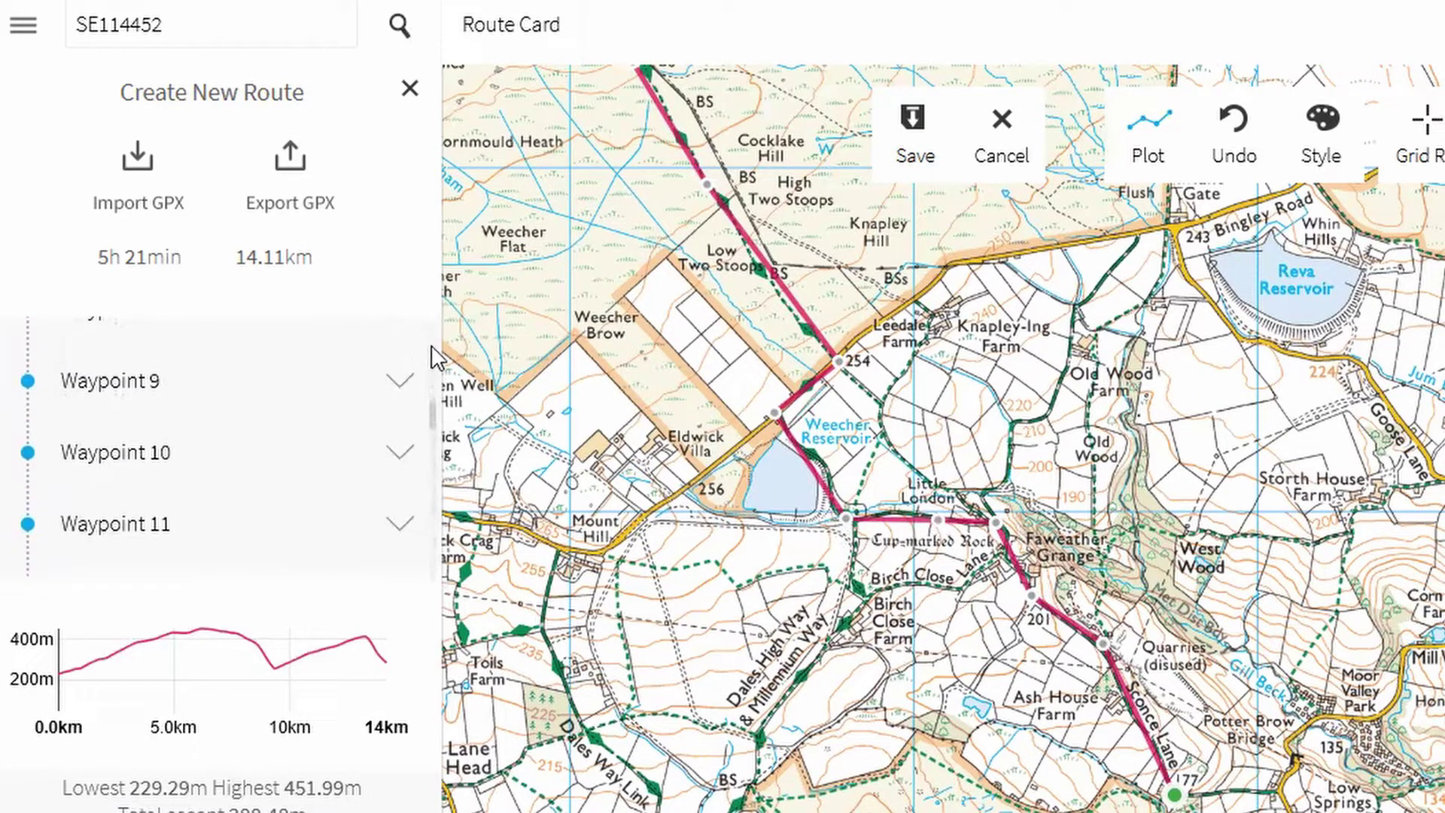
# Step: Give Waypoint 8 the title 'Bingley Road' and description '1', then save
pyautogui.scroll(3, 432, 413)
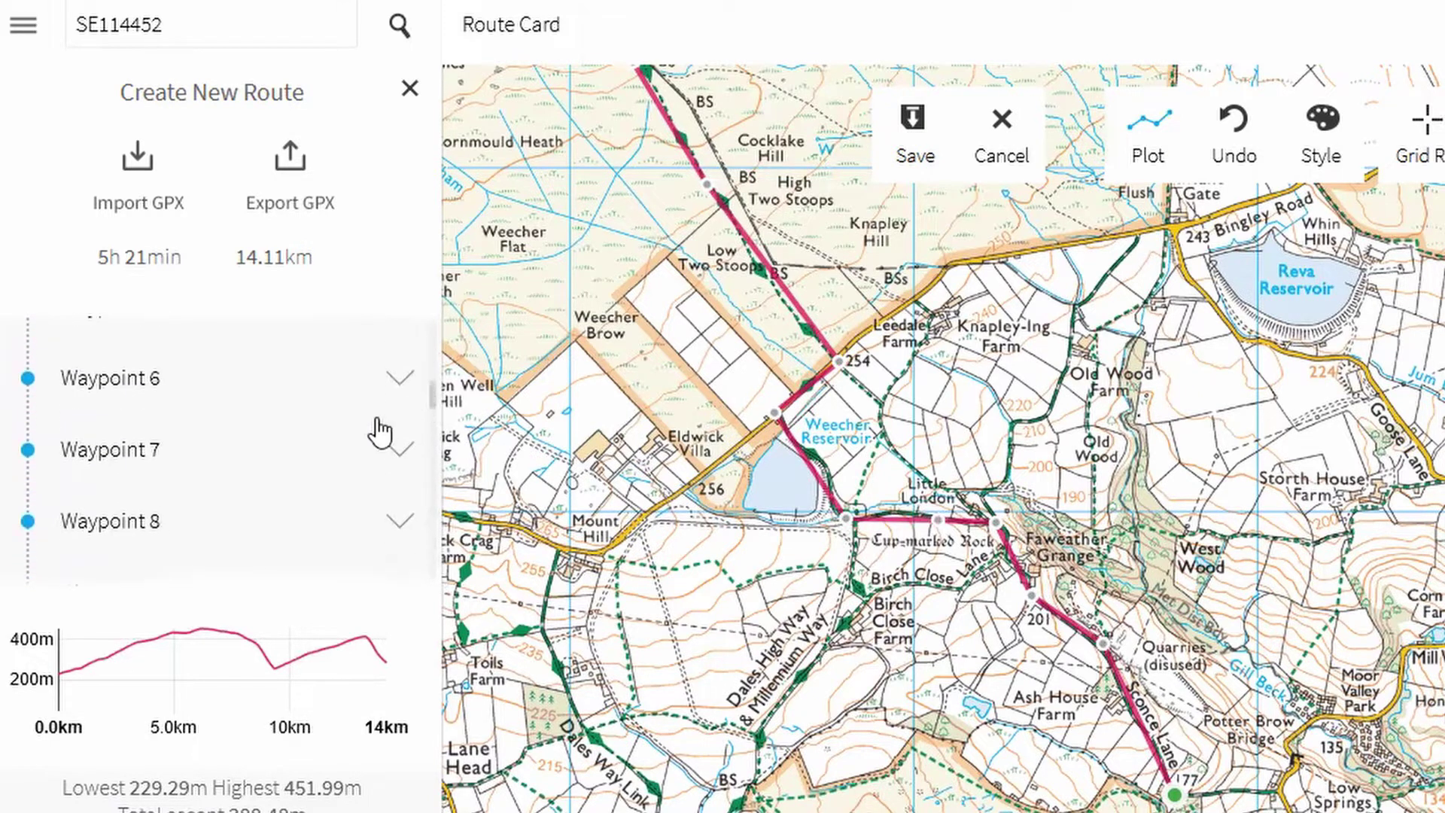
pyautogui.click(399, 450)
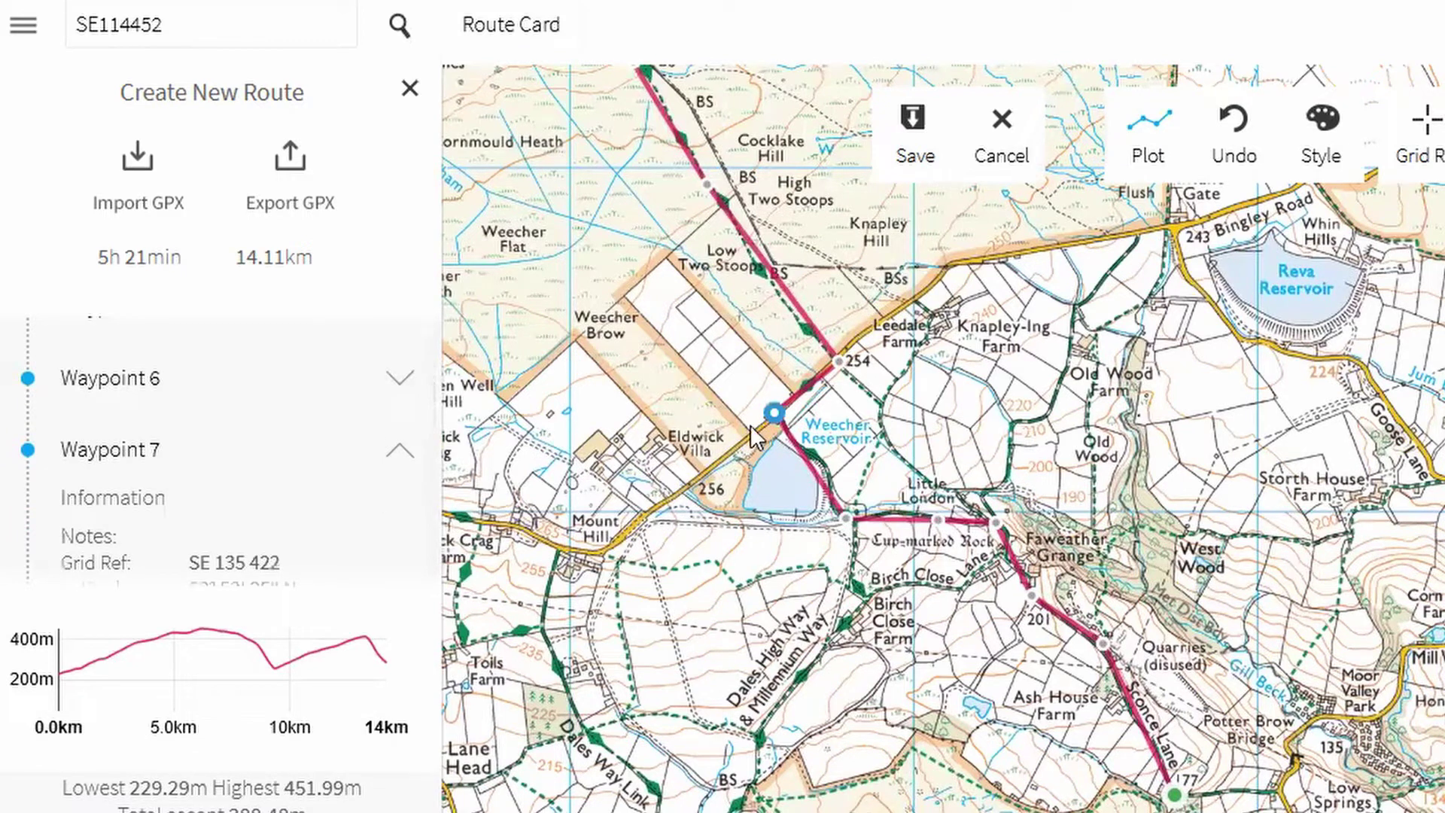
pyautogui.click(400, 450)
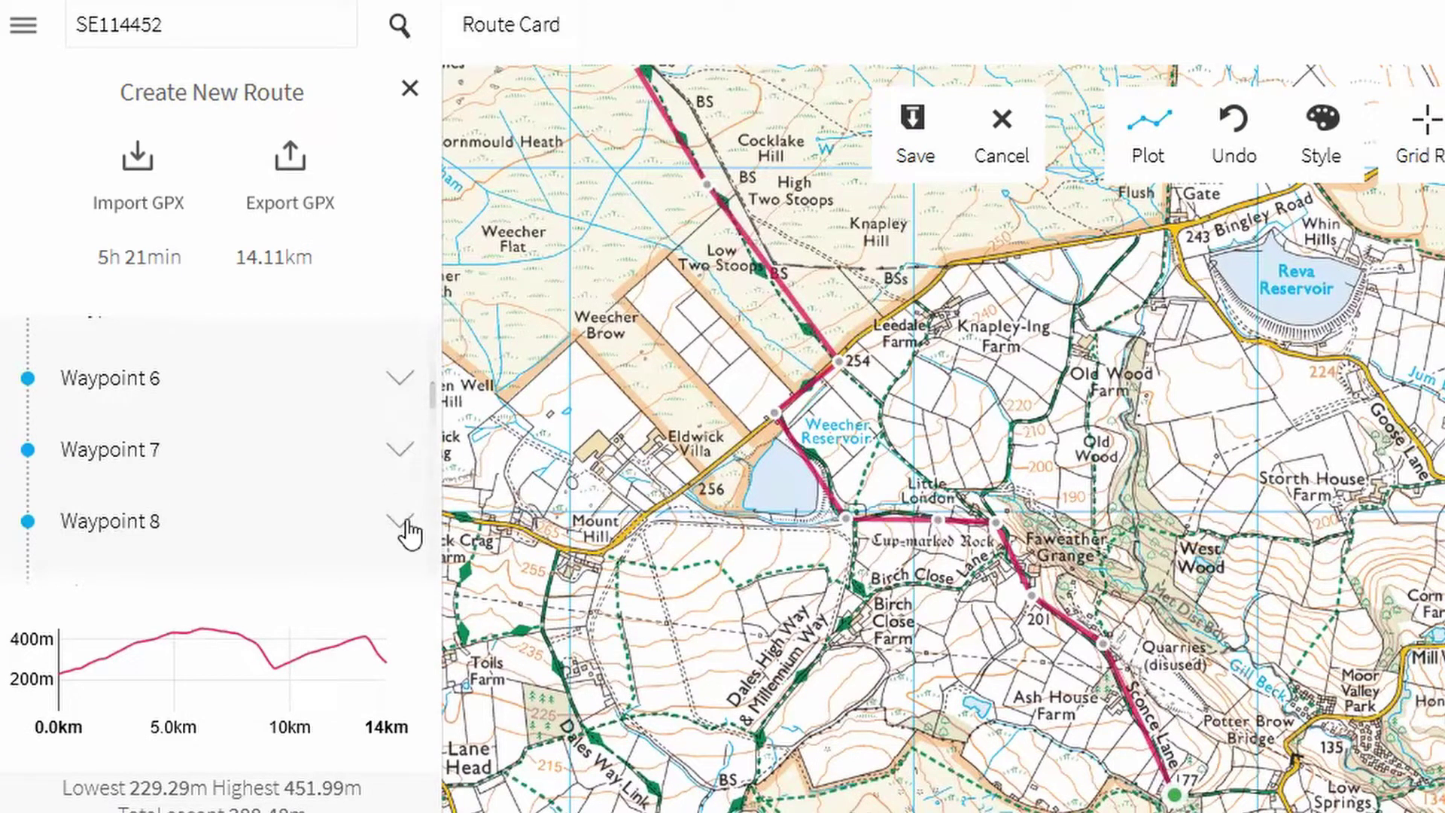
pyautogui.click(402, 527)
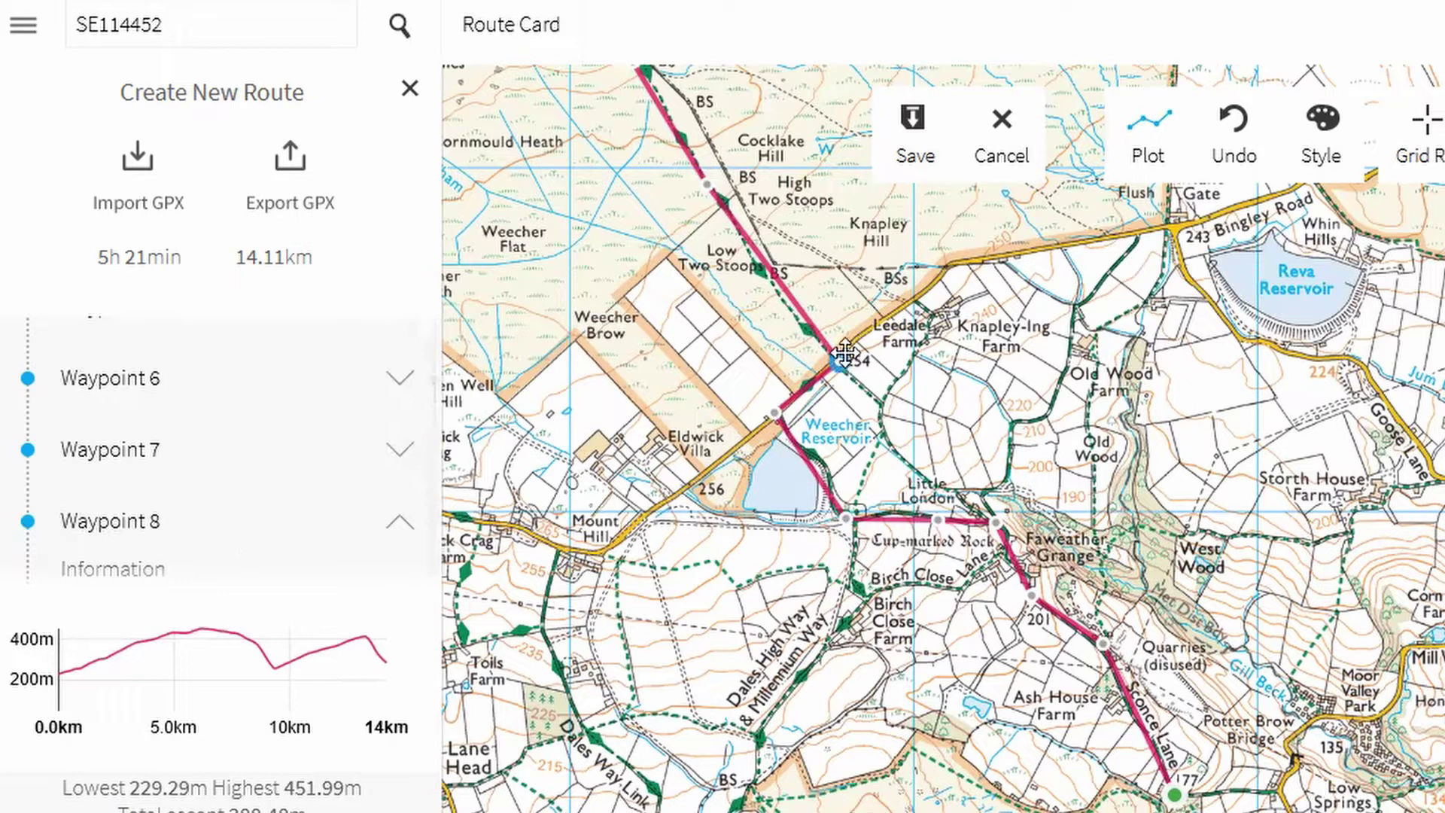
pyautogui.scroll(-5, 330, 500)
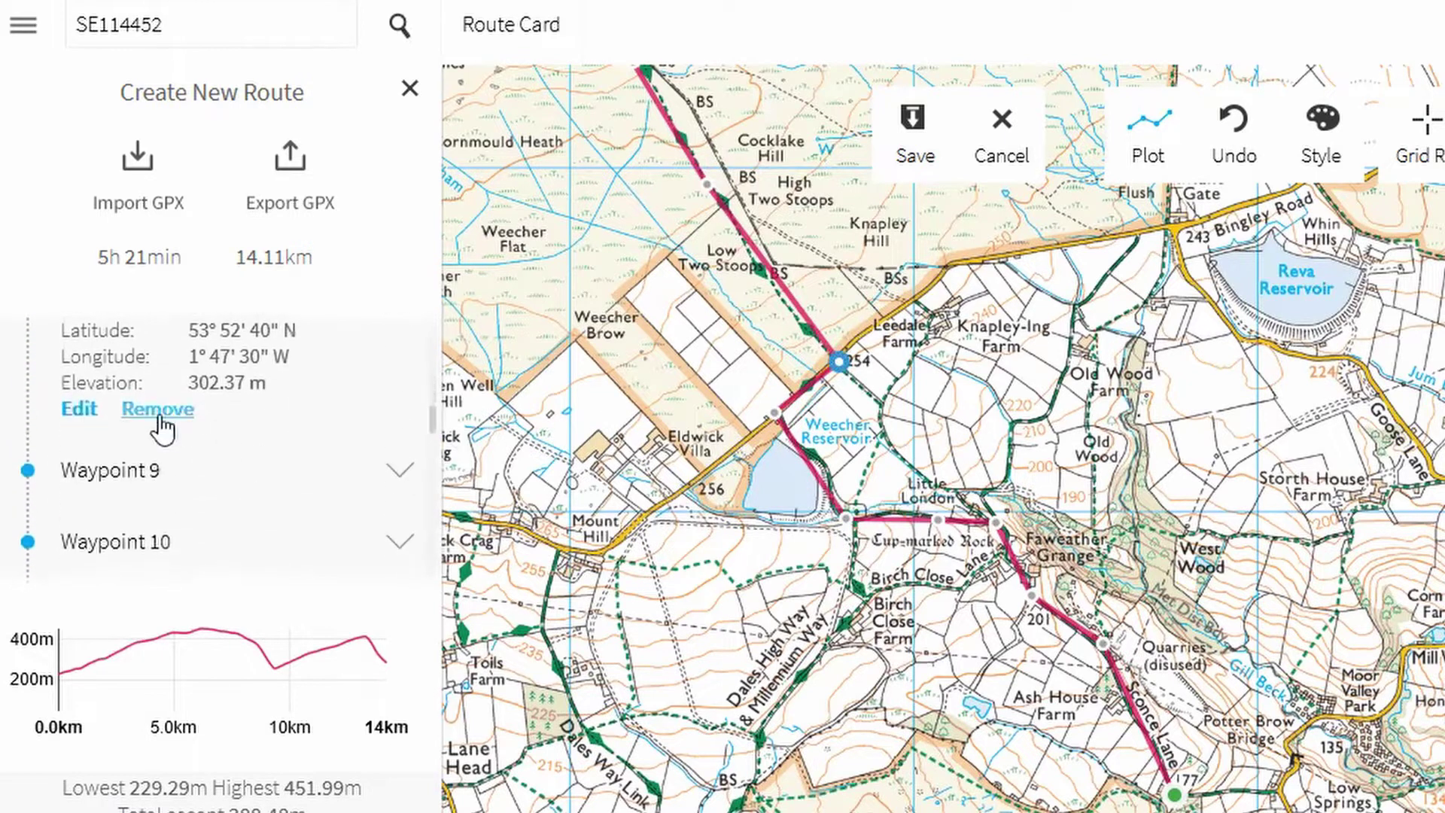
pyautogui.click(100, 414)
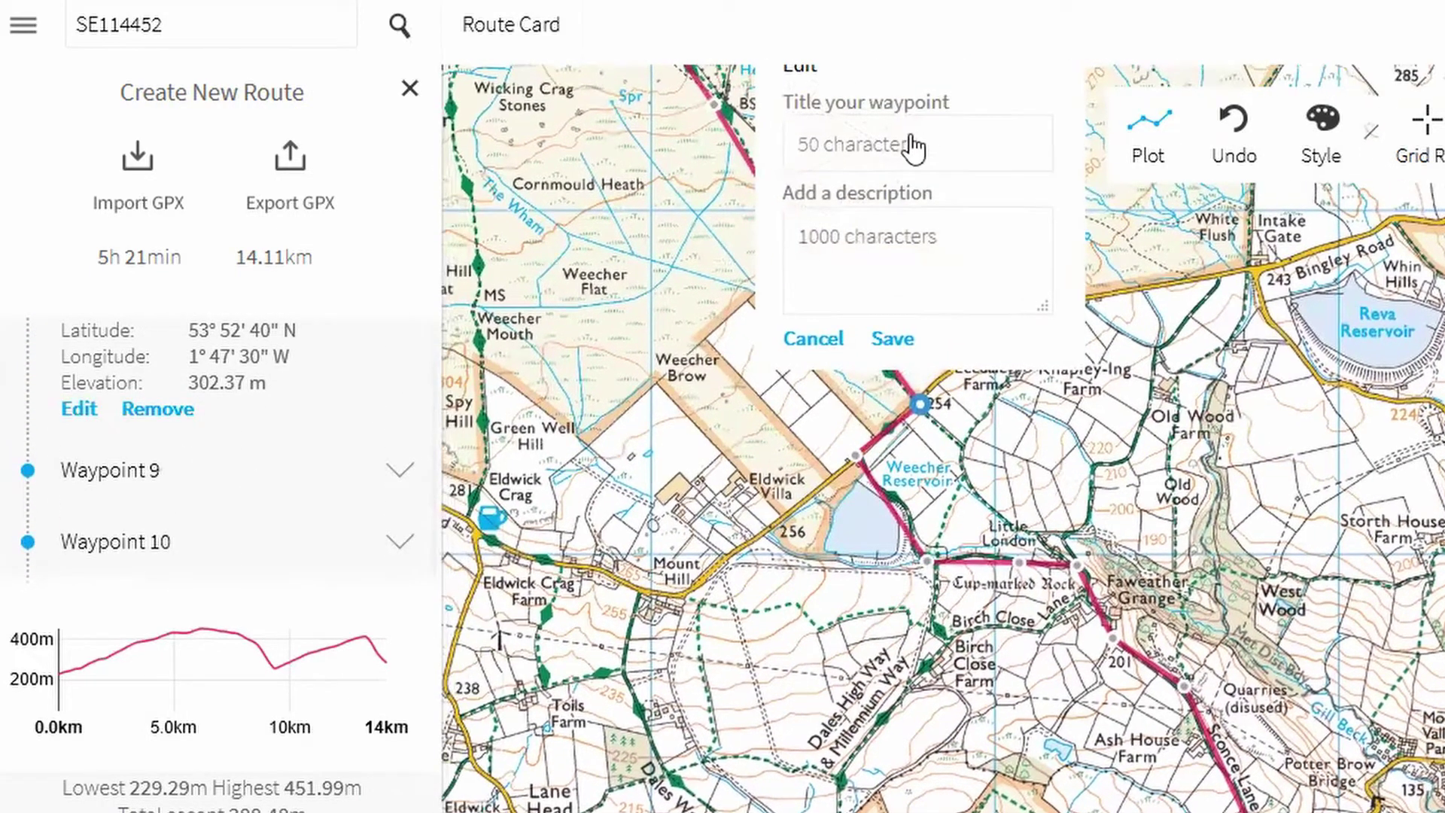
pyautogui.click(926, 140)
pyautogui.write('Bingley Road')
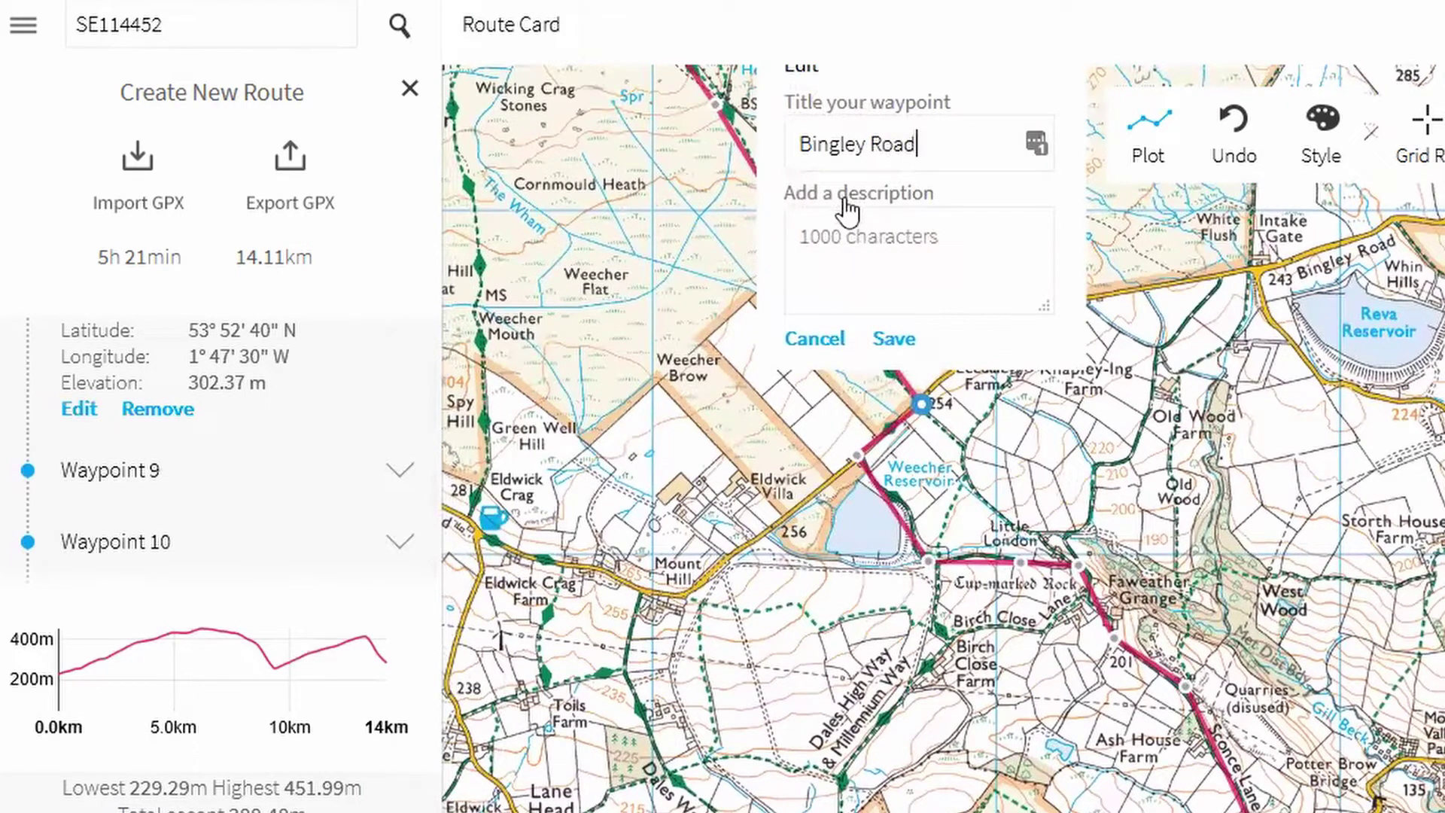
pyautogui.click(1001, 289)
pyautogui.write('1')
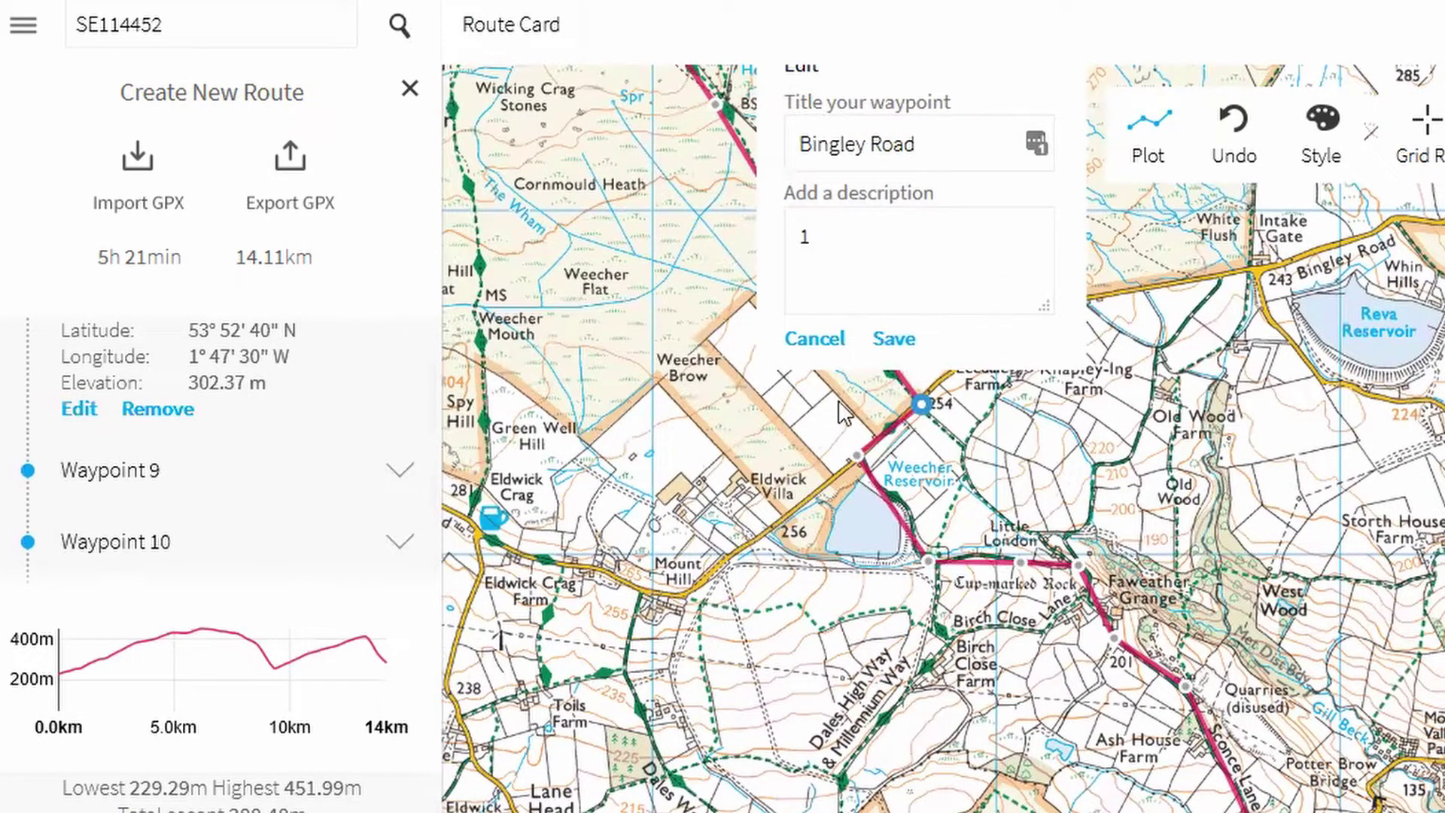
pyautogui.click(885, 345)
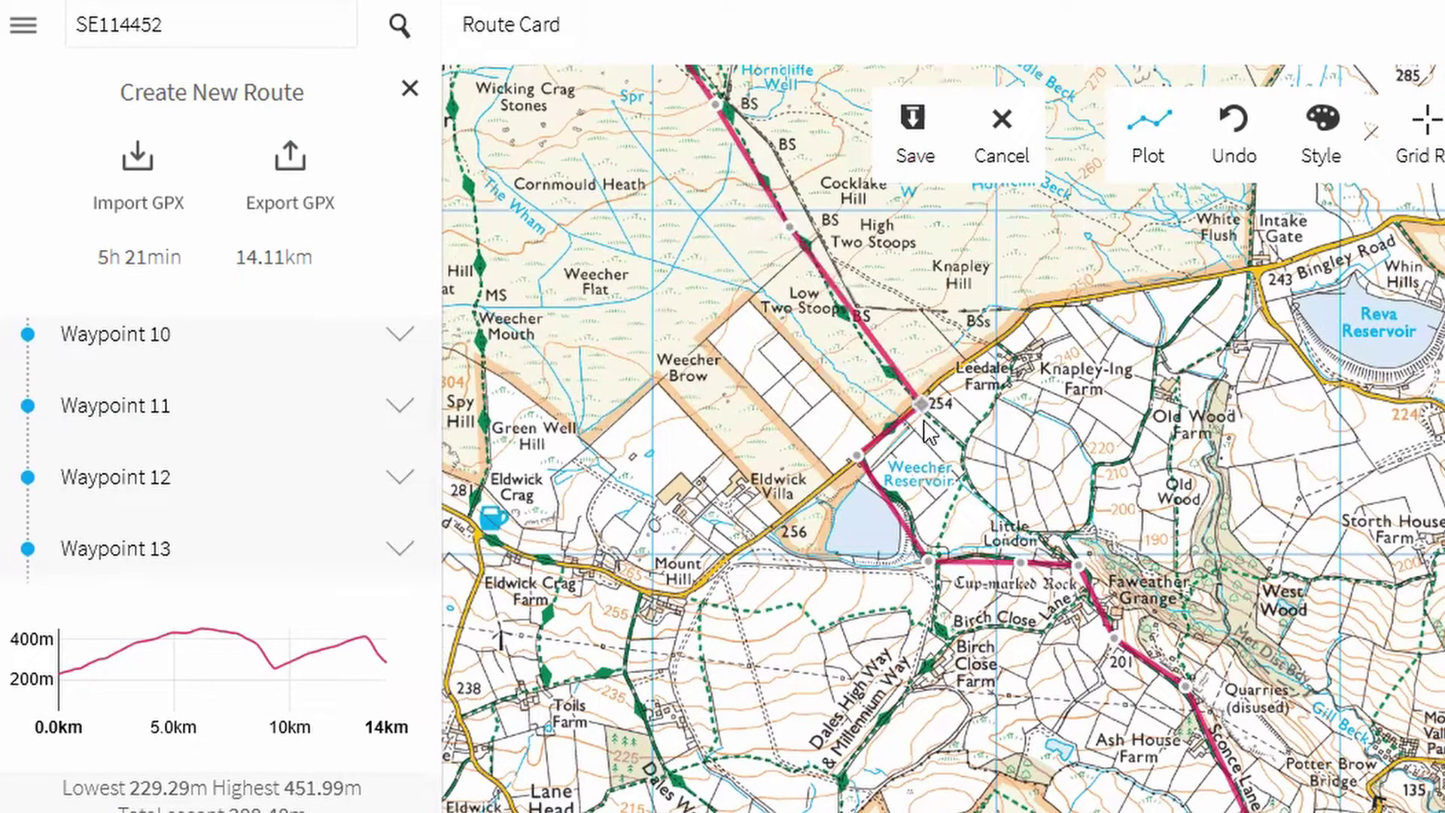
# Step: Pan to Lanshaw and drag the route into a new waypoint at Twelve Apostles stone circle
pyautogui.moveTo(626, 332); pyautogui.dragTo(976, 672)
pyautogui.moveTo(971, 474); pyautogui.dragTo(993, 576)
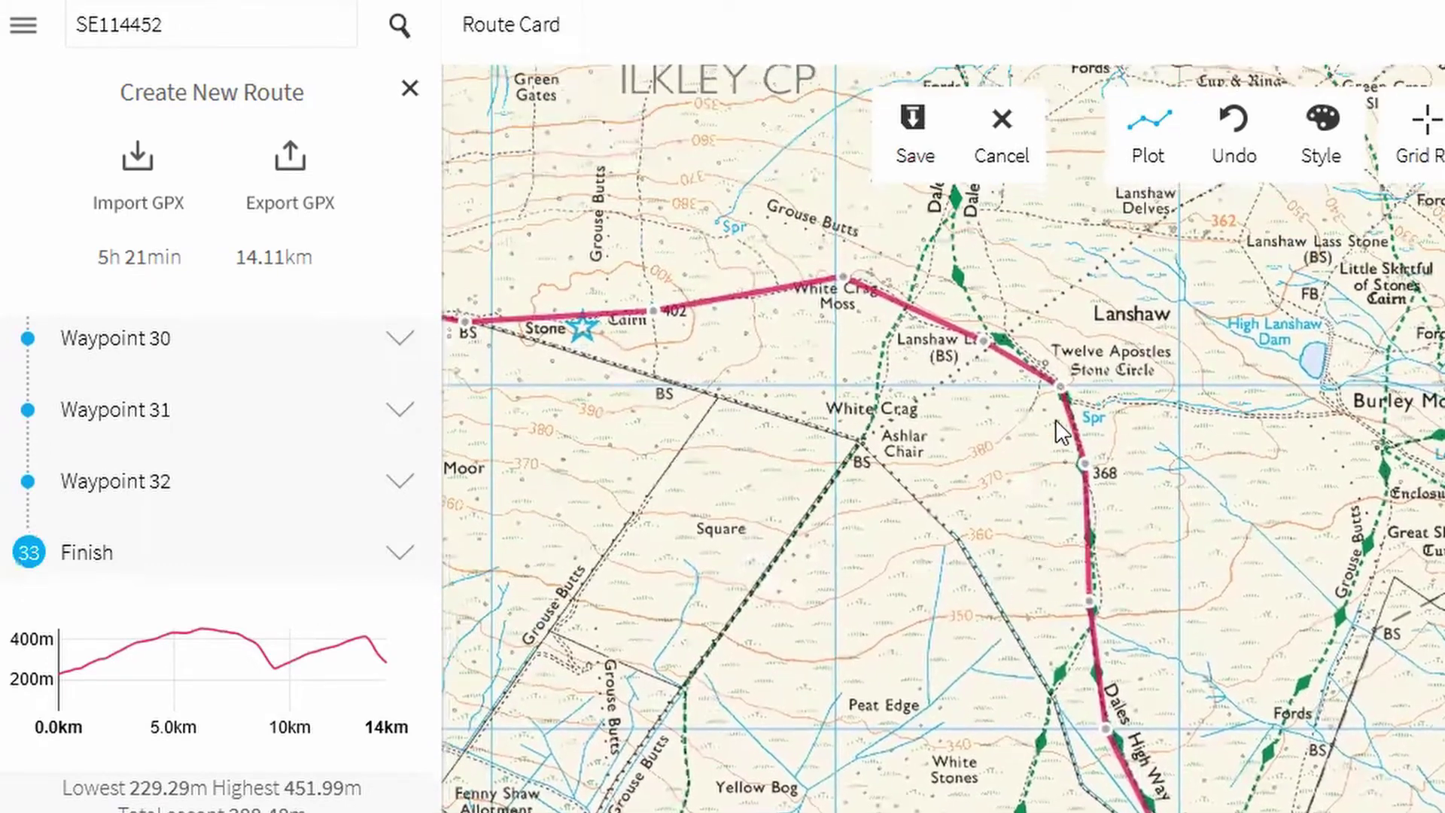
pyautogui.moveTo(801, 722); pyautogui.dragTo(743, 194)
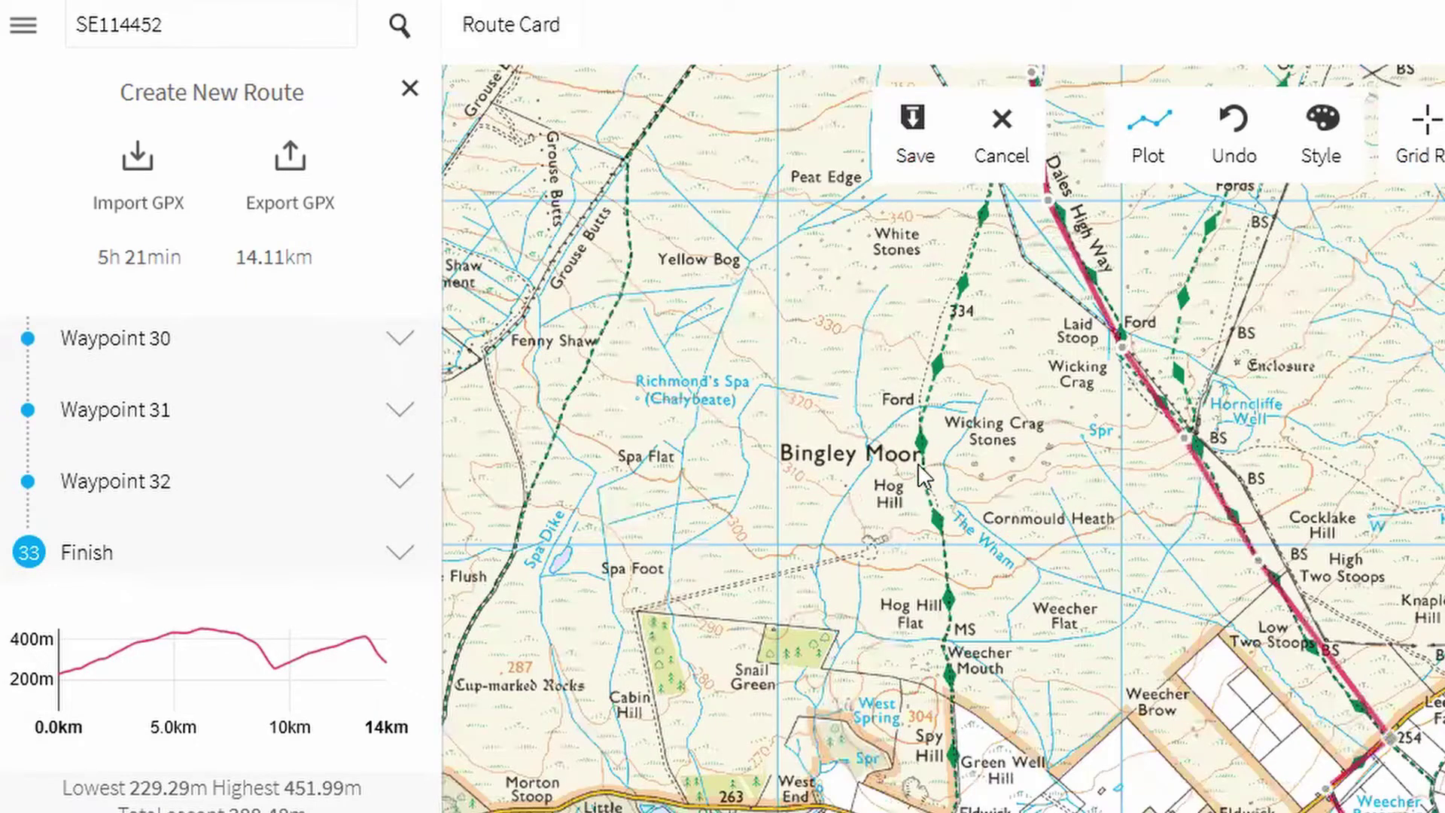
pyautogui.moveTo(867, 191); pyautogui.dragTo(950, 473)
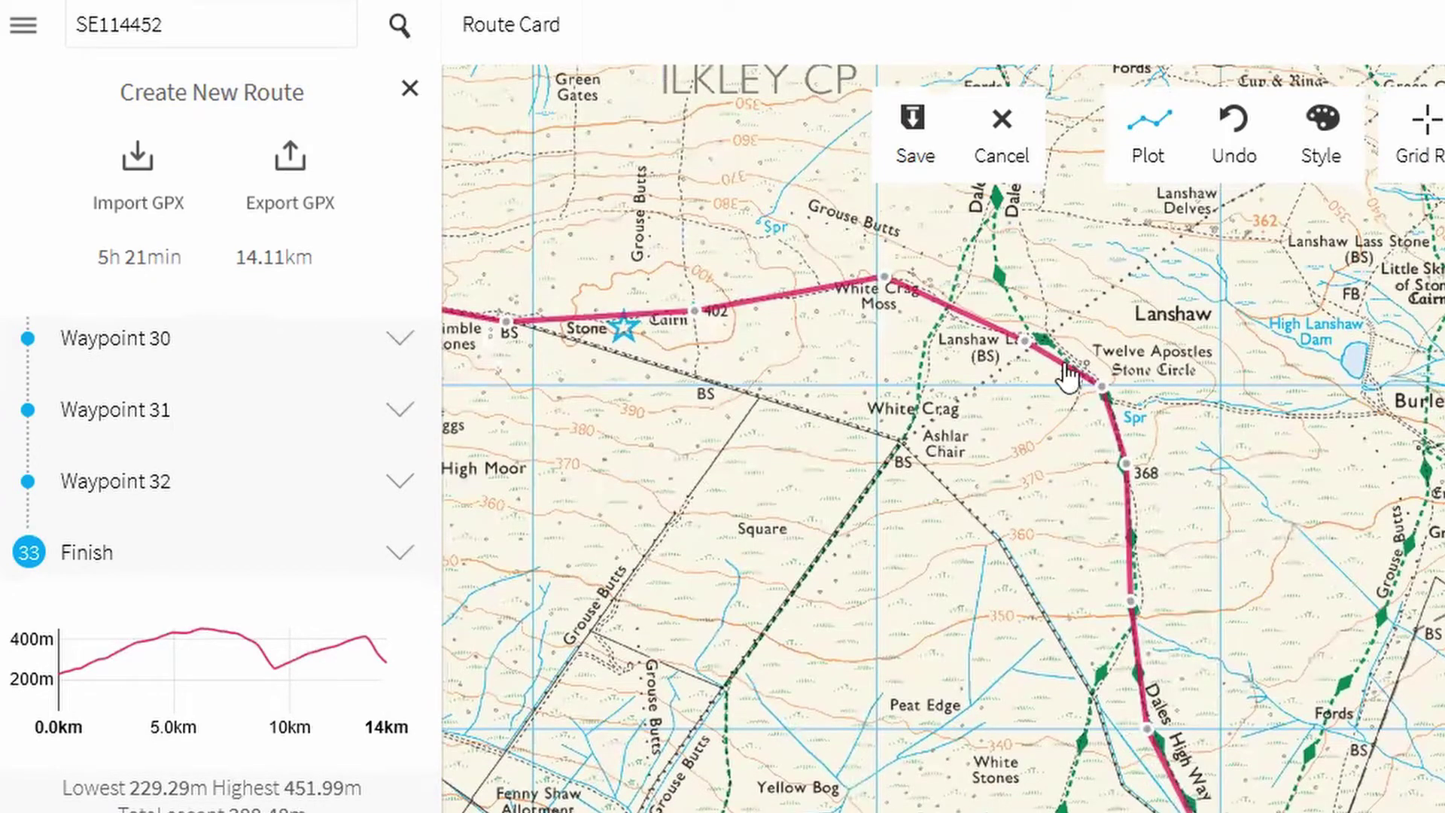
pyautogui.moveTo(1069, 374); pyautogui.dragTo(1092, 369)
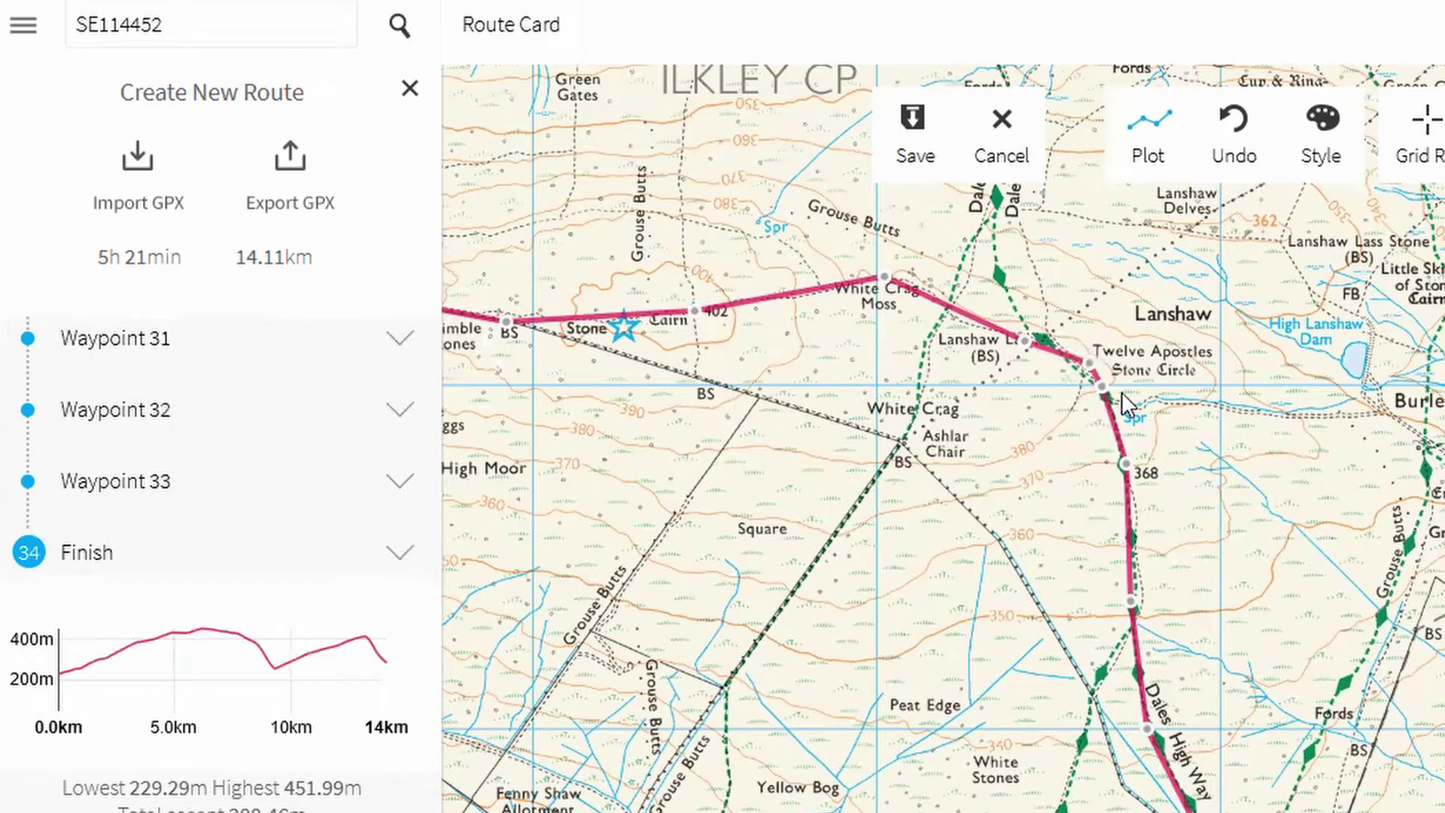
# Step: Locate and expand Waypoint 16 at Twelve Apostles in the sidebar waypoint list
pyautogui.scroll(7, 154, 510)
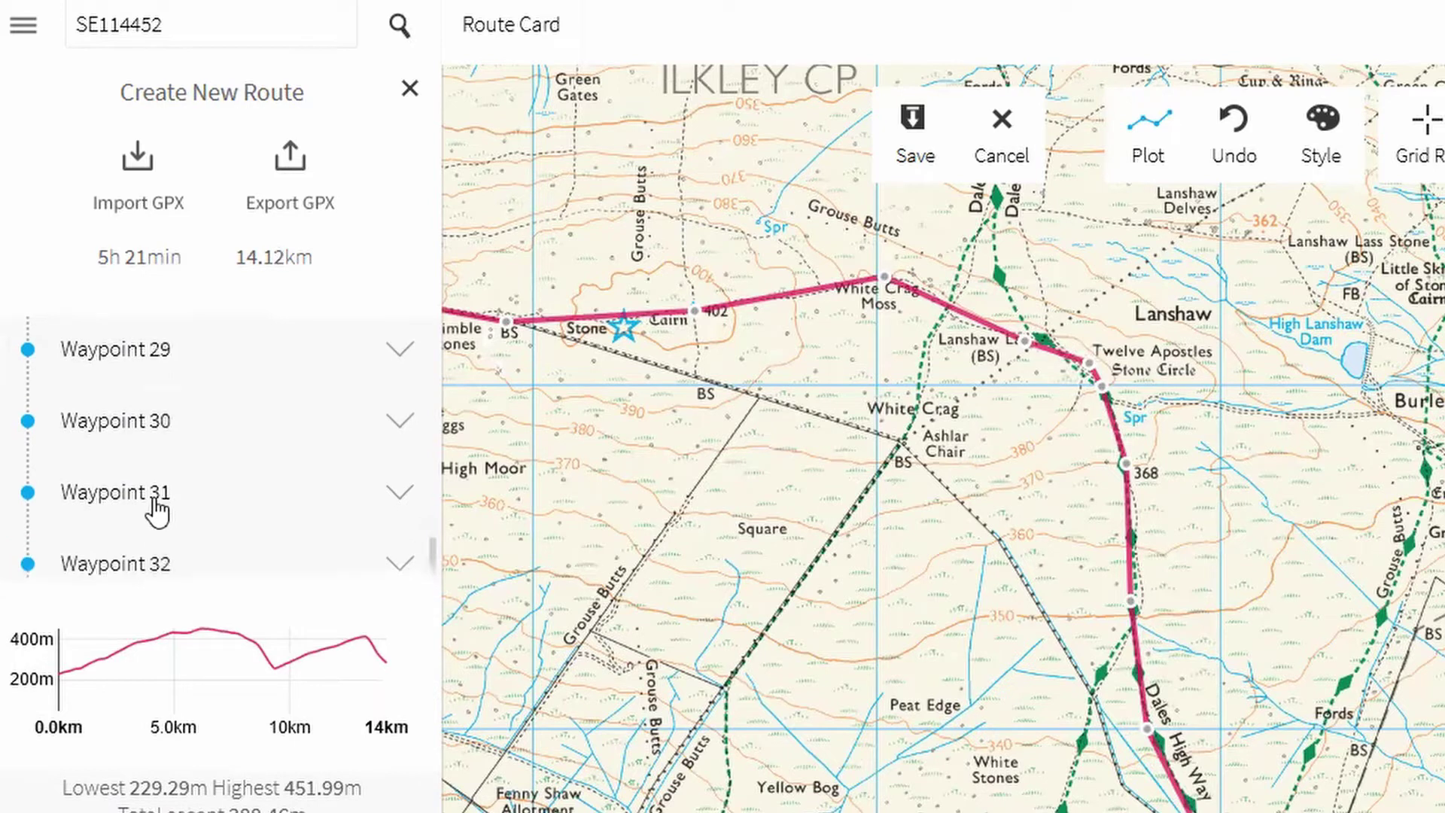
pyautogui.scroll(-7, 158, 509)
pyautogui.scroll(10, 158, 510)
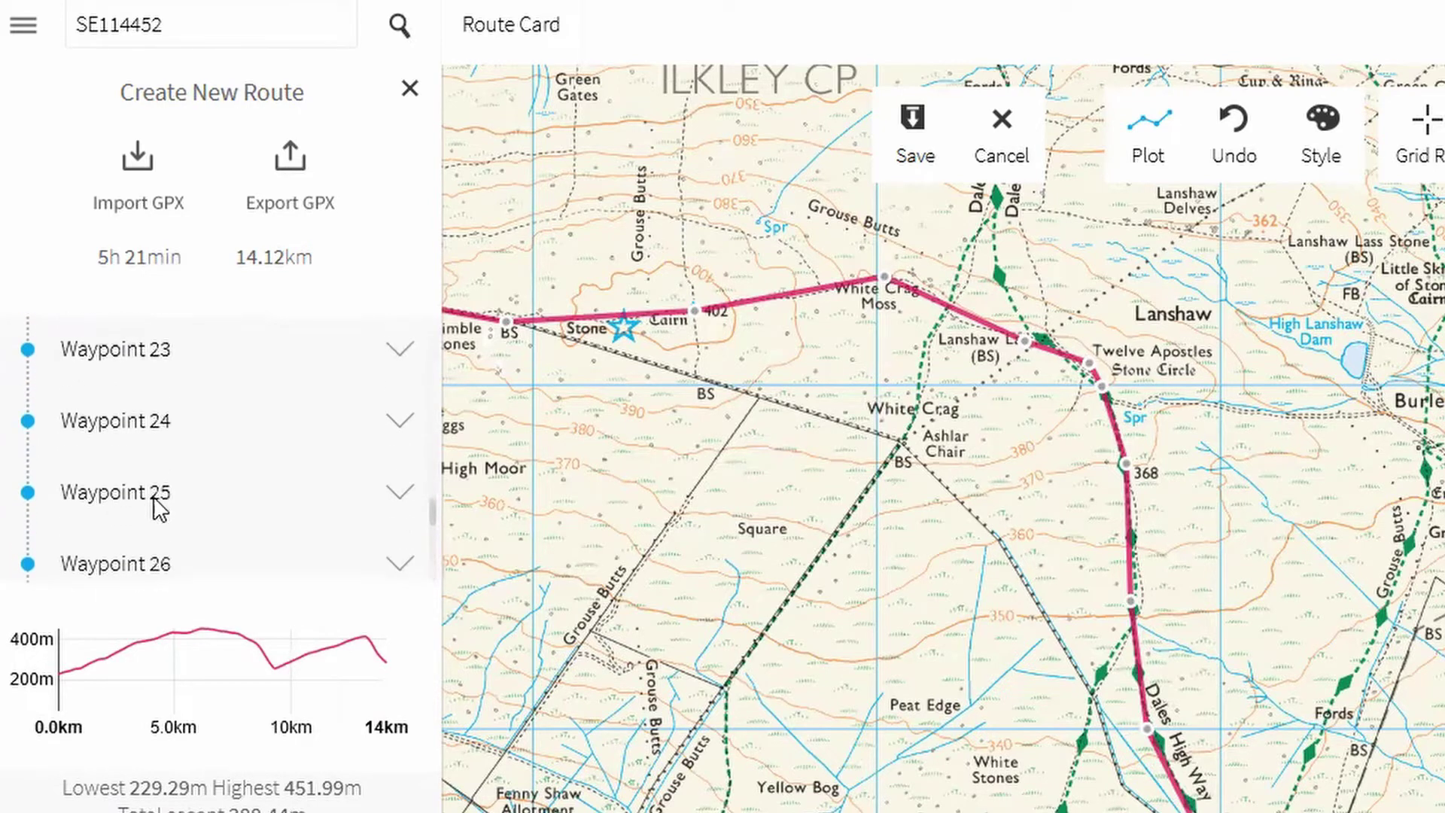
pyautogui.scroll(7, 154, 509)
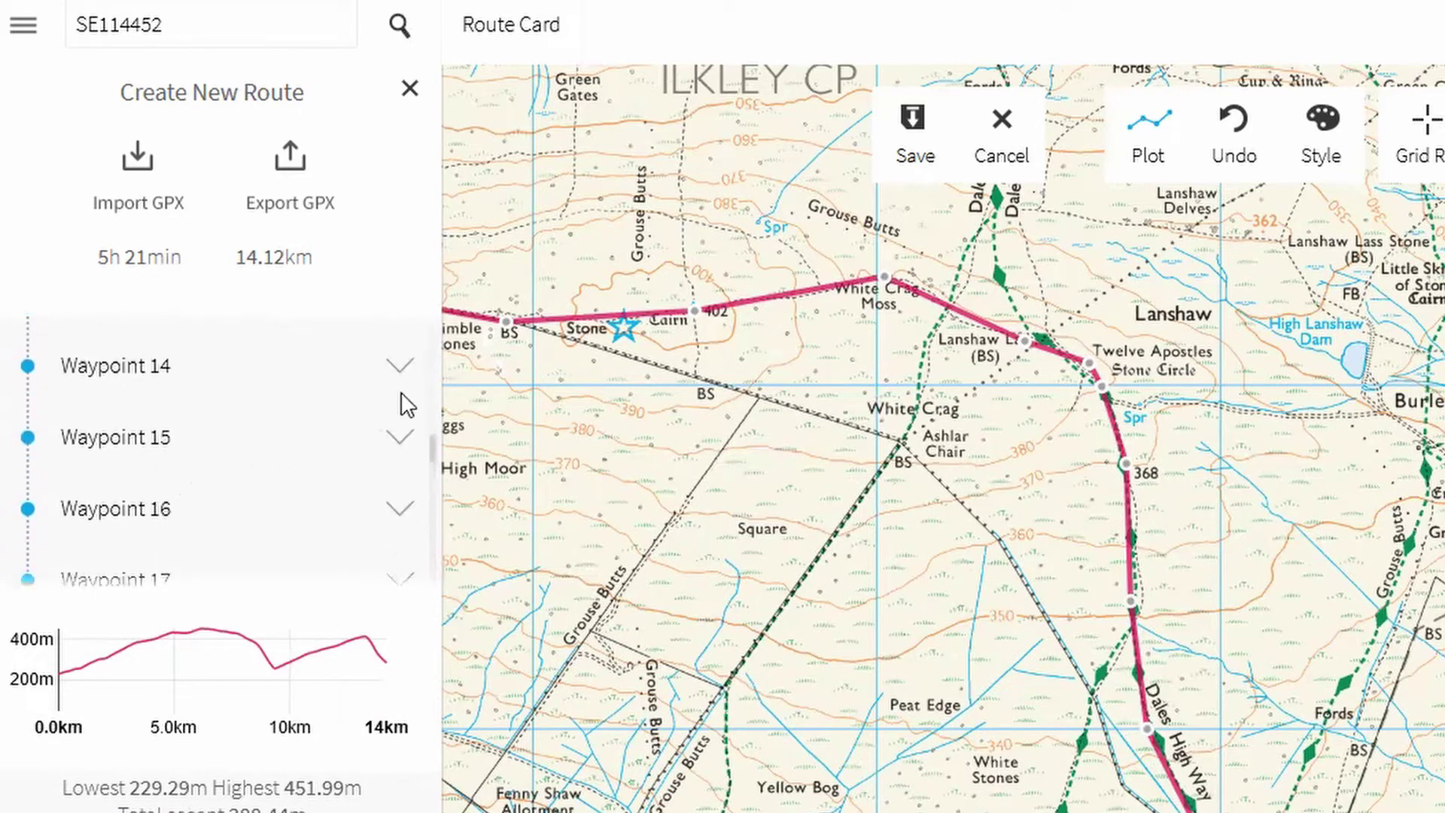
pyautogui.click(400, 368)
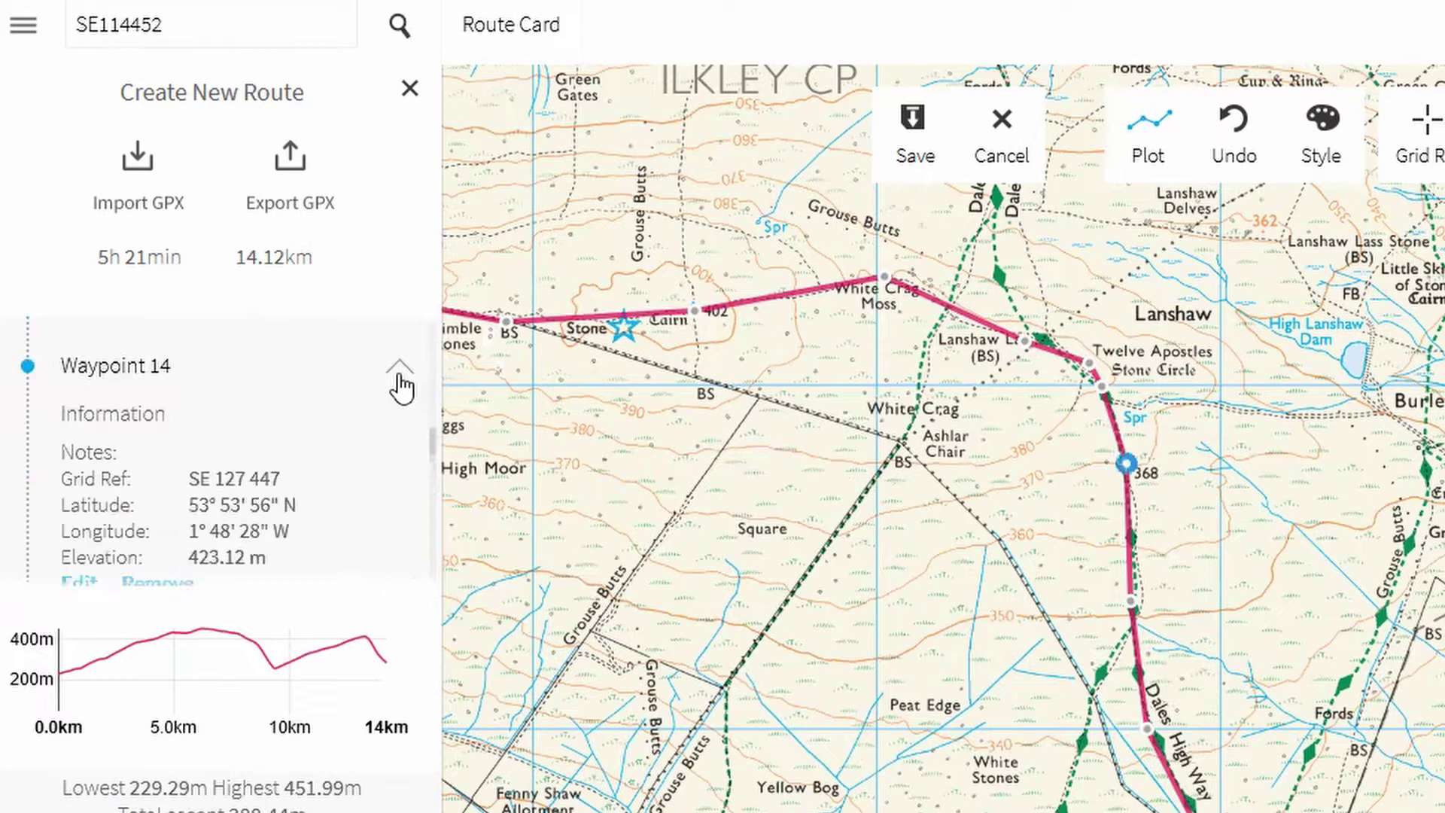
pyautogui.scroll(-2, 323, 407)
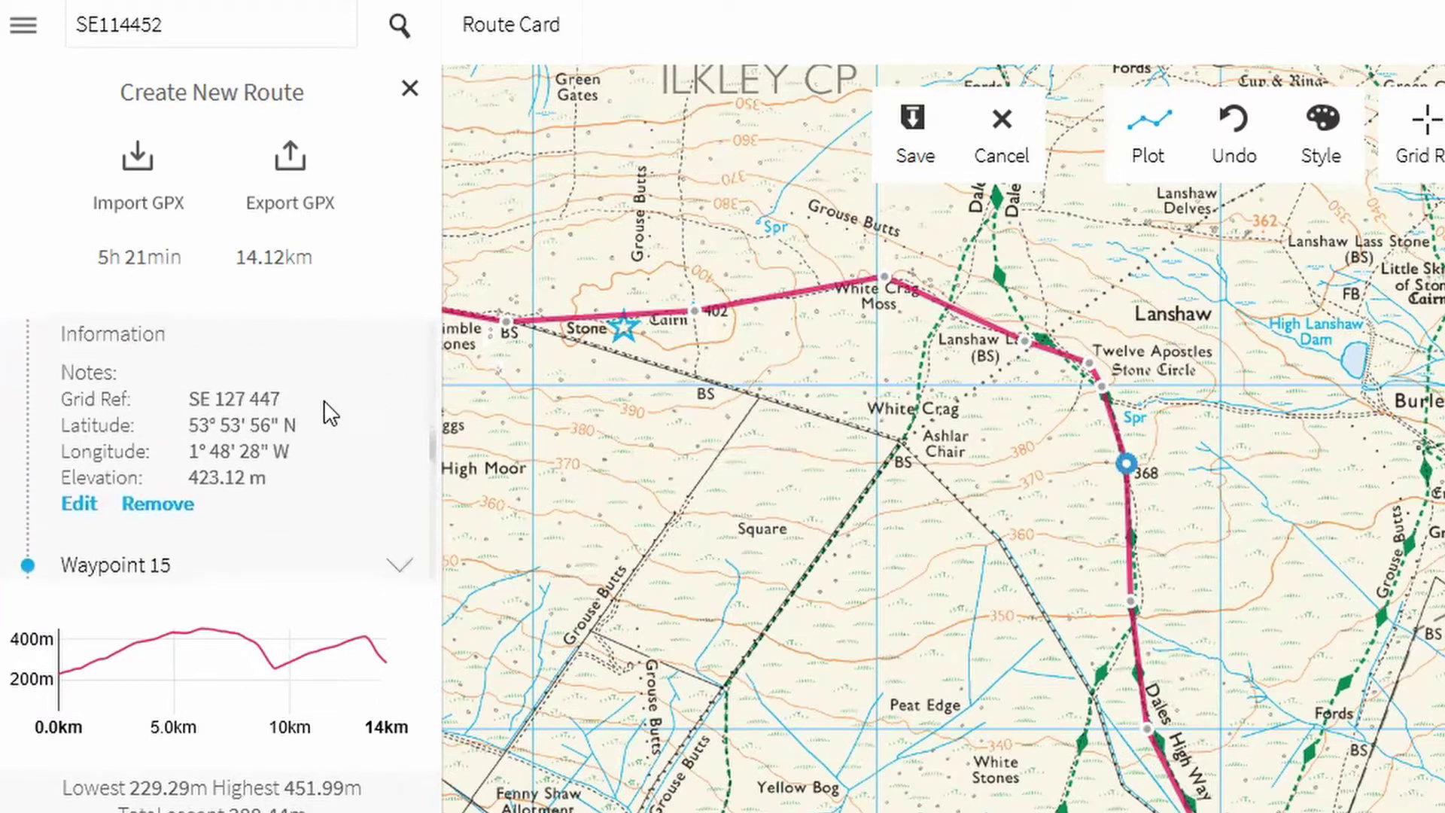
pyautogui.scroll(2, 324, 400)
pyautogui.click(401, 376)
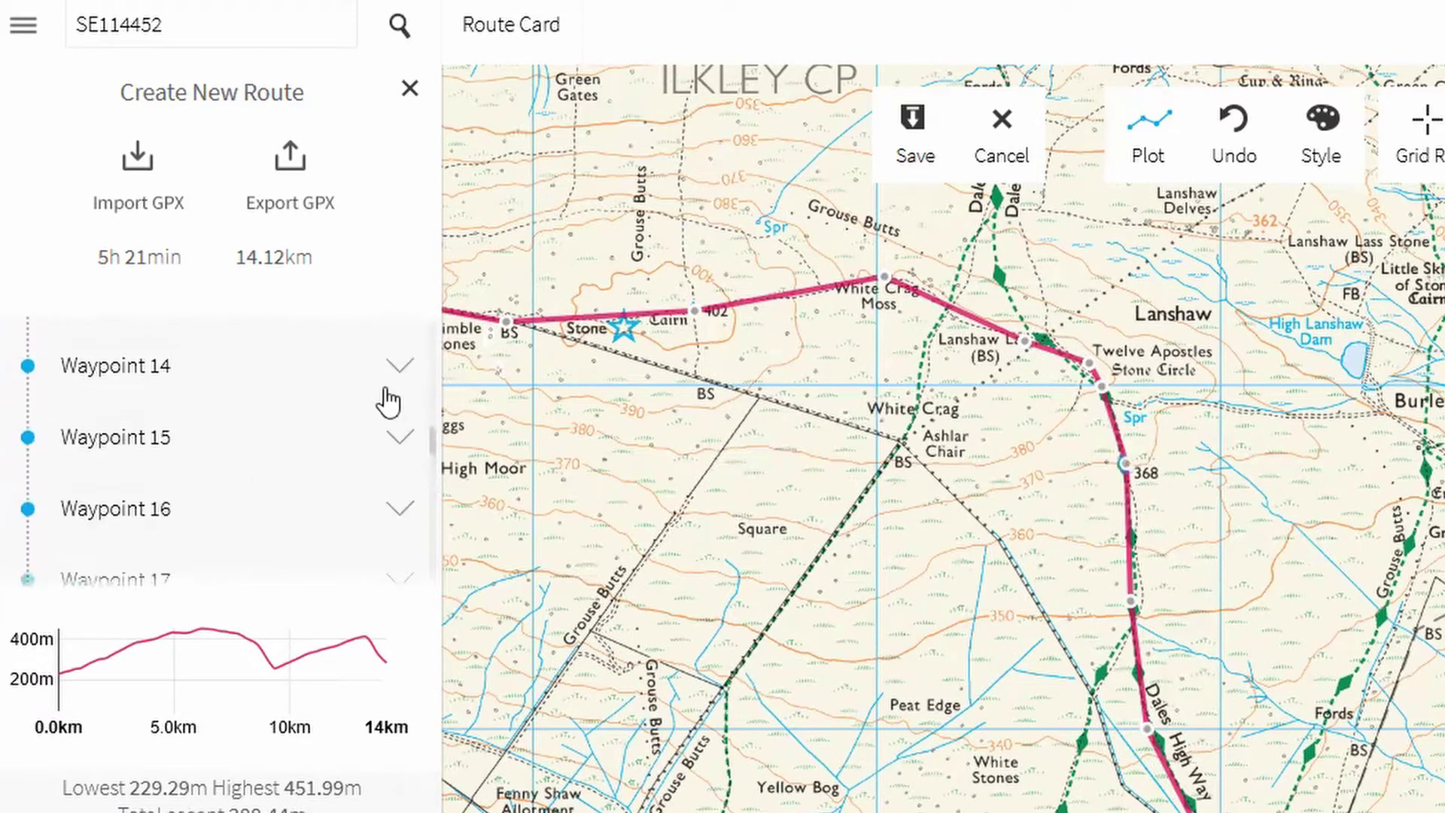
pyautogui.click(402, 514)
pyautogui.scroll(-2, 158, 557)
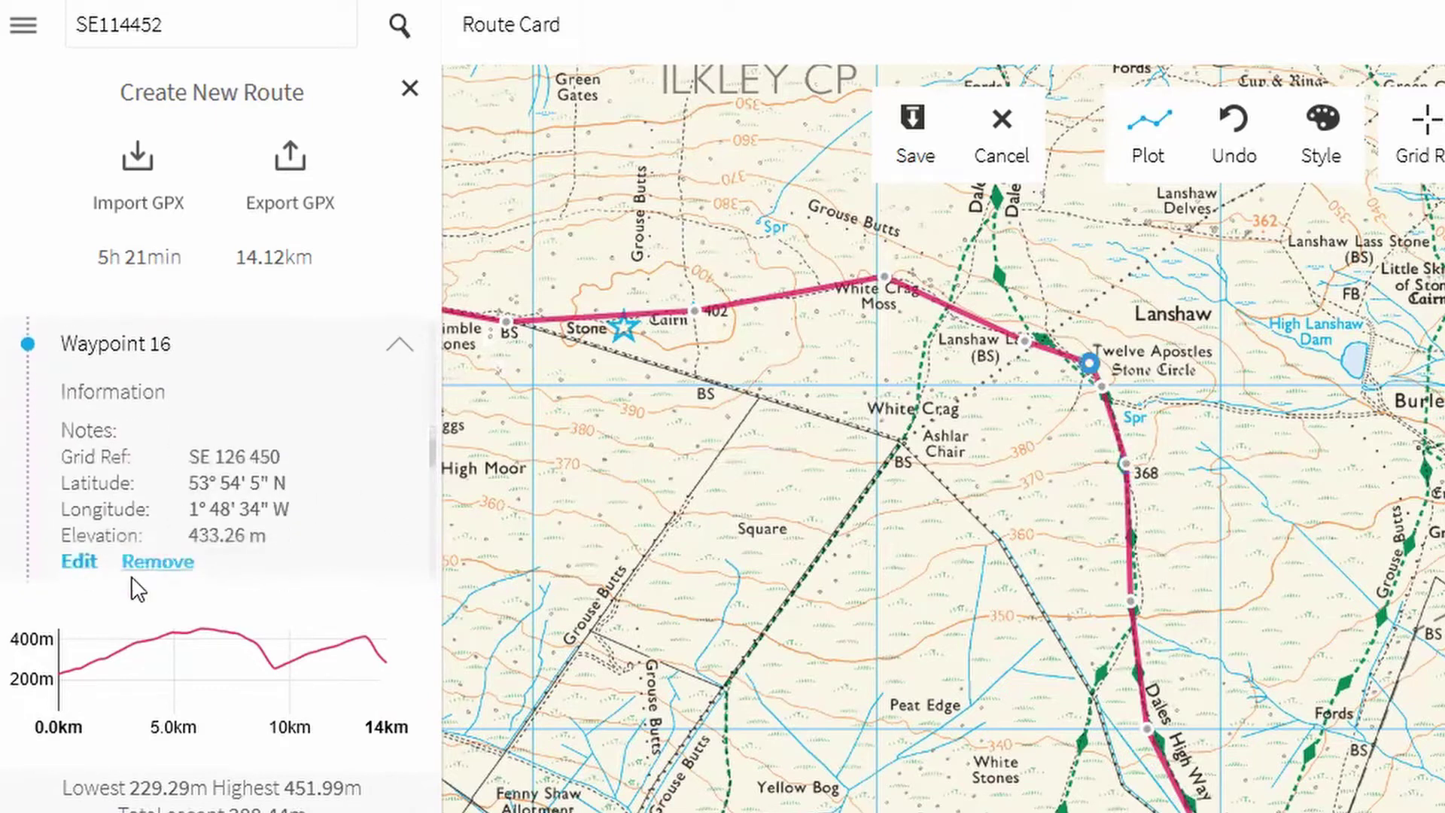
# Step: Title Waypoint 16 'Stone Circle' with description '2' and save it
pyautogui.click(85, 561)
pyautogui.click(934, 147)
pyautogui.write('S')
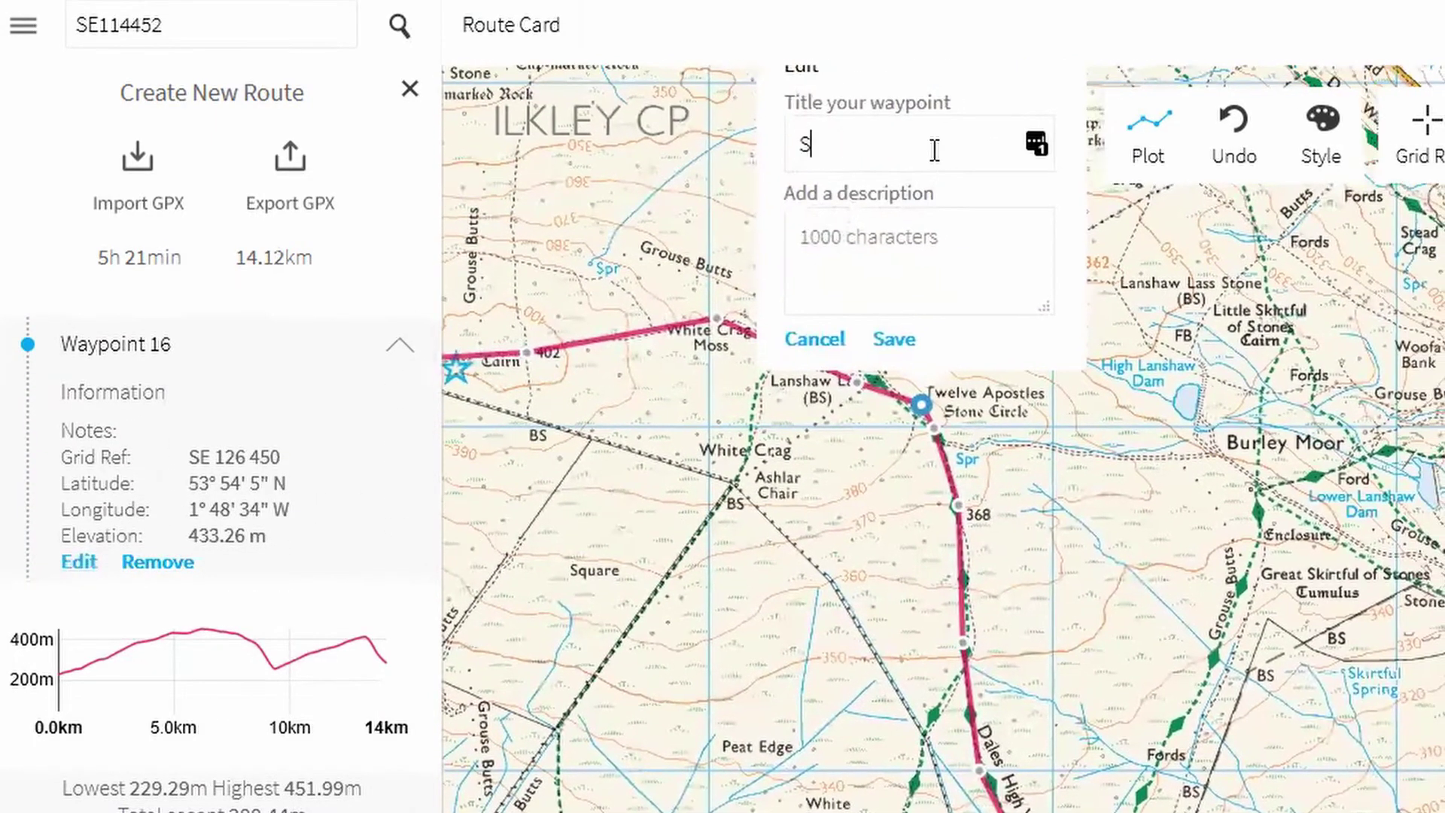
pyautogui.write('tone Cier')
pyautogui.write('rcle')
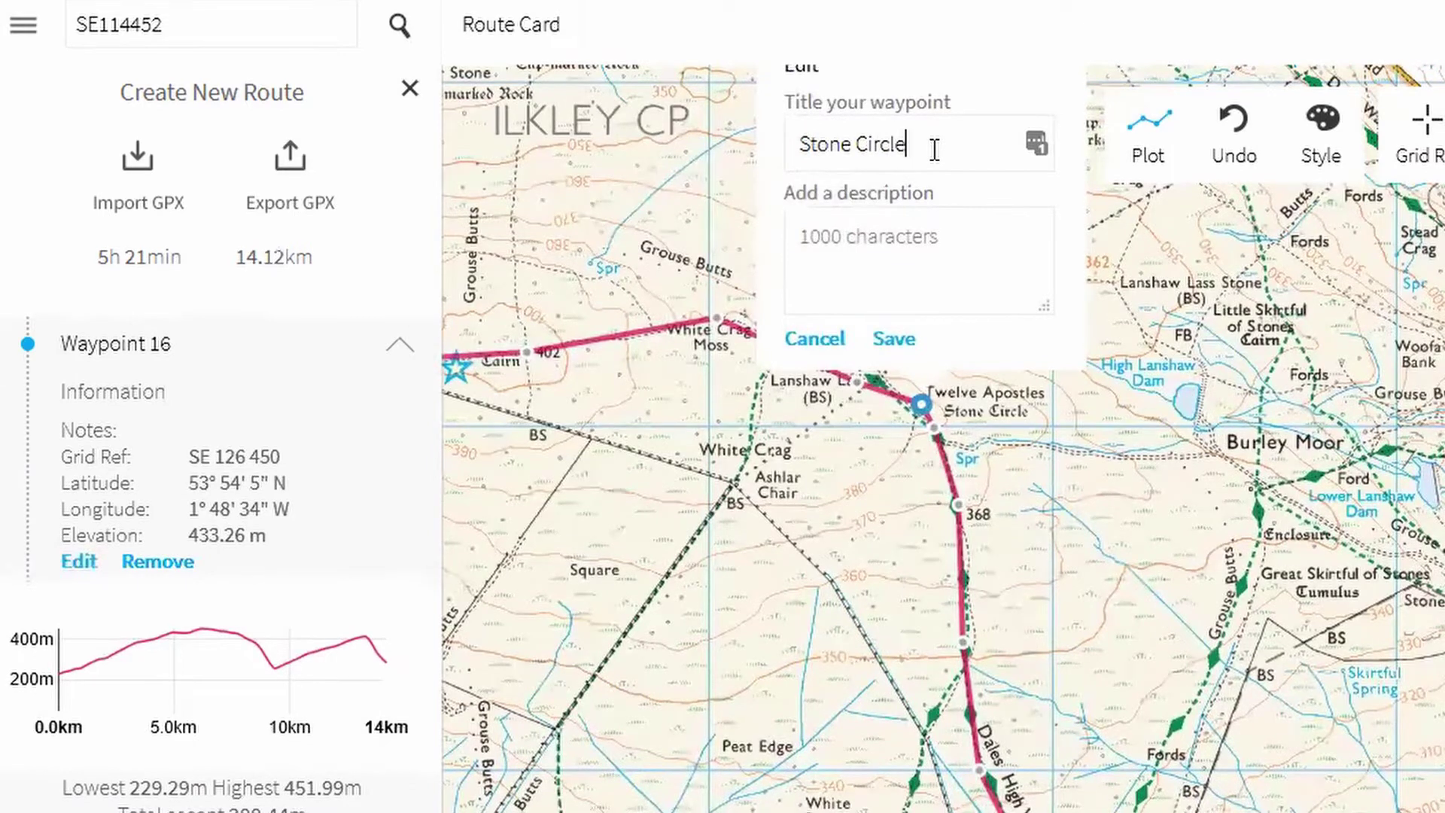
pyautogui.click(901, 246)
pyautogui.write('2')
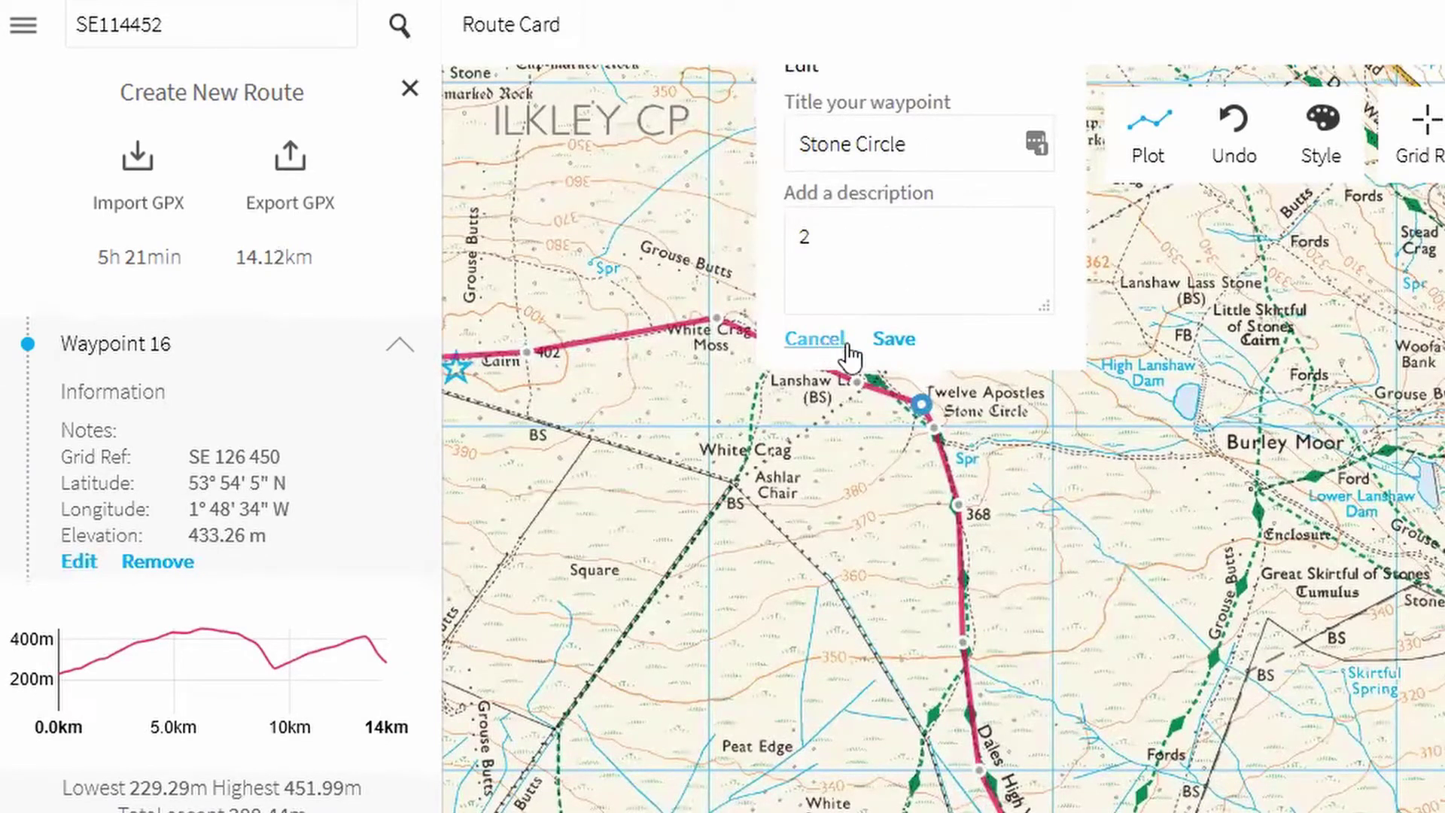
pyautogui.click(889, 338)
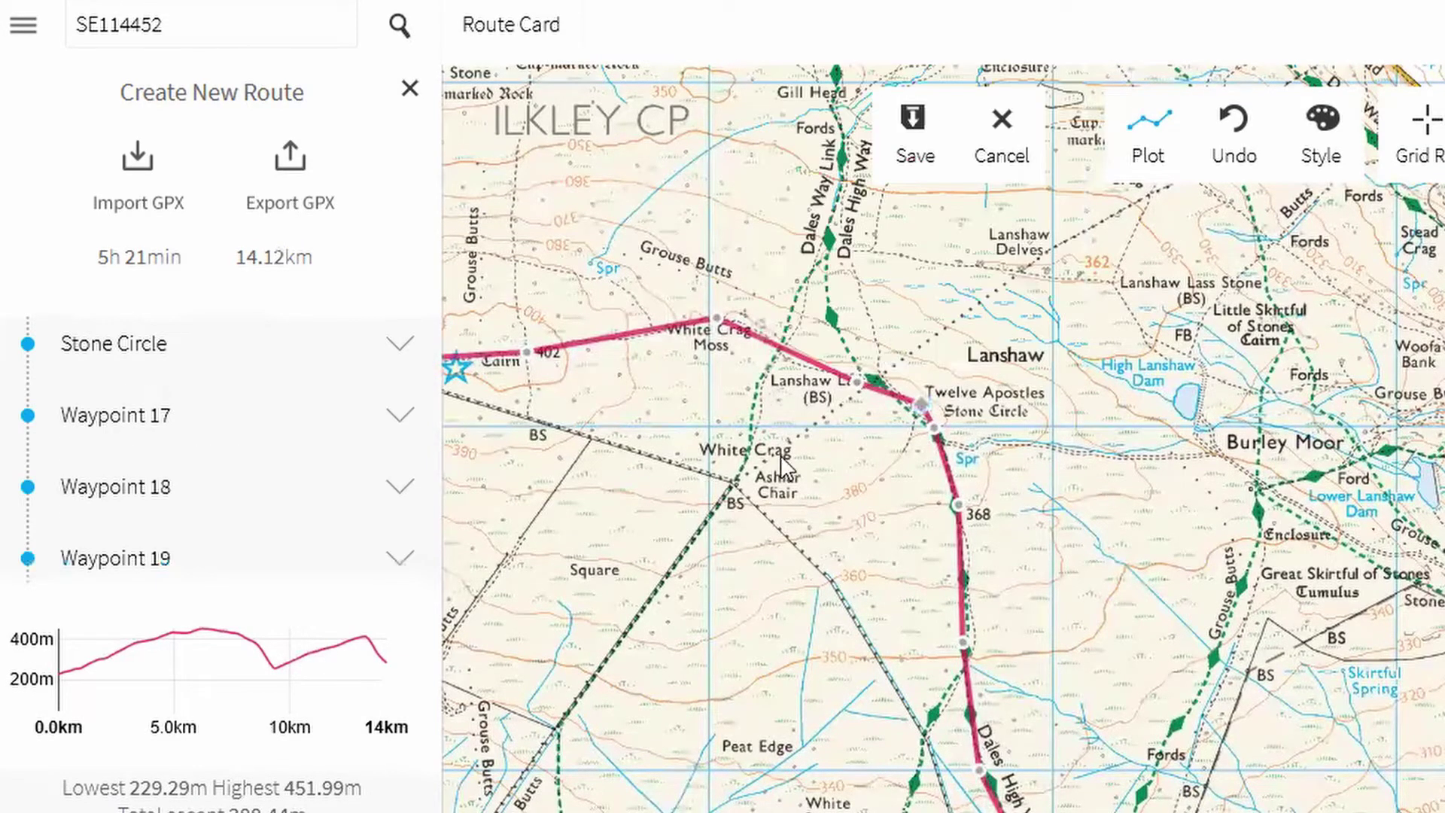
# Step: Title waypoint 21 at SE 101 453 'Mast' and save
pyautogui.moveTo(742, 512); pyautogui.dragTo(1430, 479)
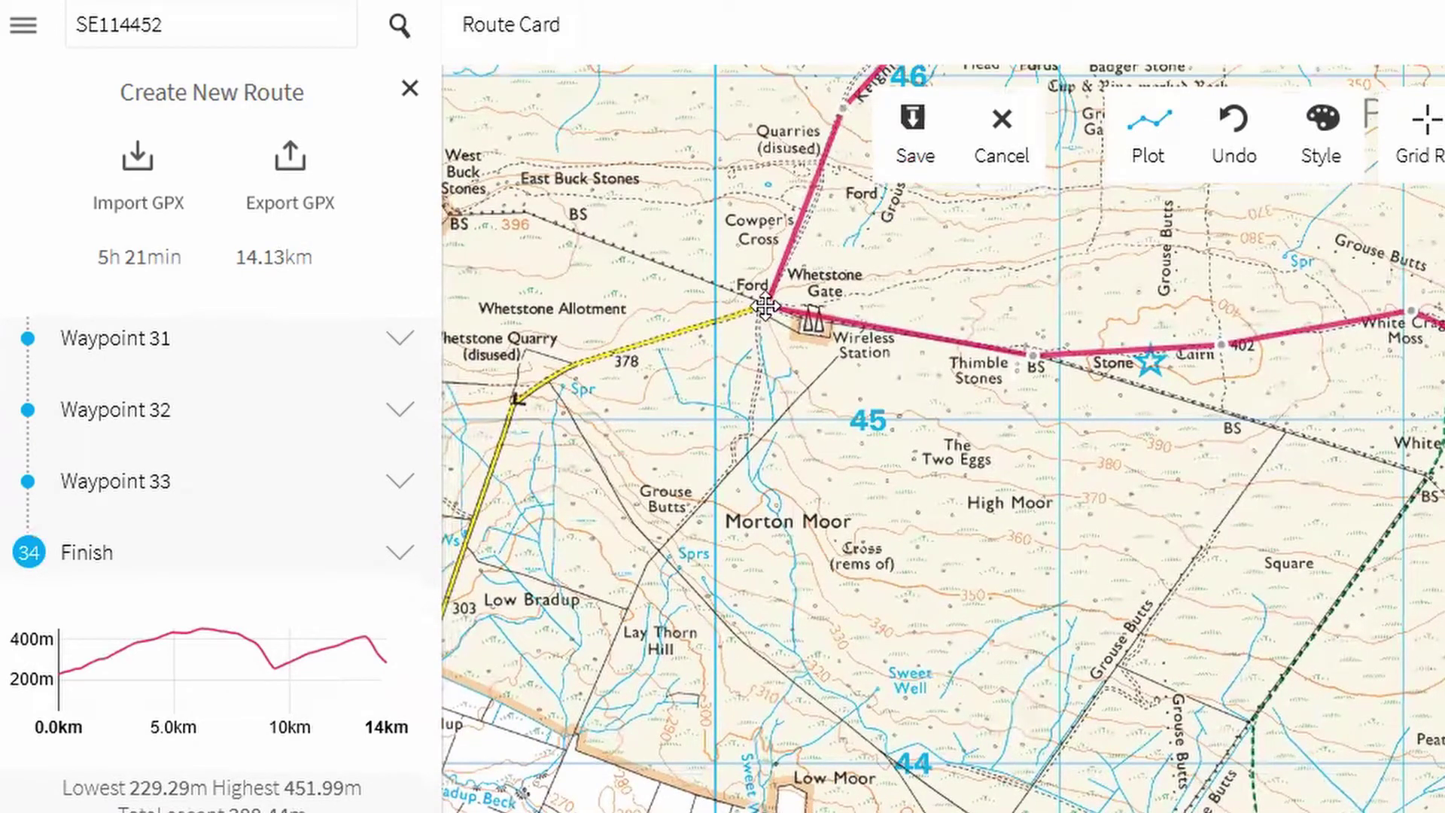
pyautogui.scroll(10, 374, 471)
pyautogui.scroll(-2, 339, 441)
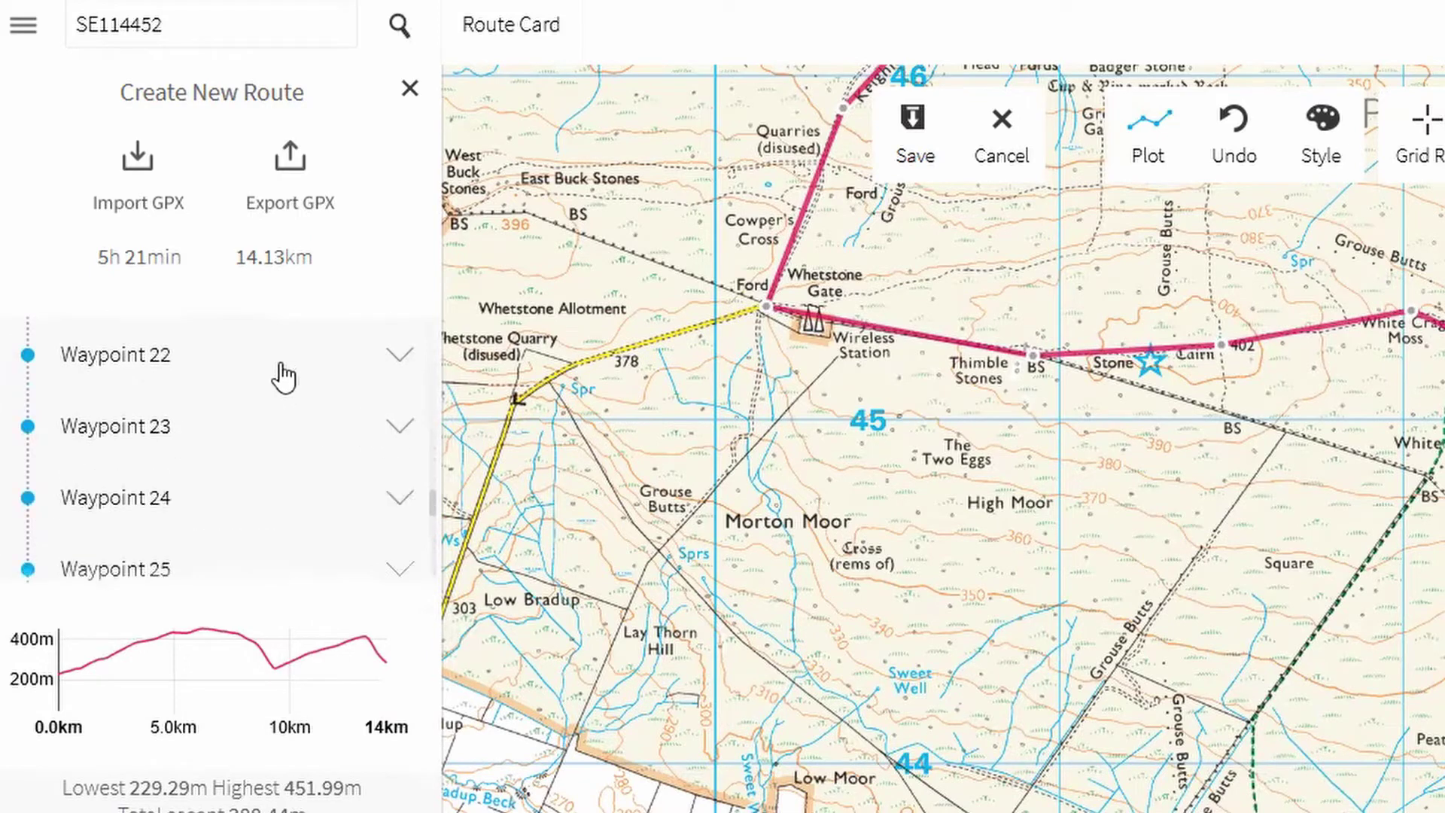
pyautogui.scroll(2, 284, 372)
pyautogui.click(393, 376)
pyautogui.click(394, 377)
pyautogui.click(225, 444)
pyautogui.scroll(-2, 77, 512)
pyautogui.click(77, 501)
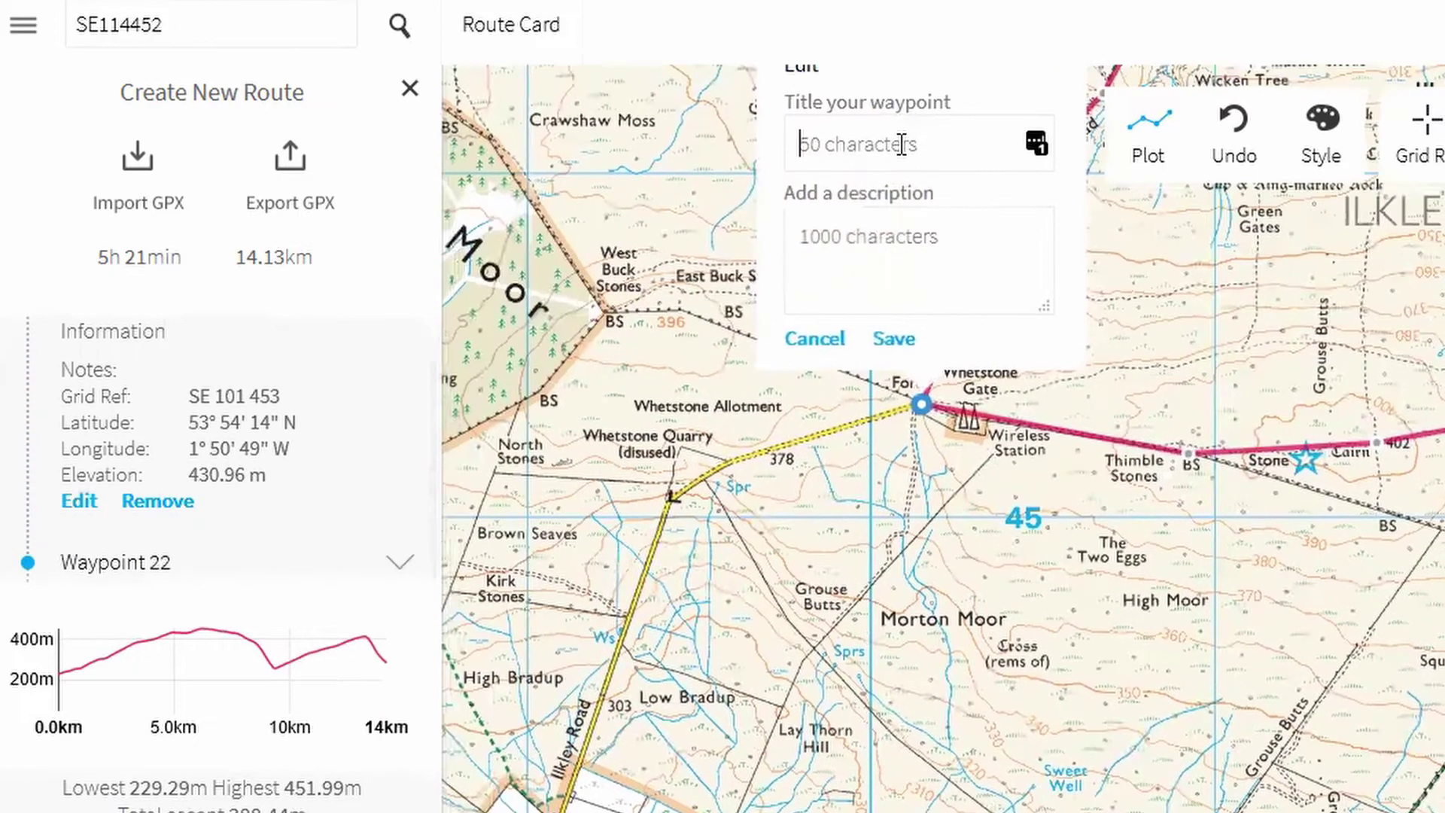
pyautogui.write('Mast')
pyautogui.click(894, 338)
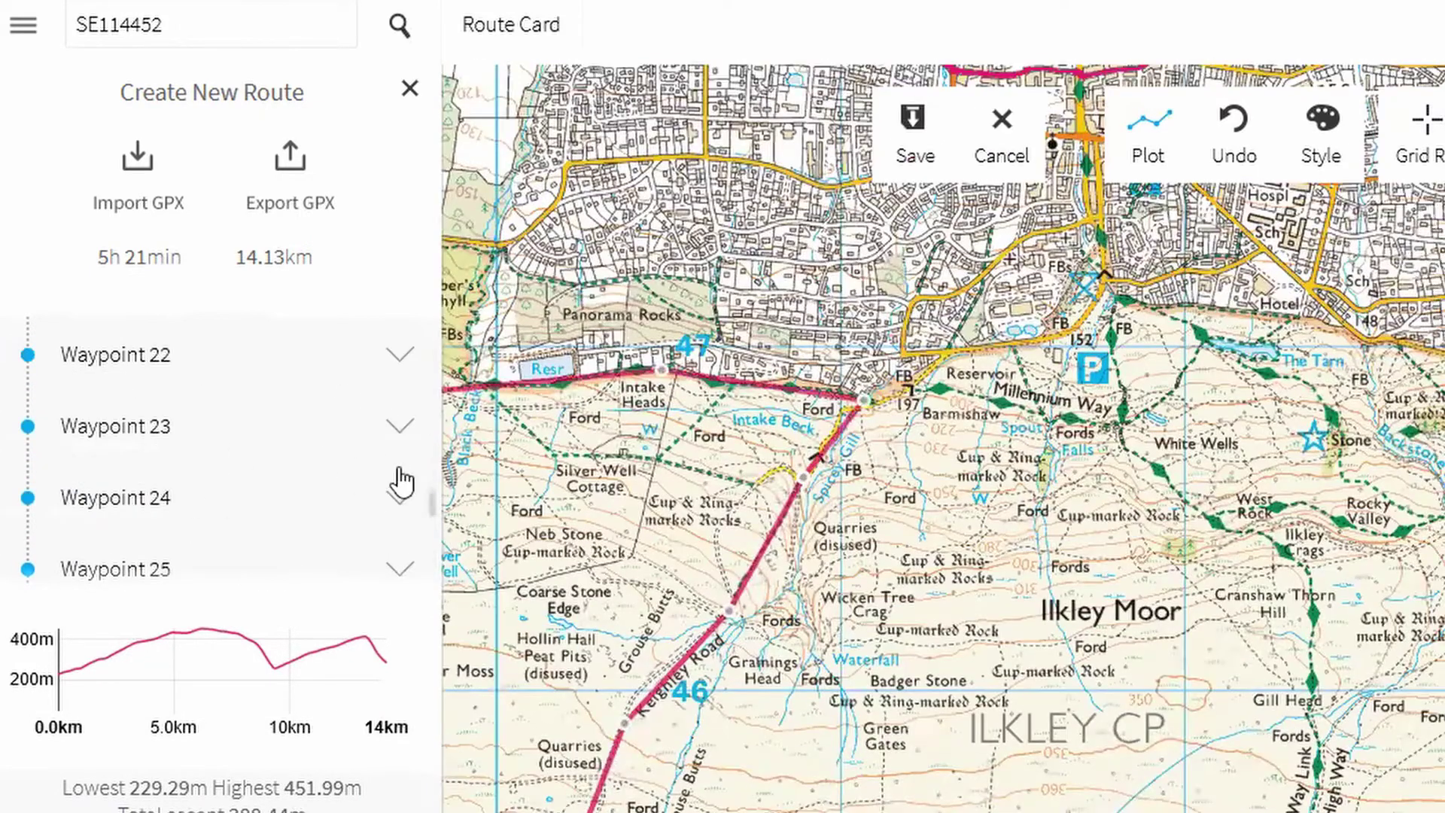
# Step: Title waypoint 25 at SE 110 468 'Road' and save
pyautogui.scroll(-2, 403, 476)
pyautogui.scroll(-2, 404, 459)
pyautogui.click(207, 451)
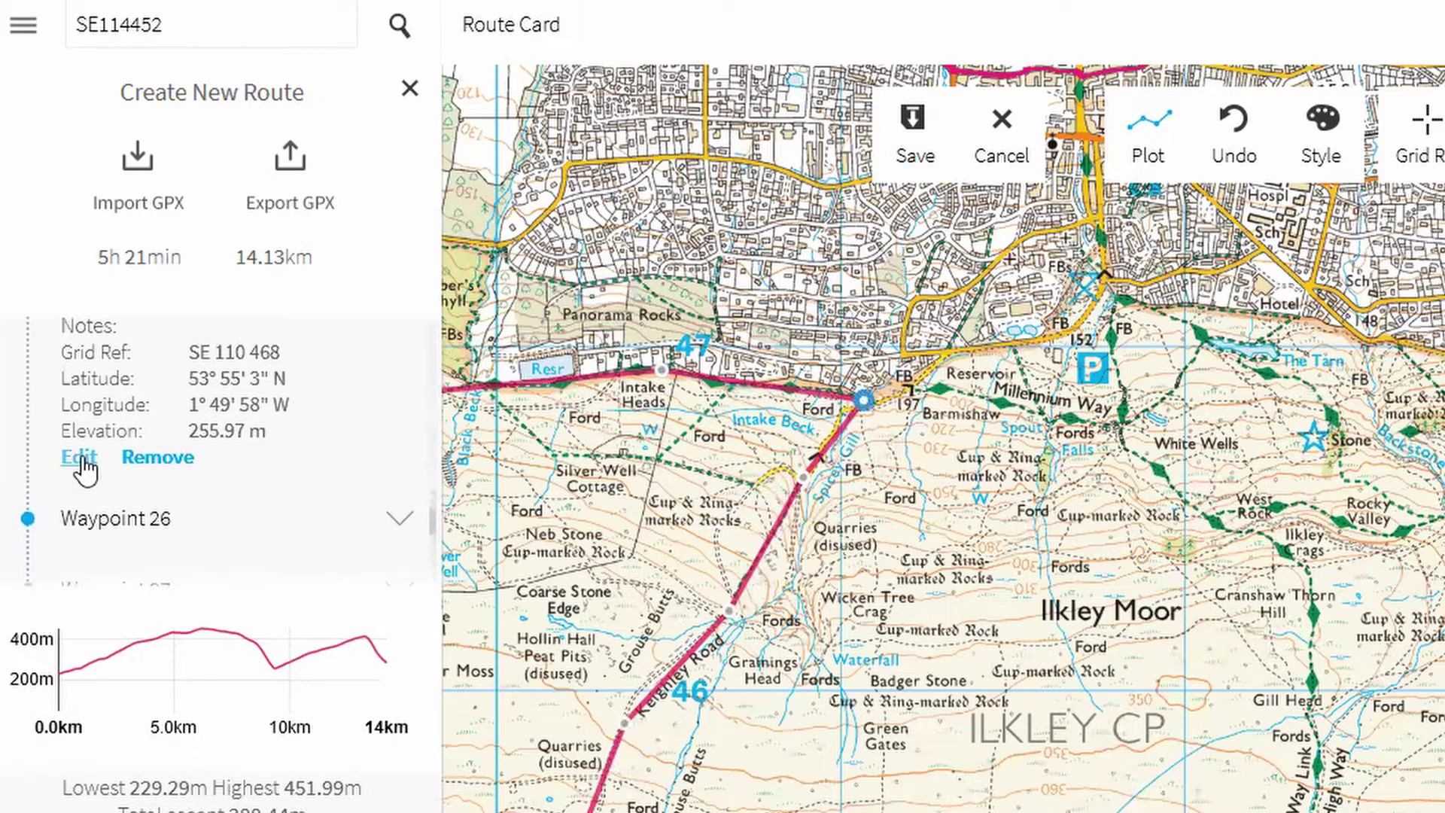
pyautogui.click(79, 457)
pyautogui.write('Road')
pyautogui.click(906, 255)
pyautogui.click(894, 338)
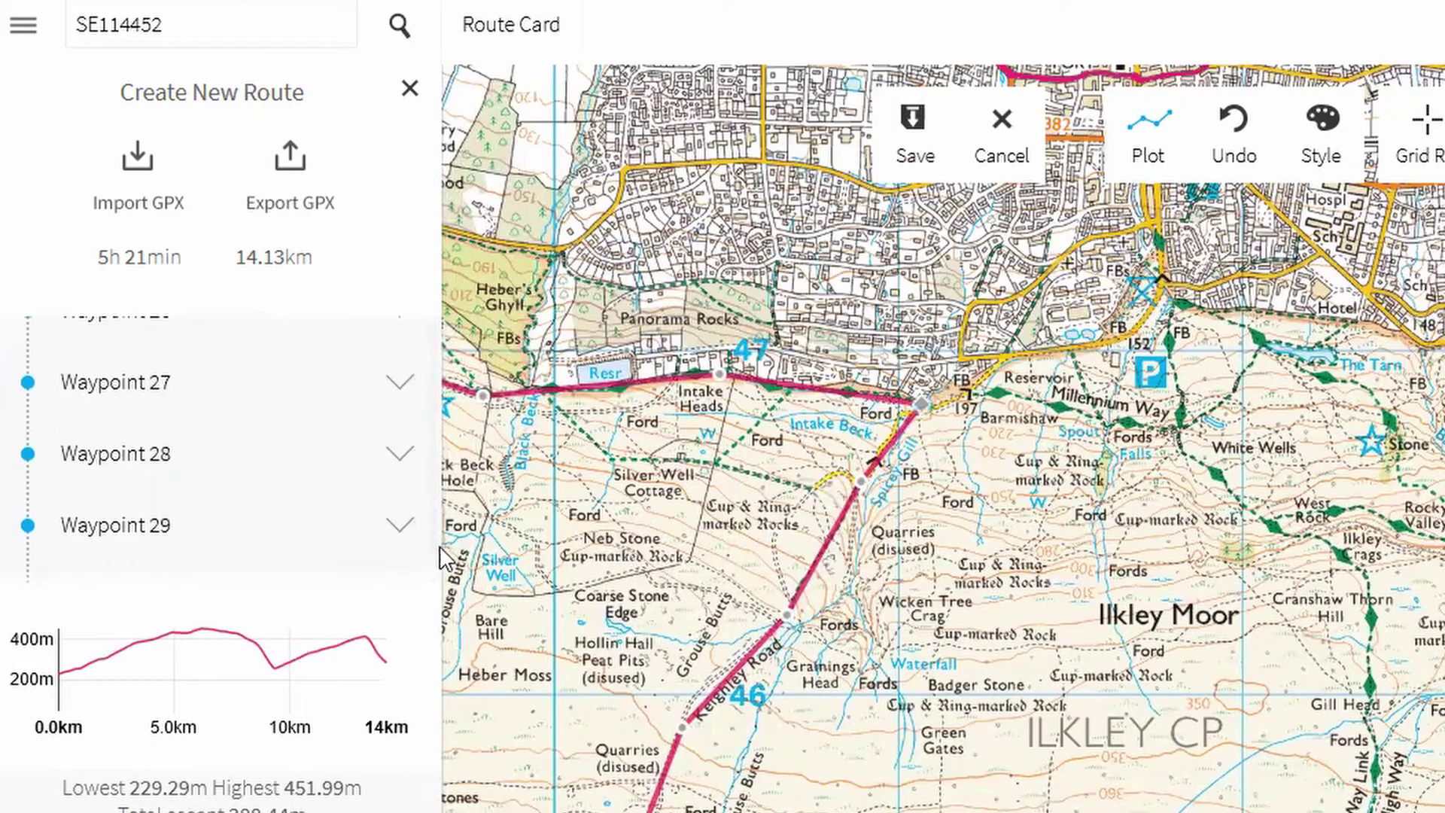
pyautogui.scroll(-3, 440, 545)
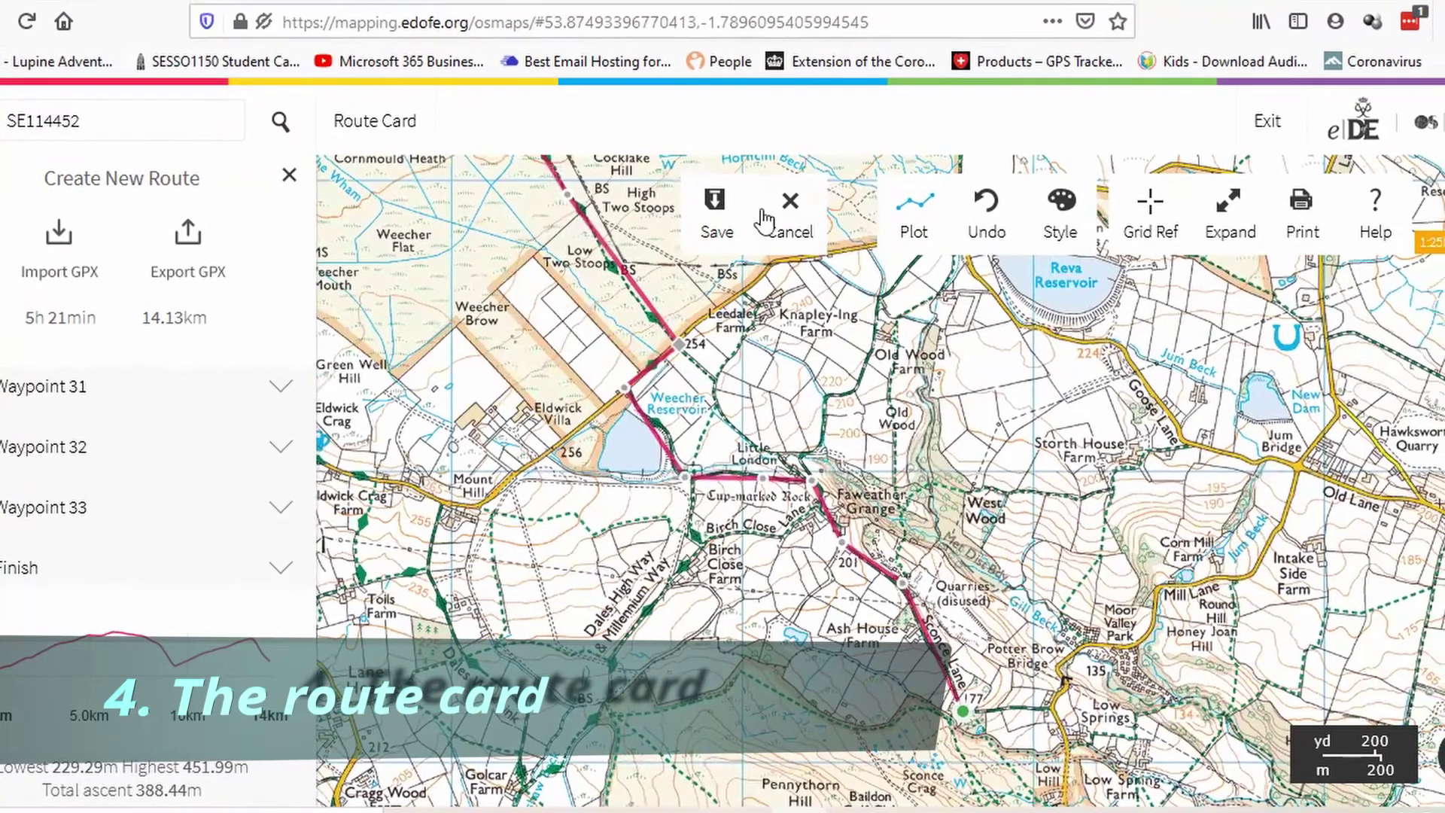
# Step: Set the route card's setting-out hour to 10 and scroll through the Route breakdown timings
pyautogui.click(387, 122)
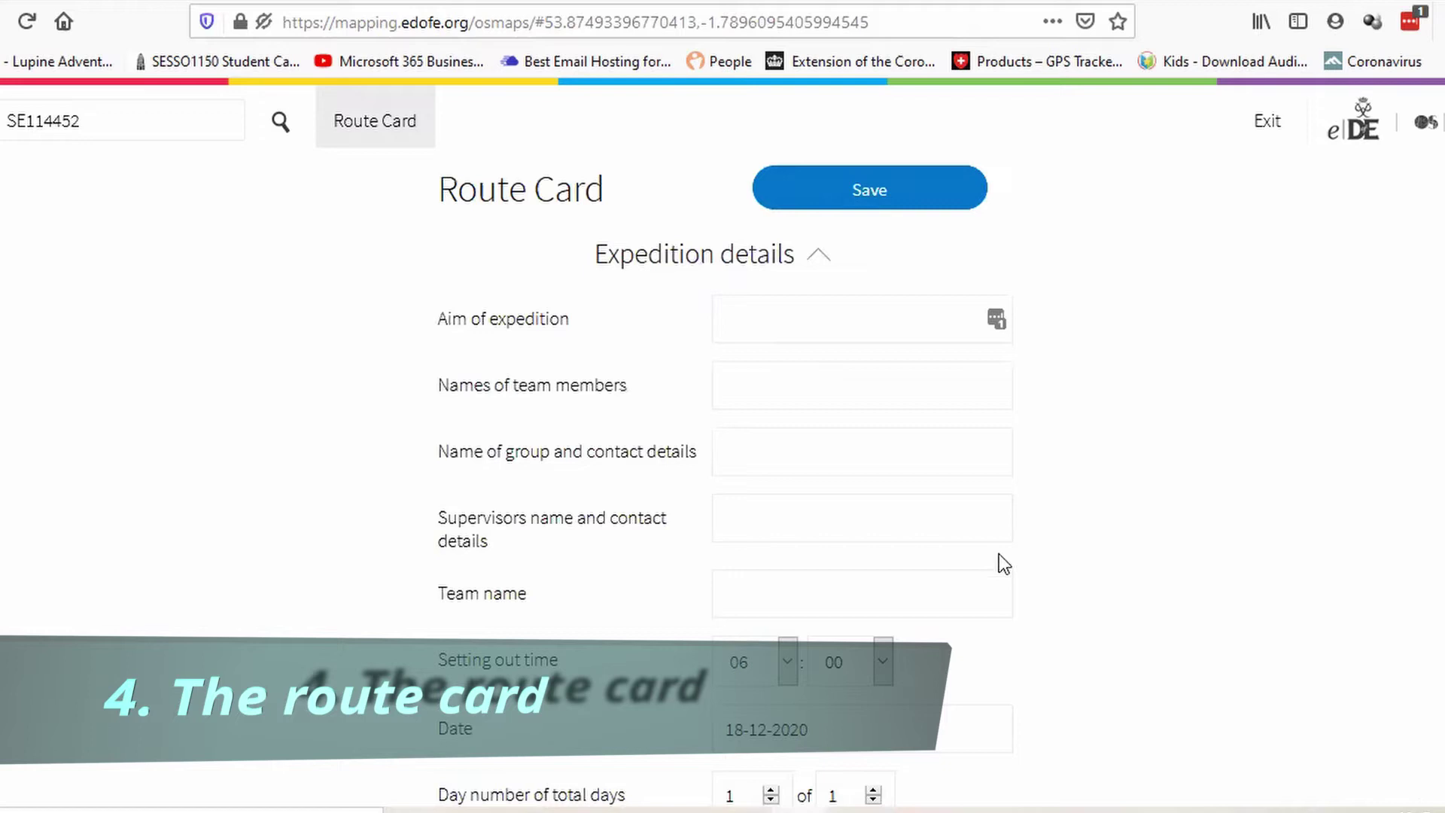
pyautogui.click(794, 666)
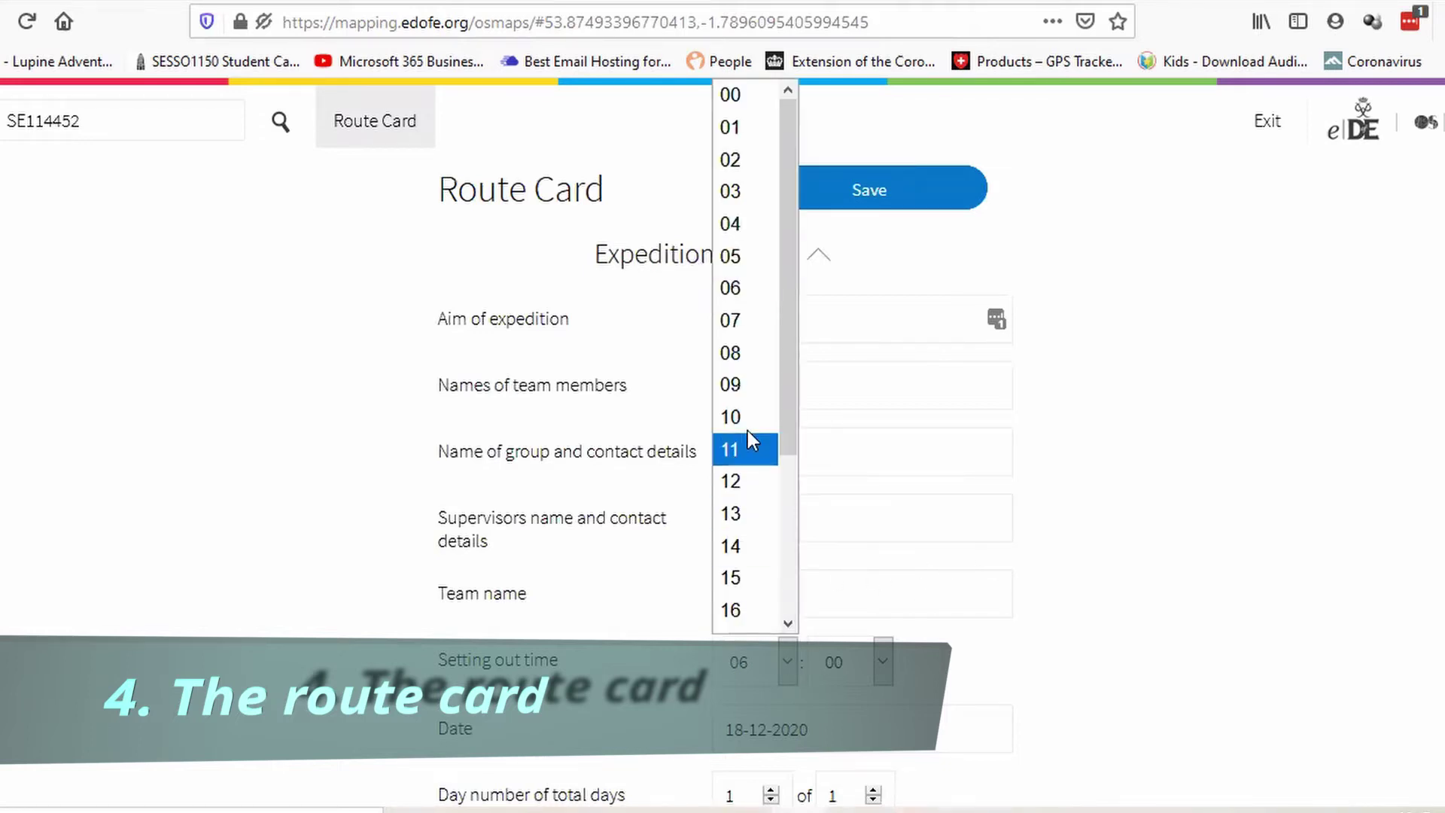
pyautogui.press('Escape')
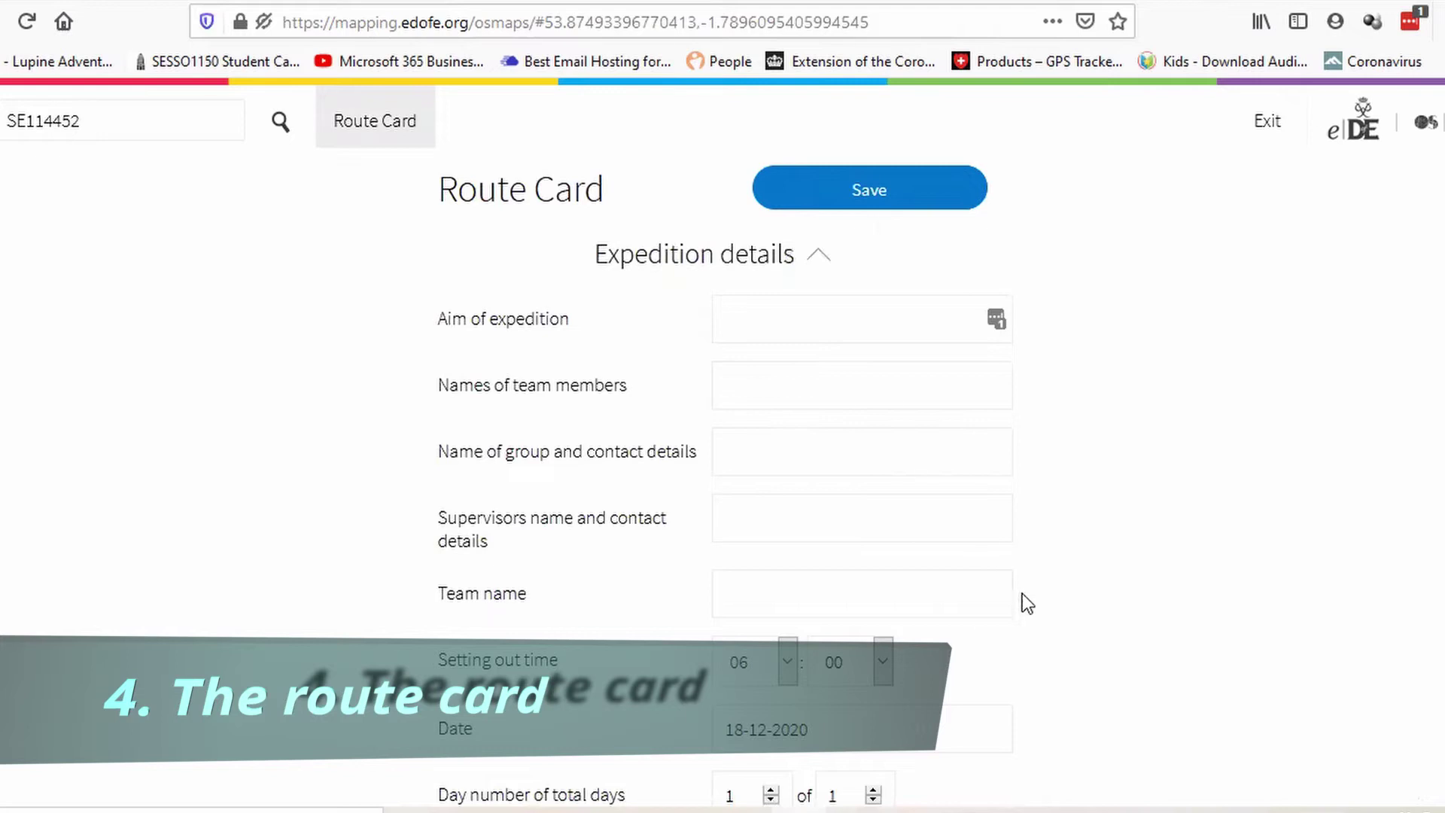
pyautogui.scroll(-5, 1022, 593)
pyautogui.press('1')
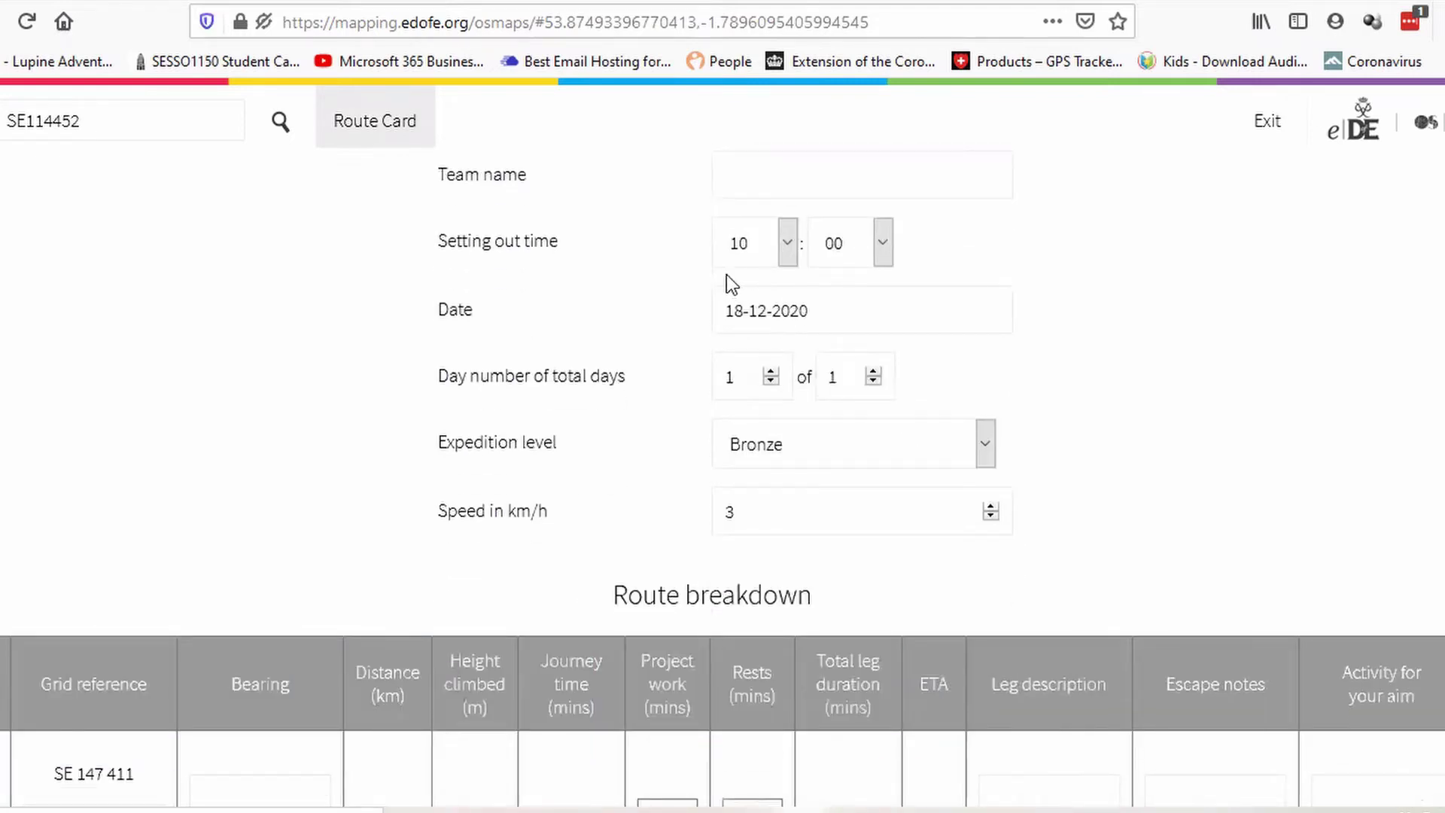
pyautogui.scroll(-6, 1195, 419)
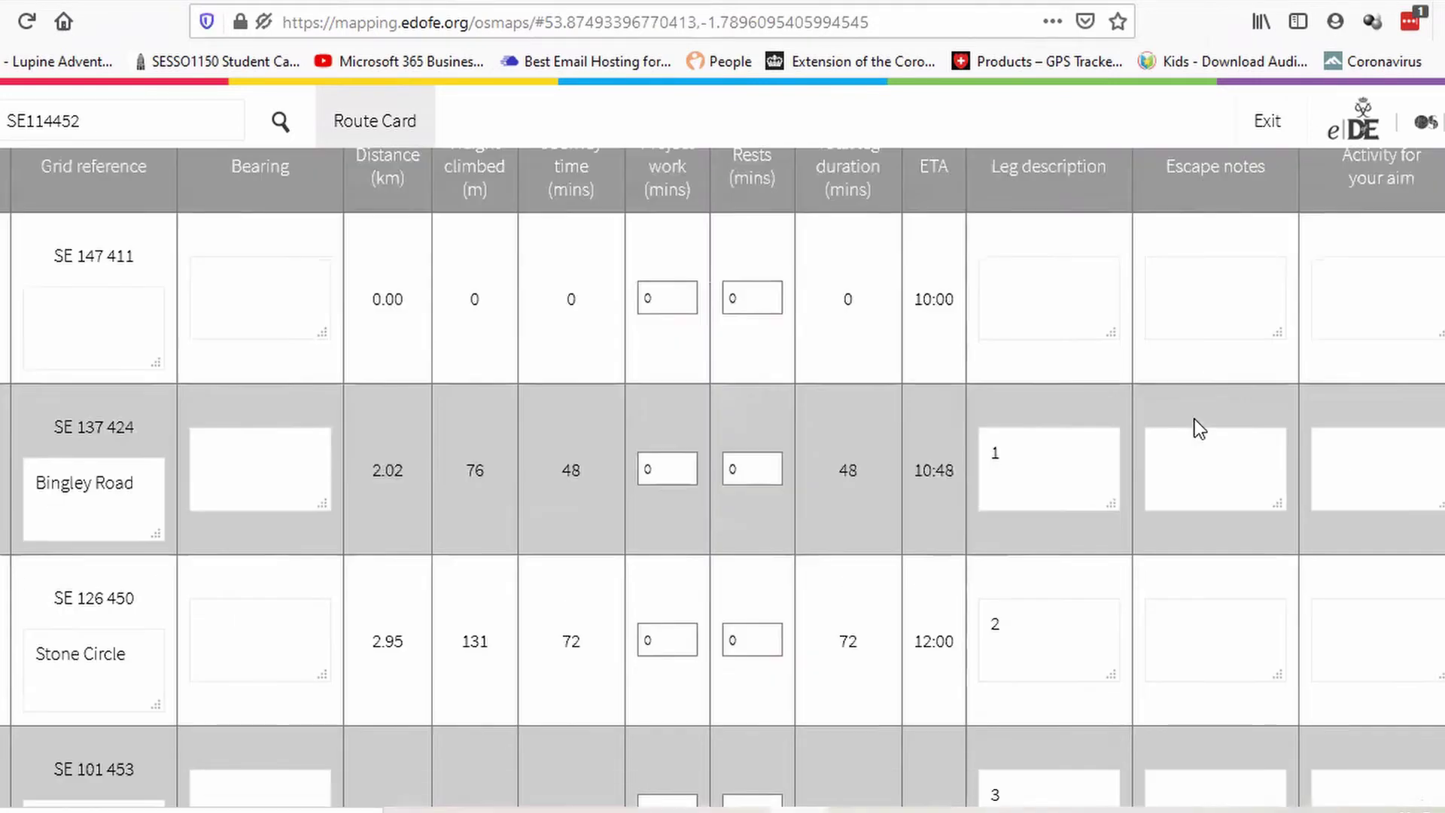
pyautogui.scroll(-1, 1199, 427)
pyautogui.scroll(-7, 1196, 418)
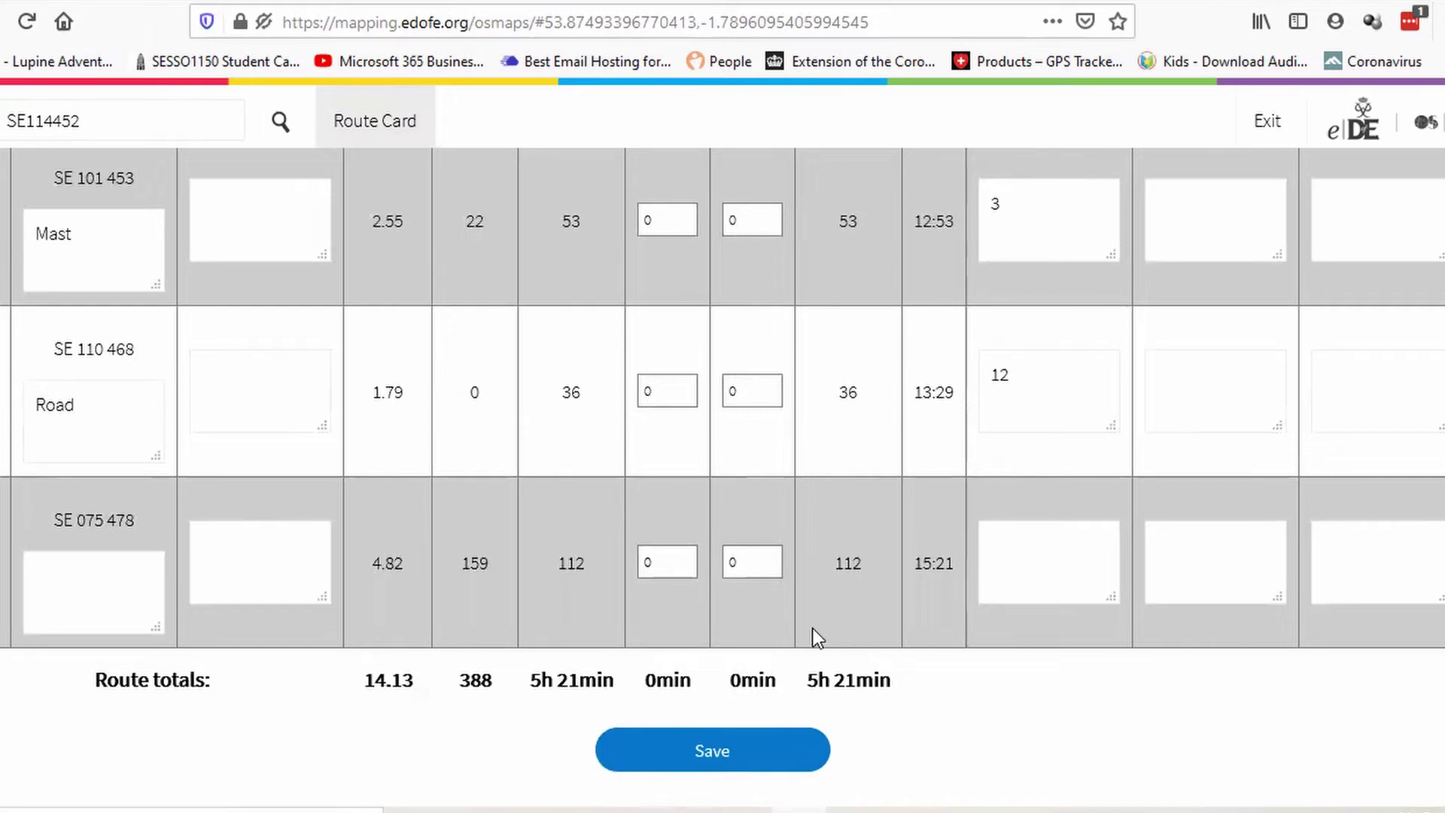
pyautogui.scroll(2, 812, 655)
pyautogui.scroll(6, 811, 658)
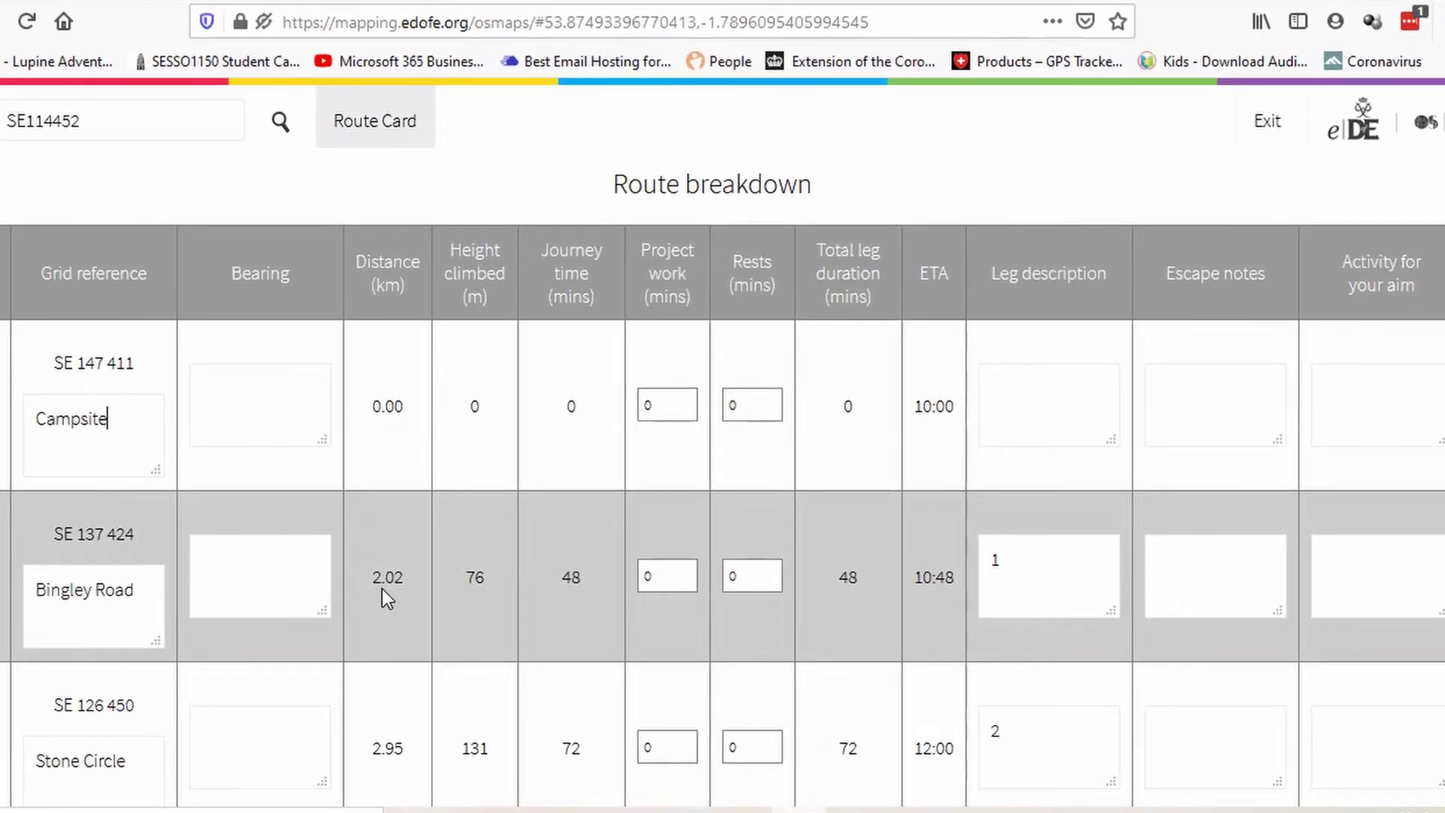
# Step: Set Stone Circle's rest time to 20 minutes
pyautogui.click(750, 575)
pyautogui.moveTo(750, 744); pyautogui.dragTo(703, 738)
pyautogui.write('20')
pyautogui.scroll(-2, 860, 458)
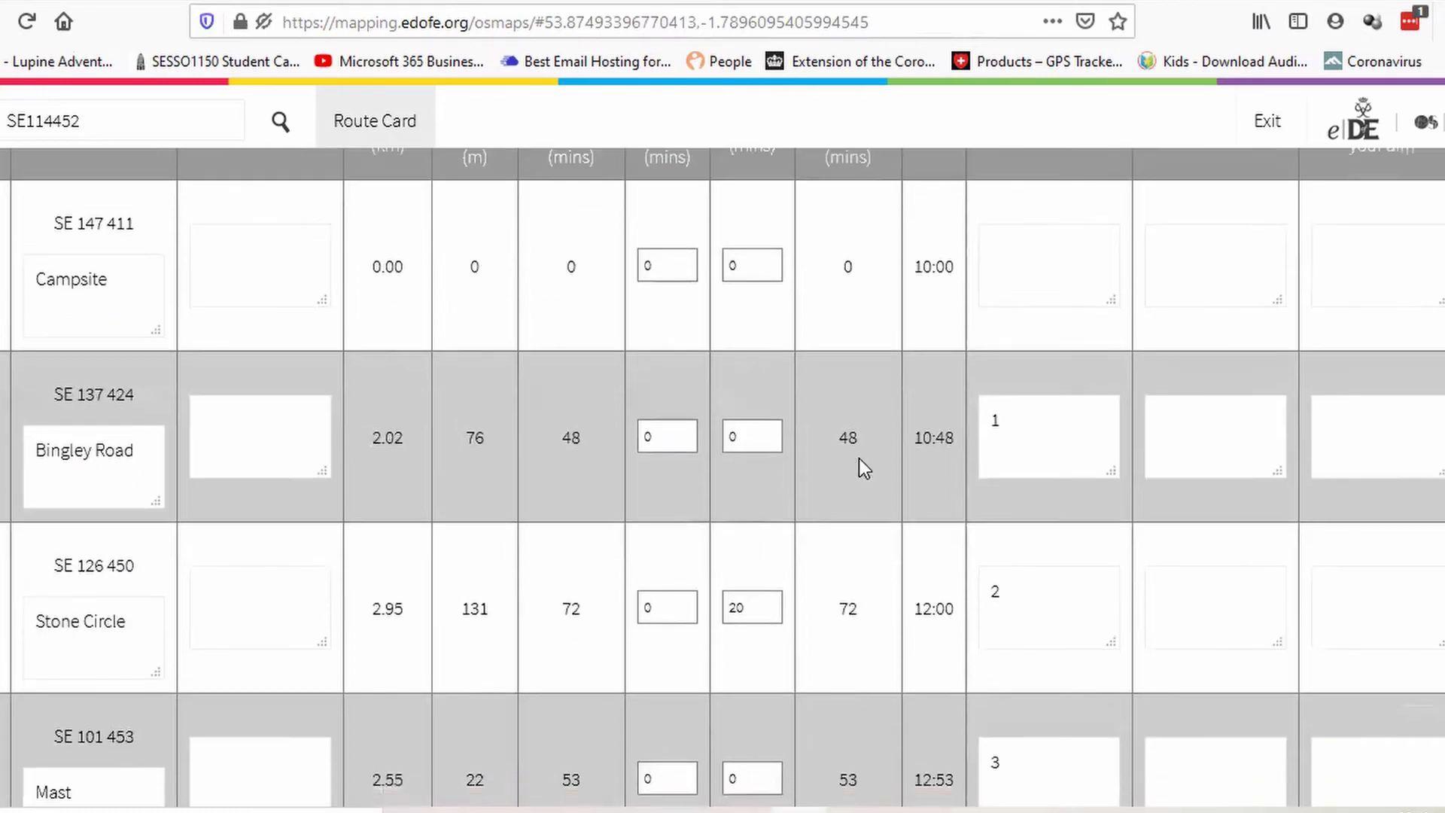
pyautogui.scroll(-2, 503, 663)
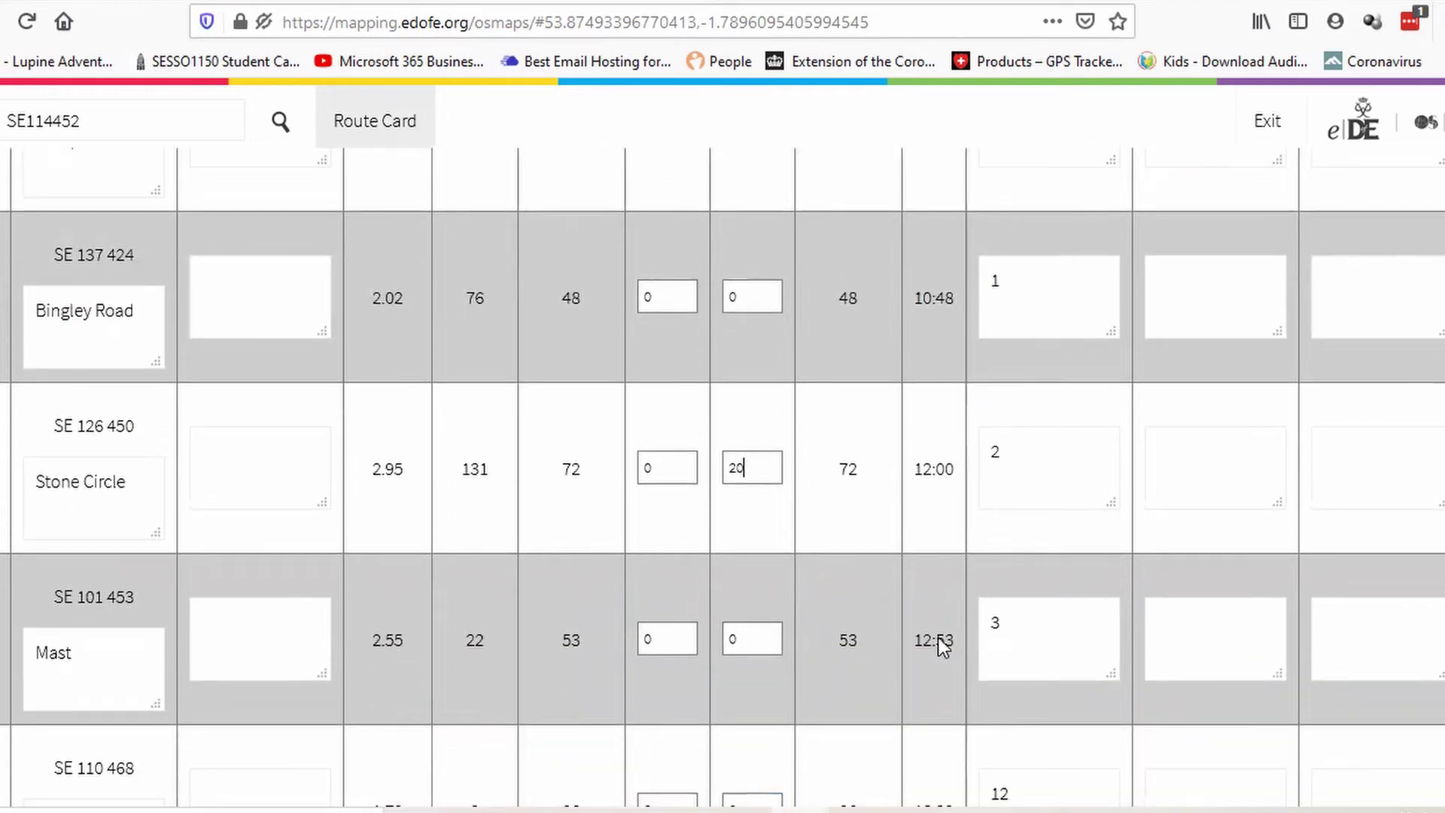
# Step: Set rest times of 40 minutes at Mast and 30 minutes on the final SE 075 478 leg
pyautogui.click(768, 637)
pyautogui.moveTo(747, 636); pyautogui.dragTo(727, 636)
pyautogui.scroll(-2, 764, 723)
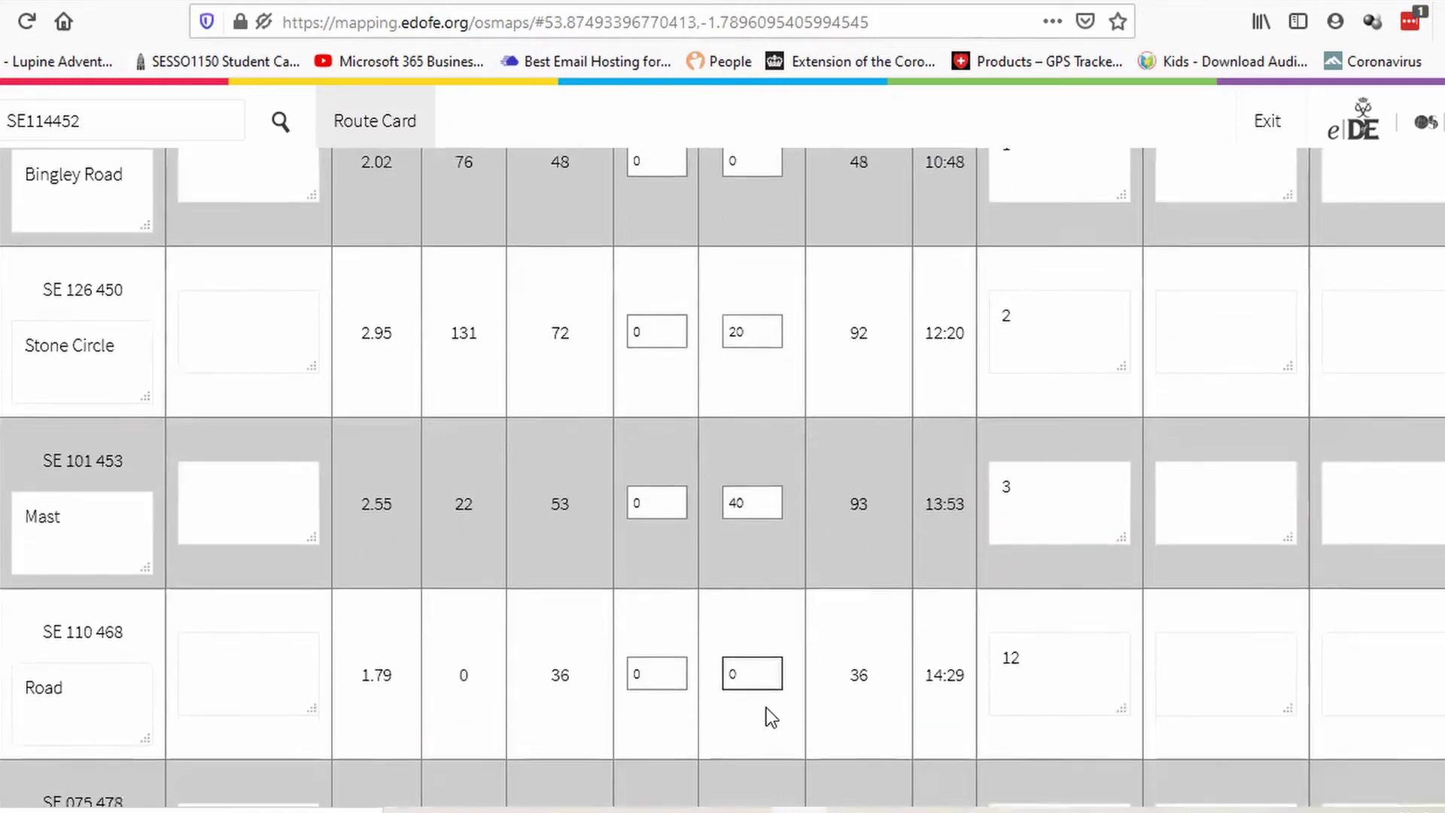
pyautogui.click(753, 670)
pyautogui.scroll(-3, 798, 608)
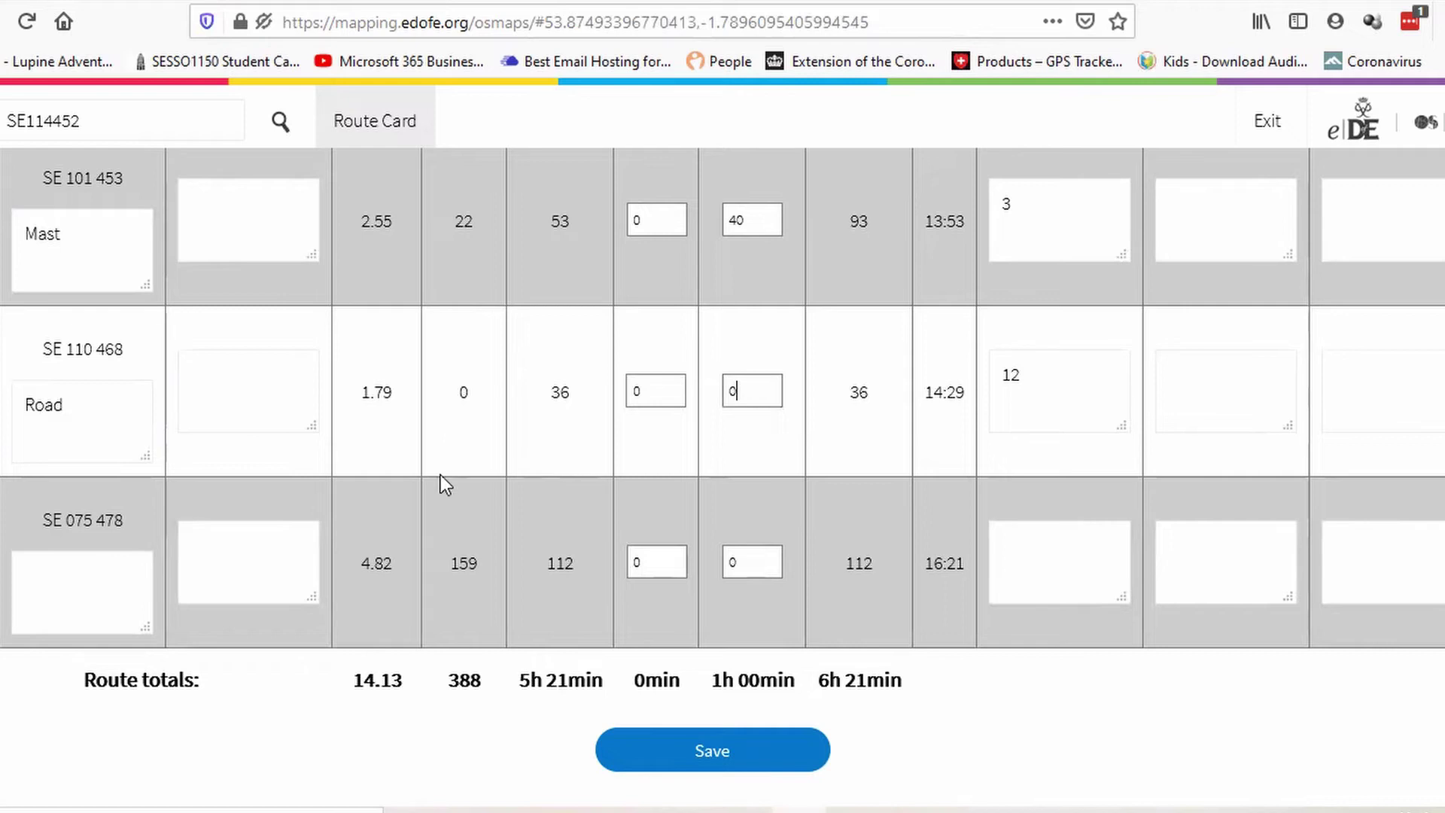
pyautogui.doubleClick(725, 561)
pyautogui.click(740, 607)
pyautogui.scroll(10, 860, 693)
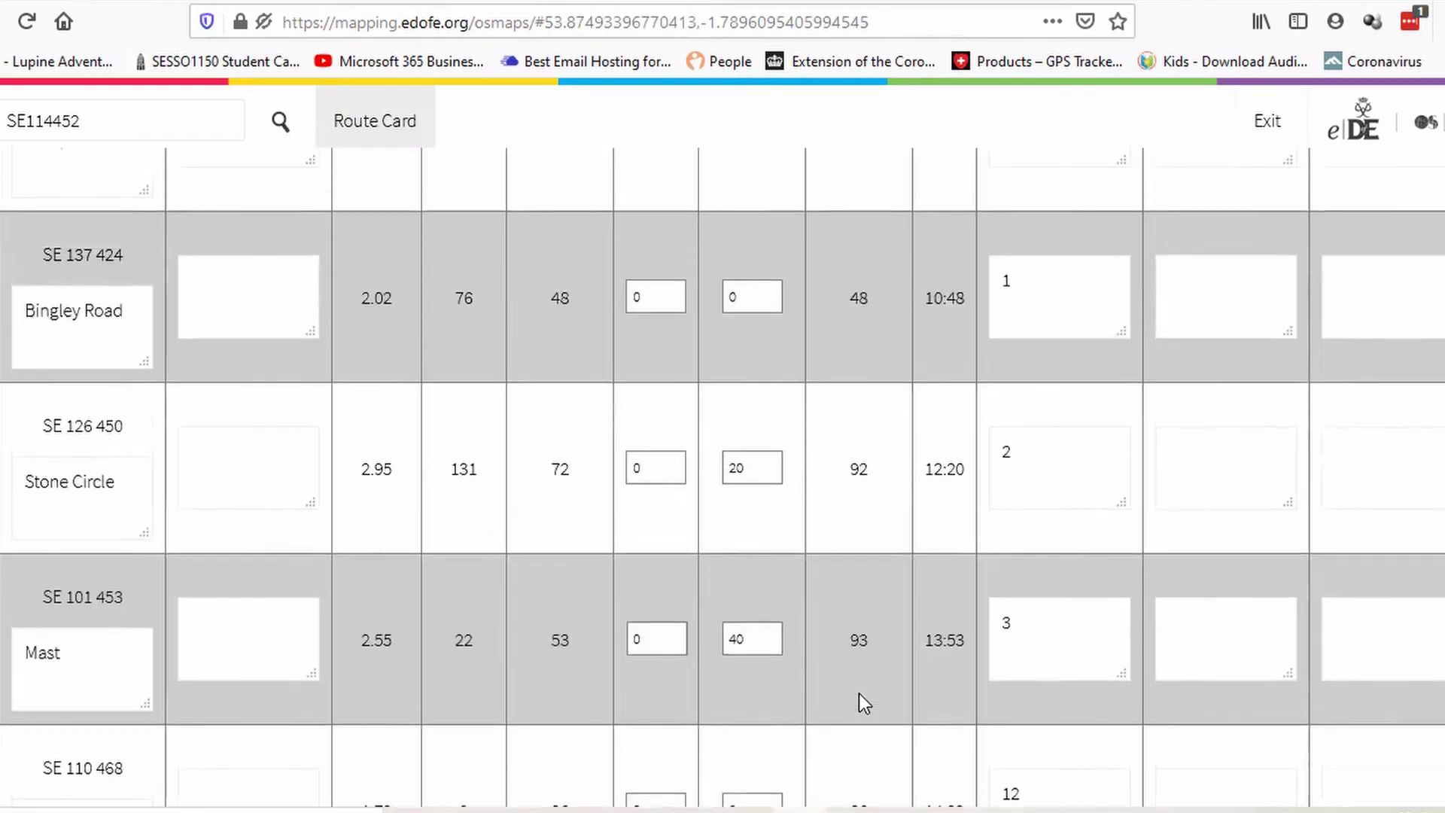
pyautogui.scroll(-4, 859, 694)
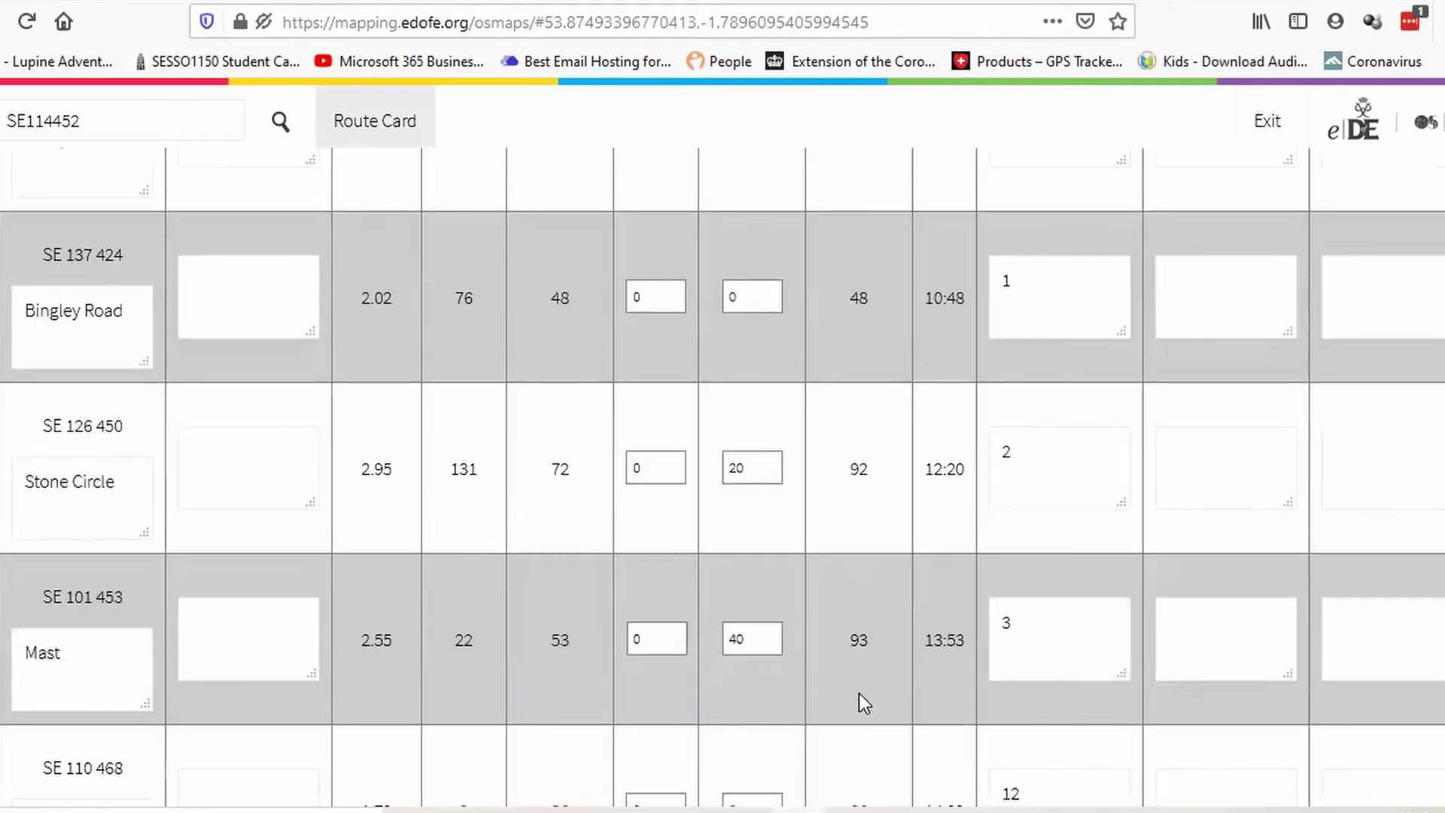
pyautogui.scroll(-2, 822, 609)
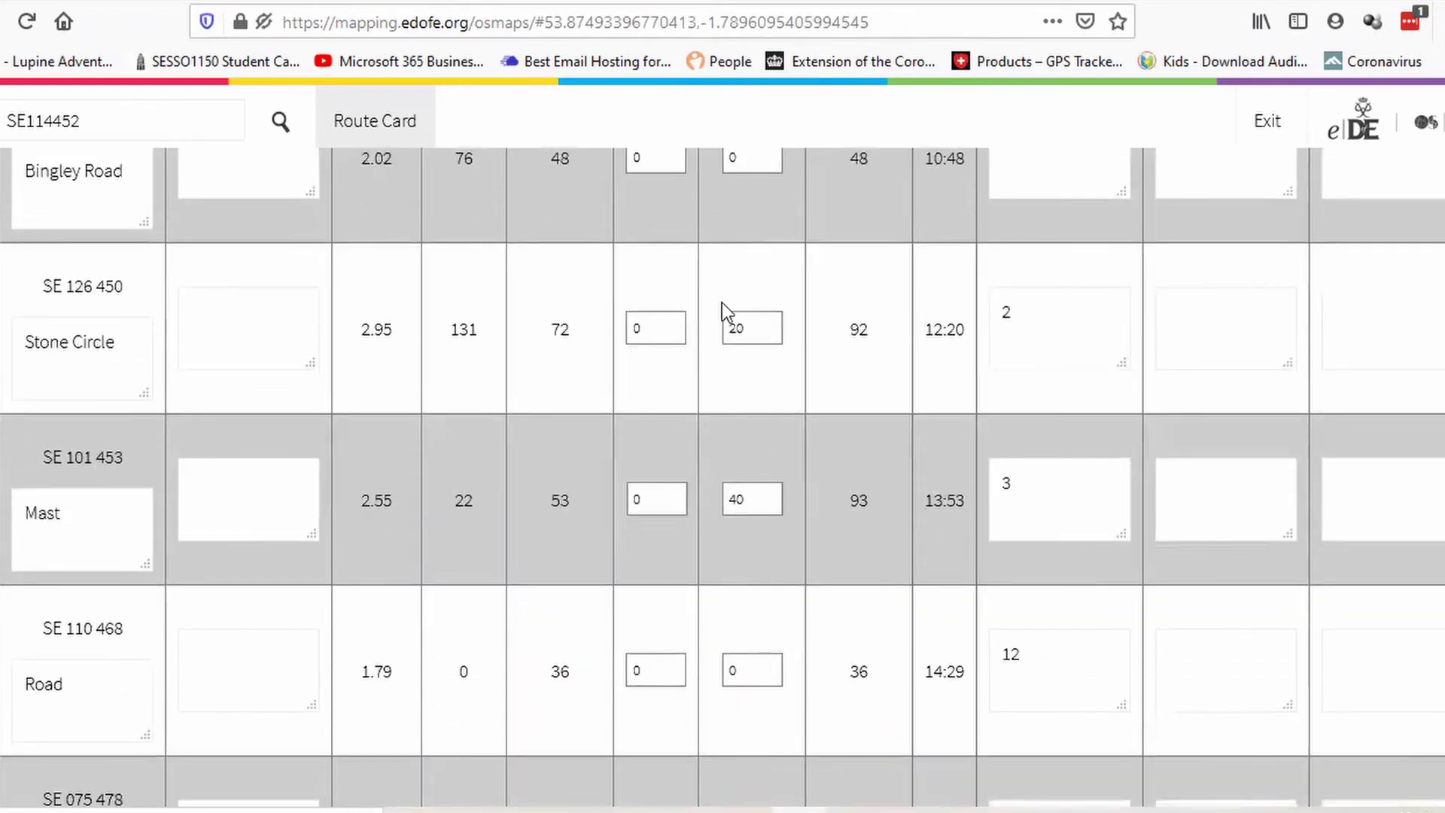
# Step: Return to the map and pan along the route past Burley Moor and Lanshaw to Reva Reservoir
pyautogui.click(413, 128)
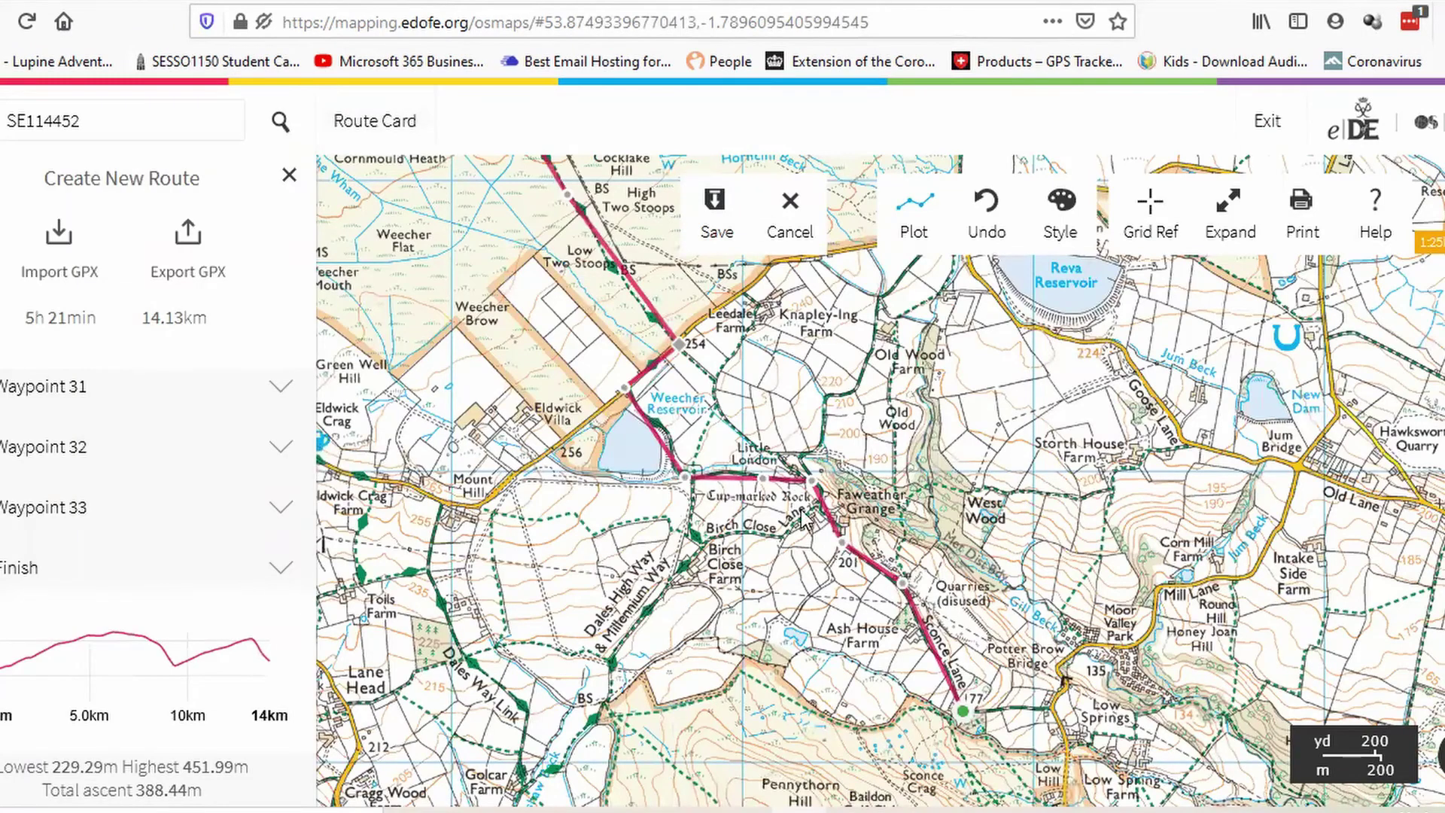
pyautogui.moveTo(890, 383); pyautogui.dragTo(819, 582)
pyautogui.moveTo(490, 563); pyautogui.dragTo(700, 707)
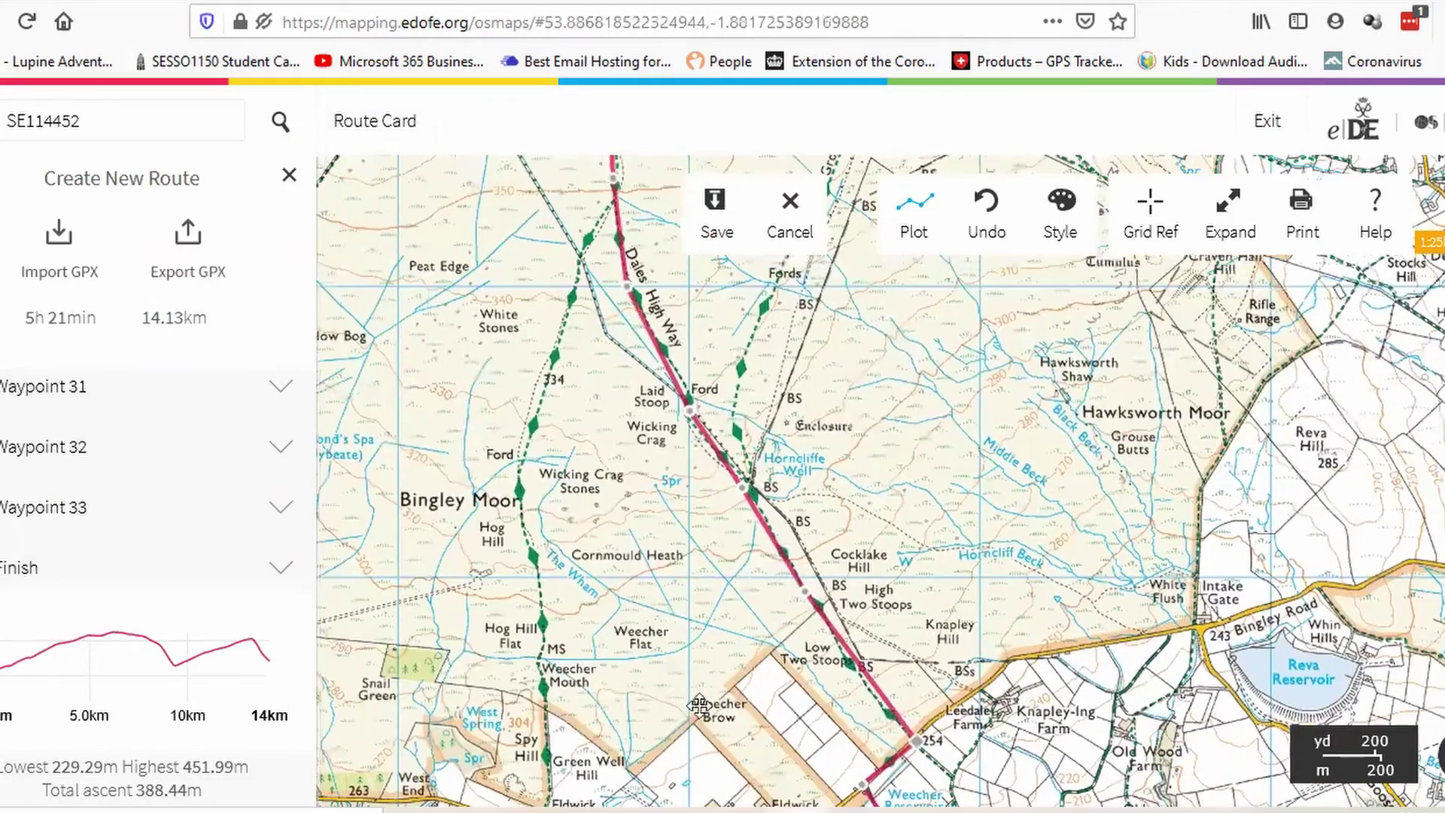
pyautogui.moveTo(731, 413); pyautogui.dragTo(860, 676)
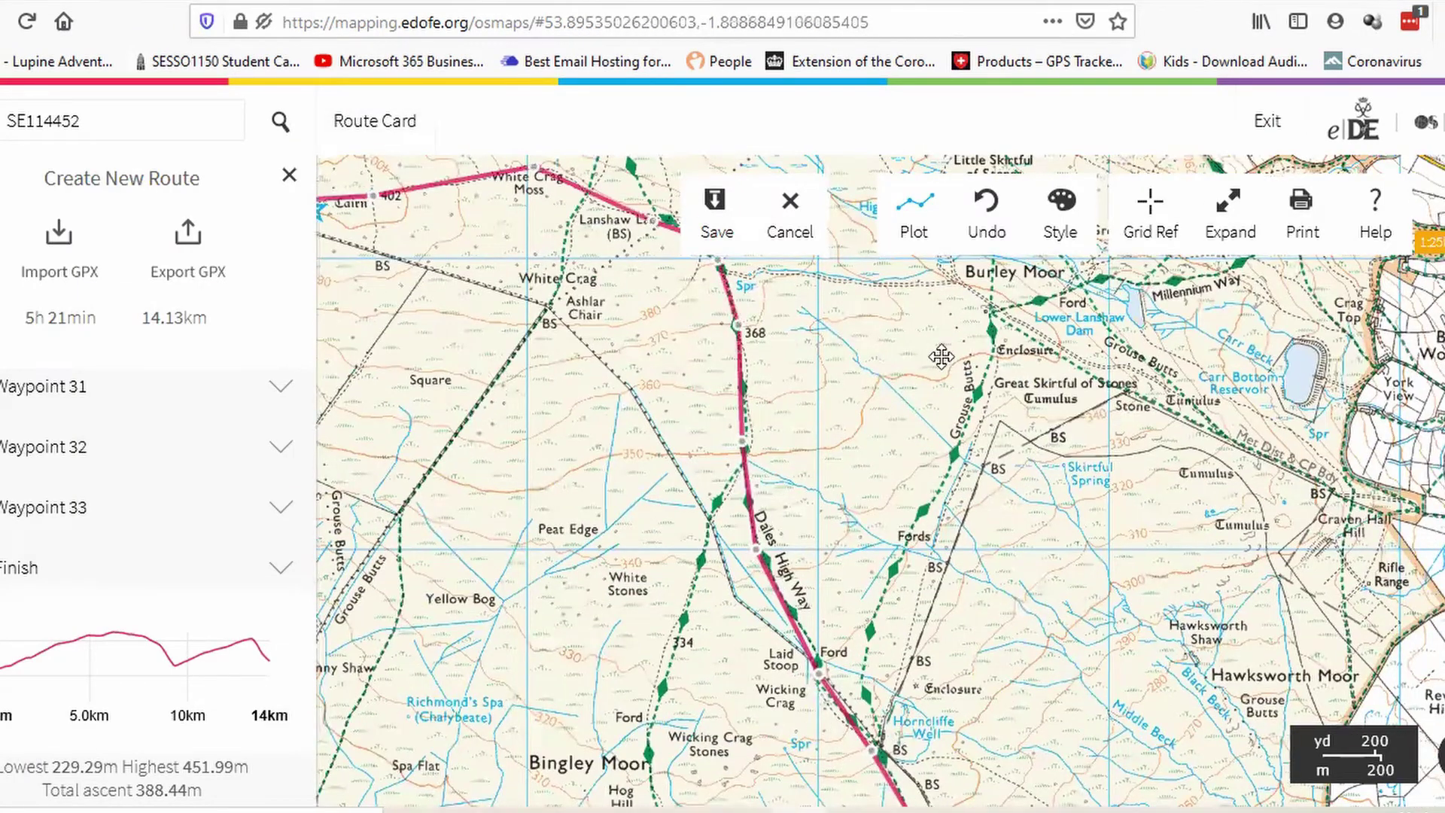
pyautogui.moveTo(941, 354); pyautogui.dragTo(1046, 518)
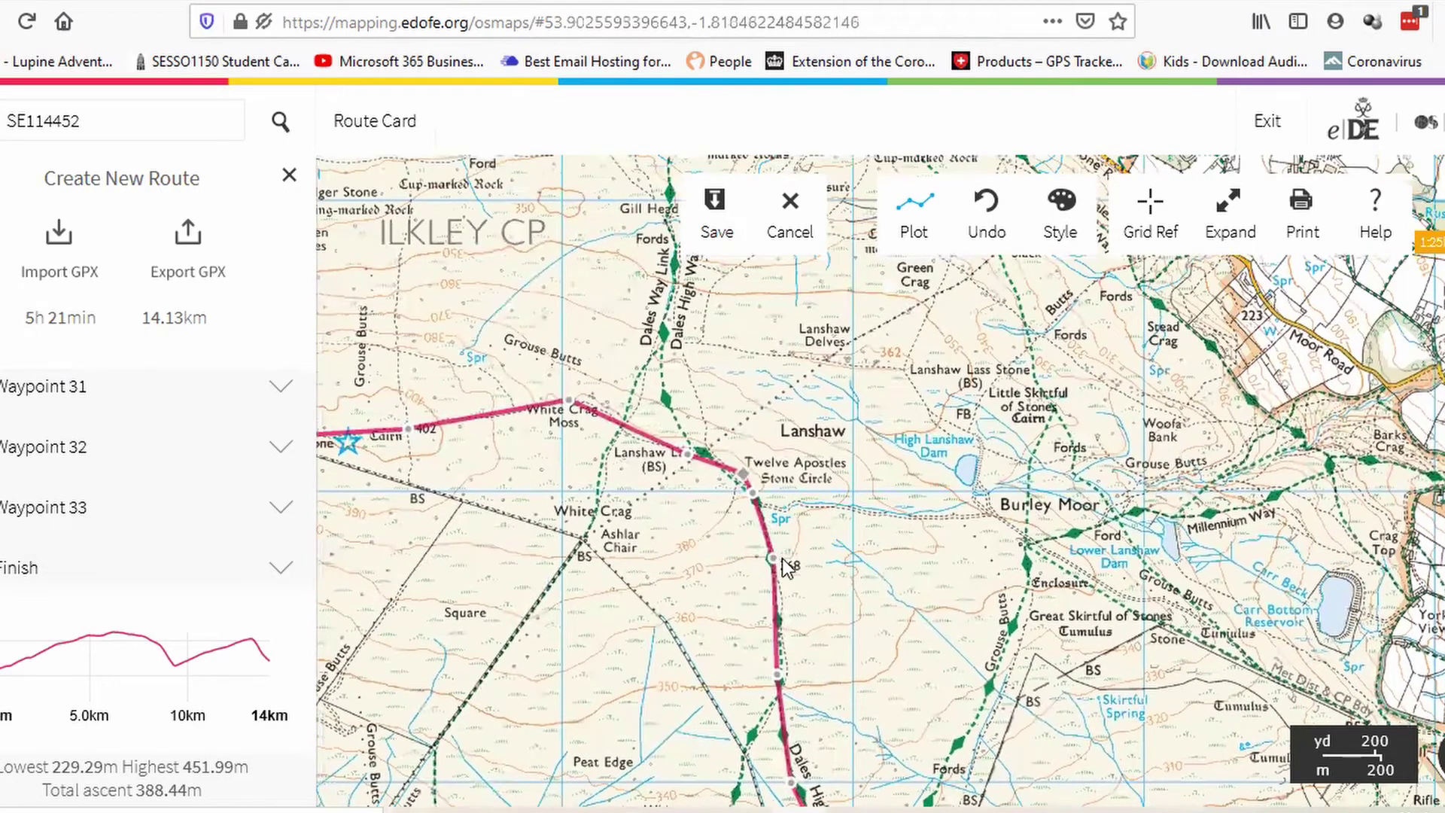
pyautogui.moveTo(719, 627); pyautogui.dragTo(712, 595)
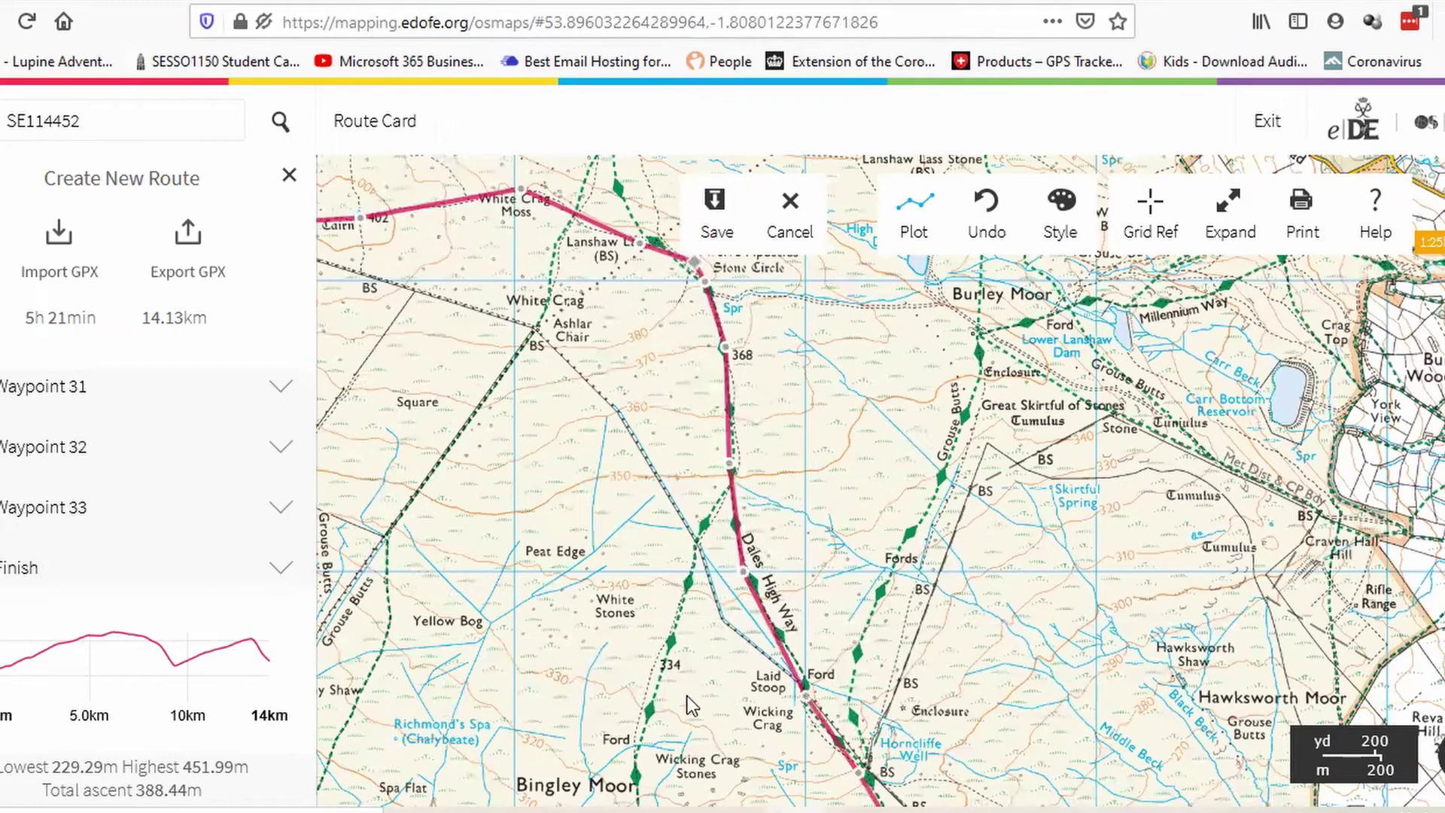
pyautogui.moveTo(676, 681); pyautogui.dragTo(519, 454)
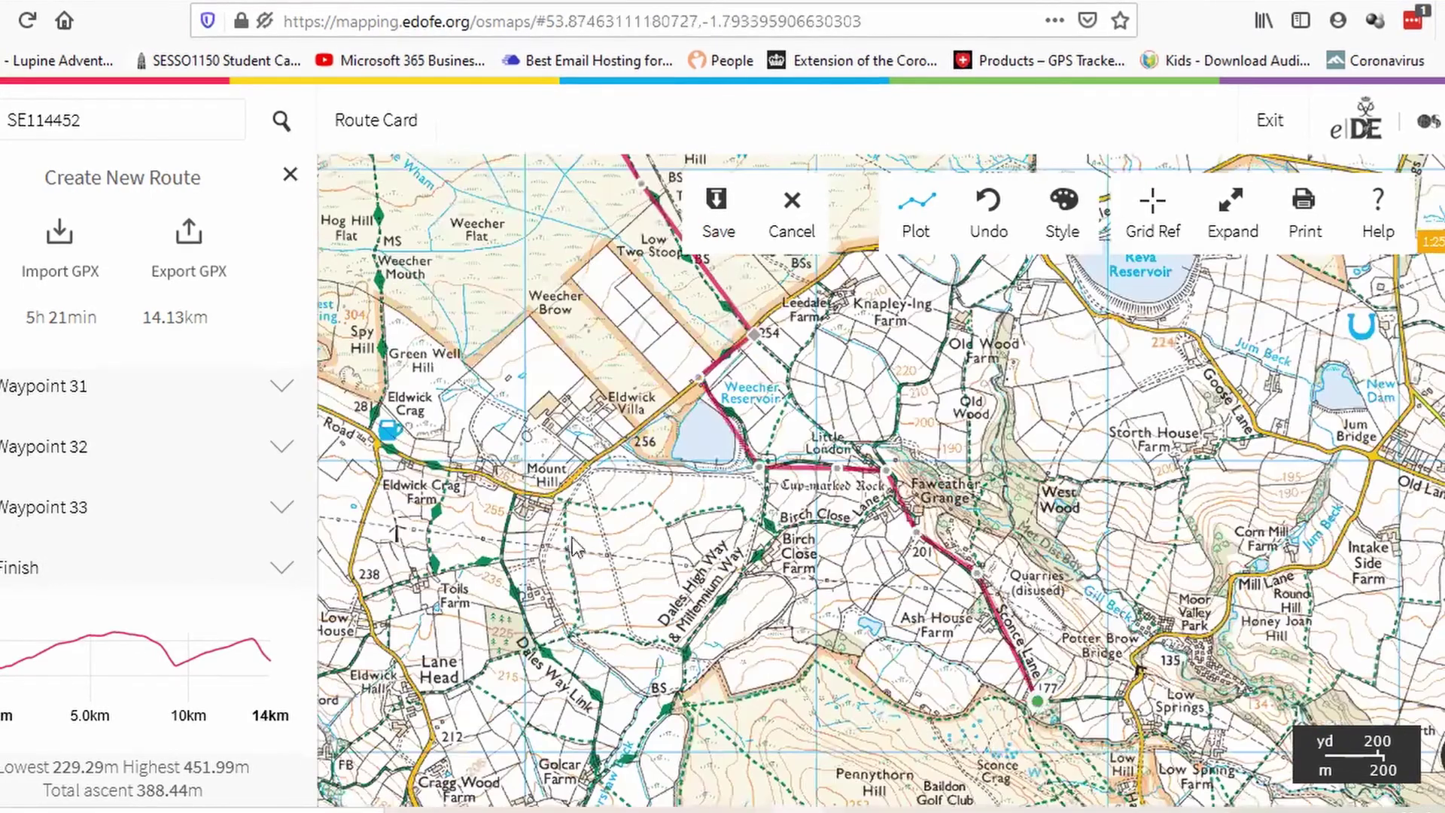
# Step: Briefly recheck the route card, then close it to get back to the map
pyautogui.click(375, 121)
pyautogui.scroll(-3, 1215, 395)
pyautogui.scroll(3, 1215, 395)
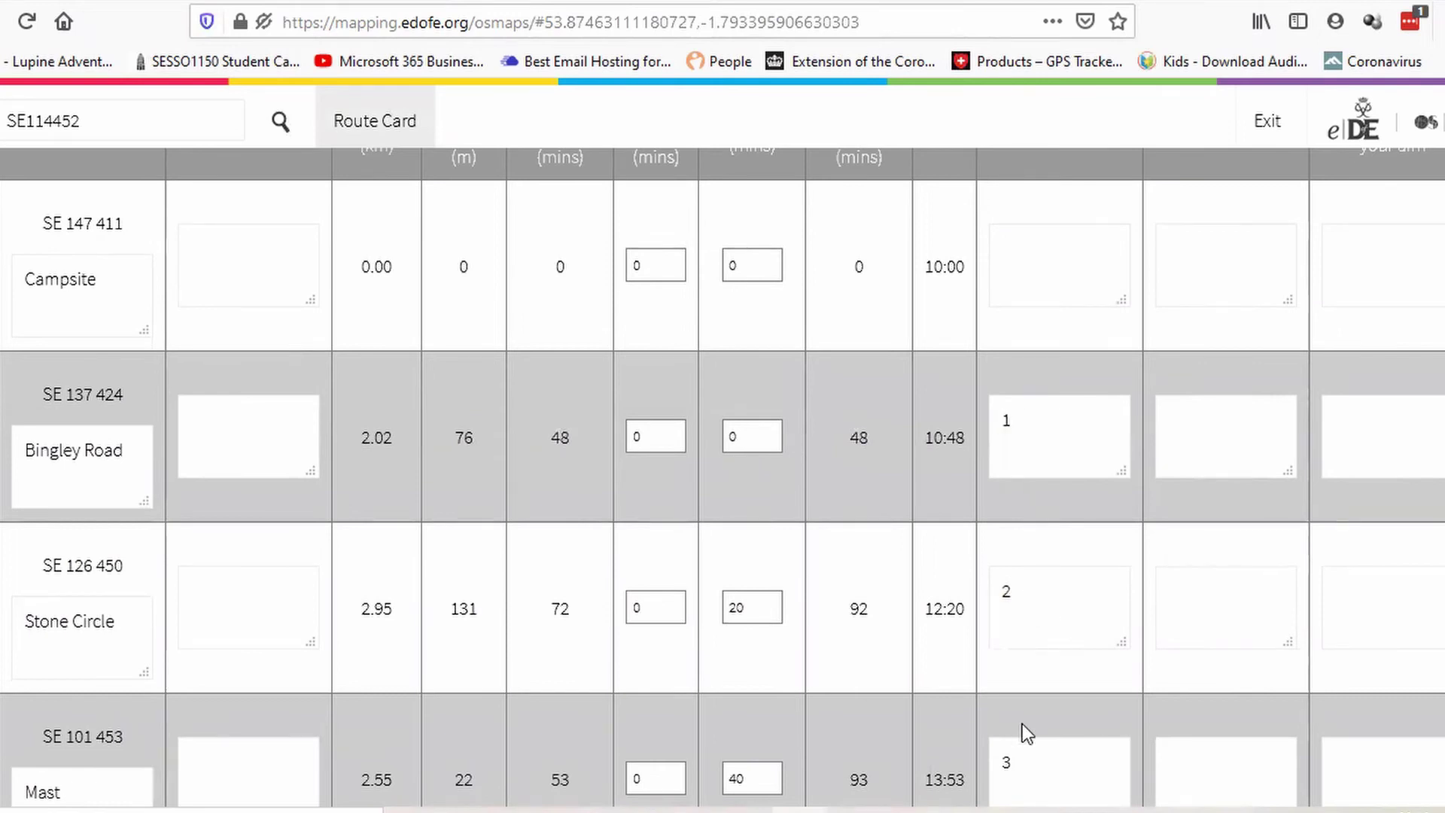
pyautogui.scroll(-5, 1053, 672)
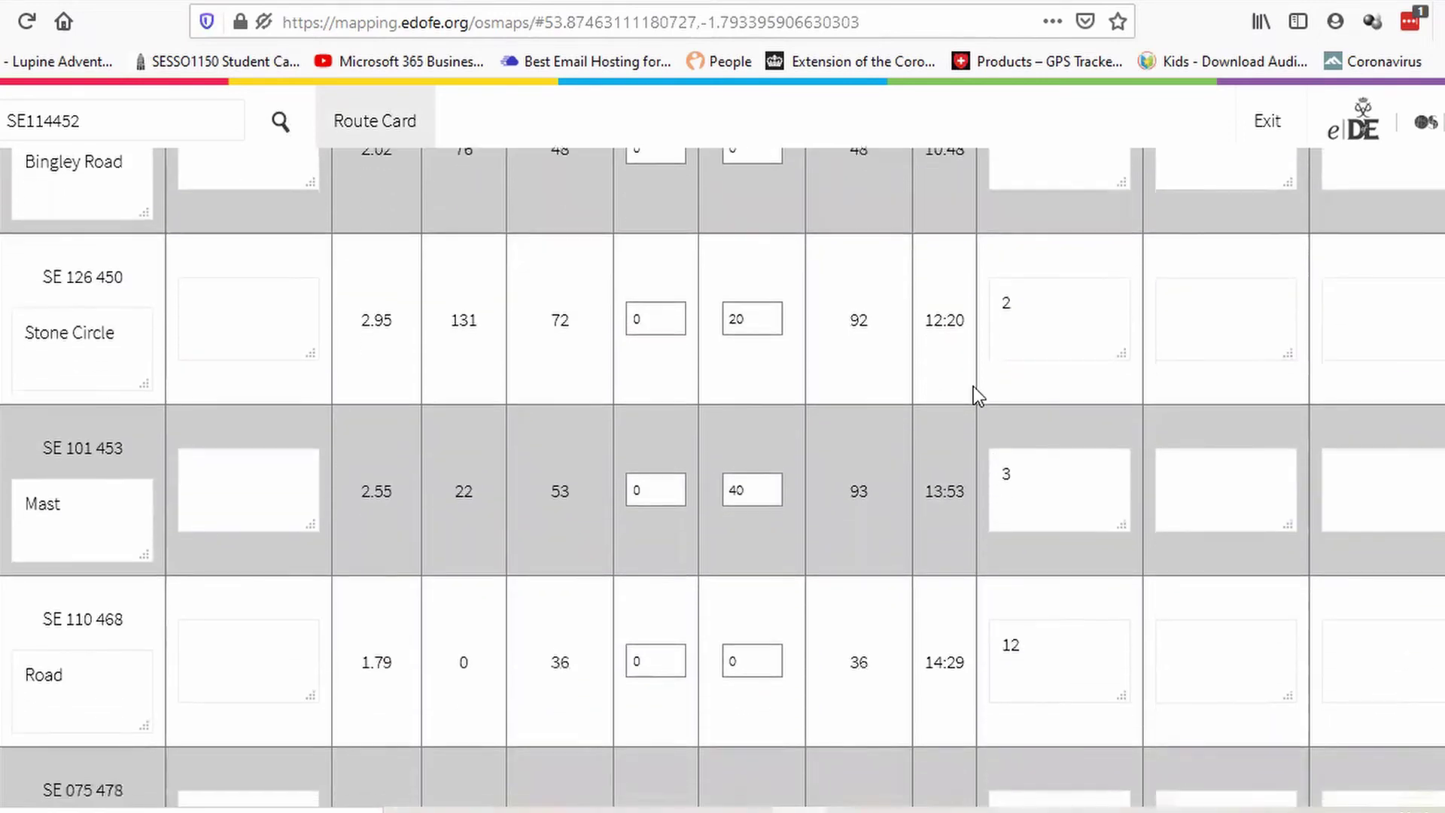
pyautogui.scroll(5, 971, 340)
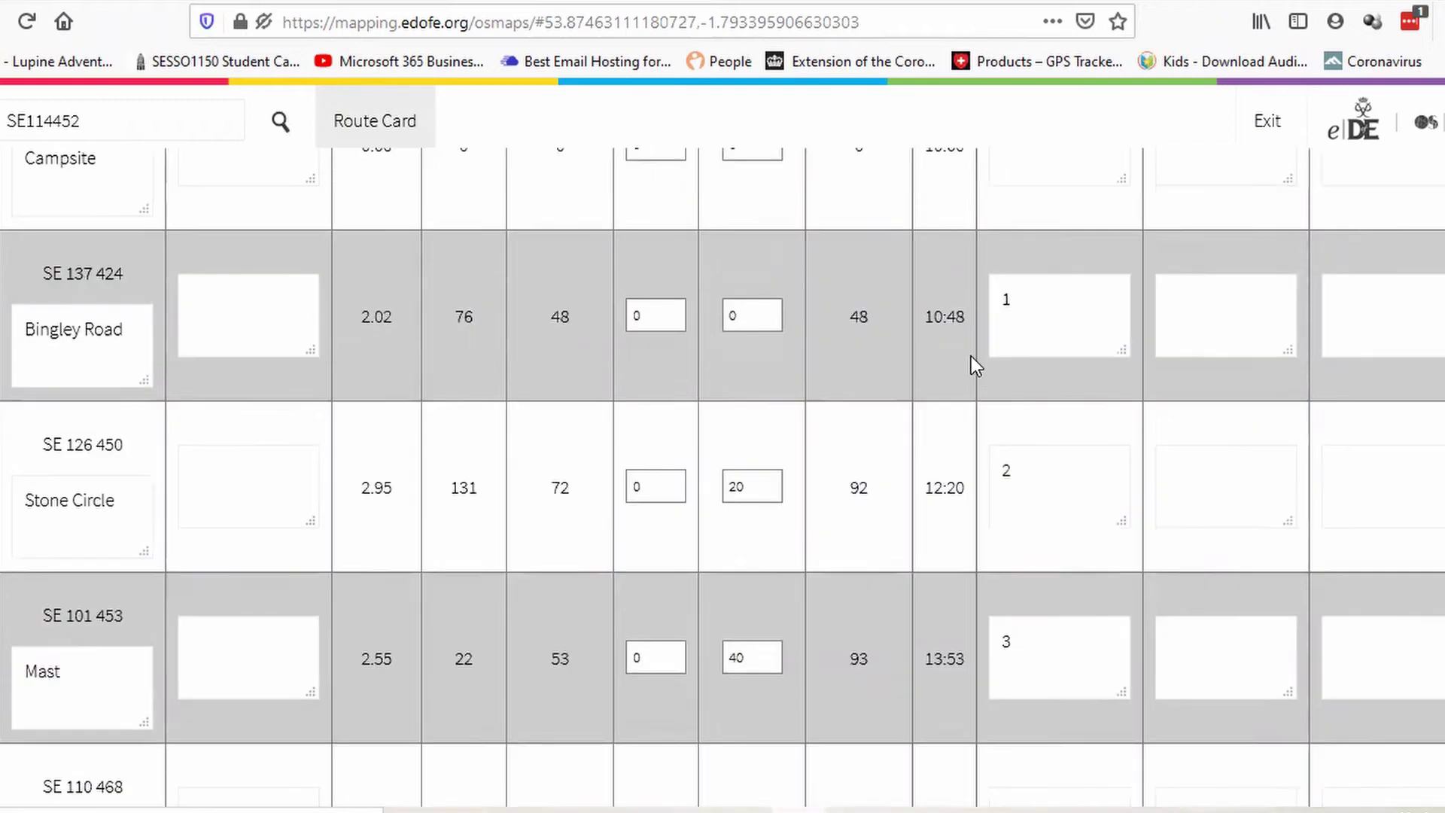
pyautogui.click(377, 122)
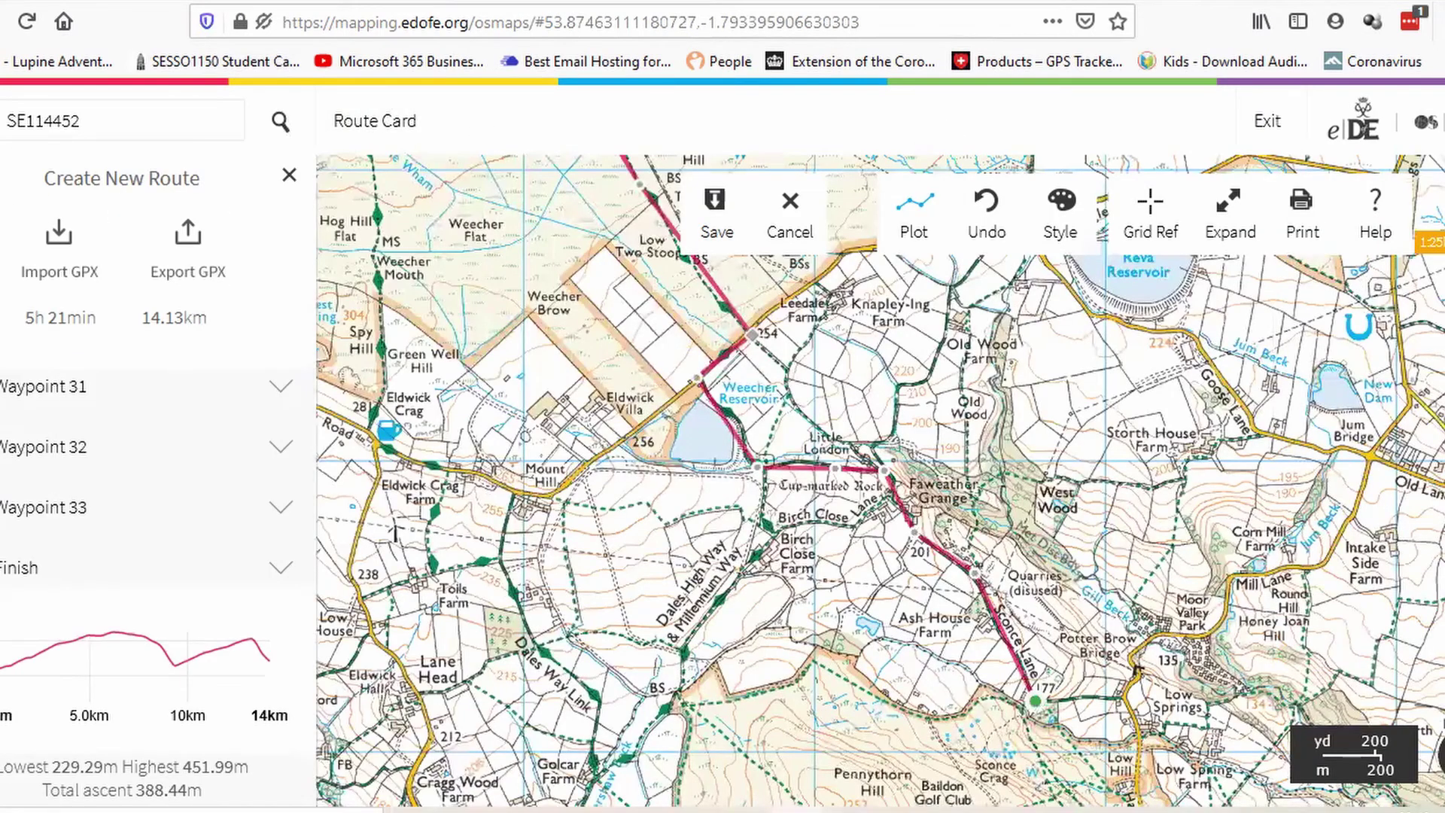
# Step: Expand the Bingley Road waypoint in the list and open it for editing
pyautogui.scroll(6, 294, 489)
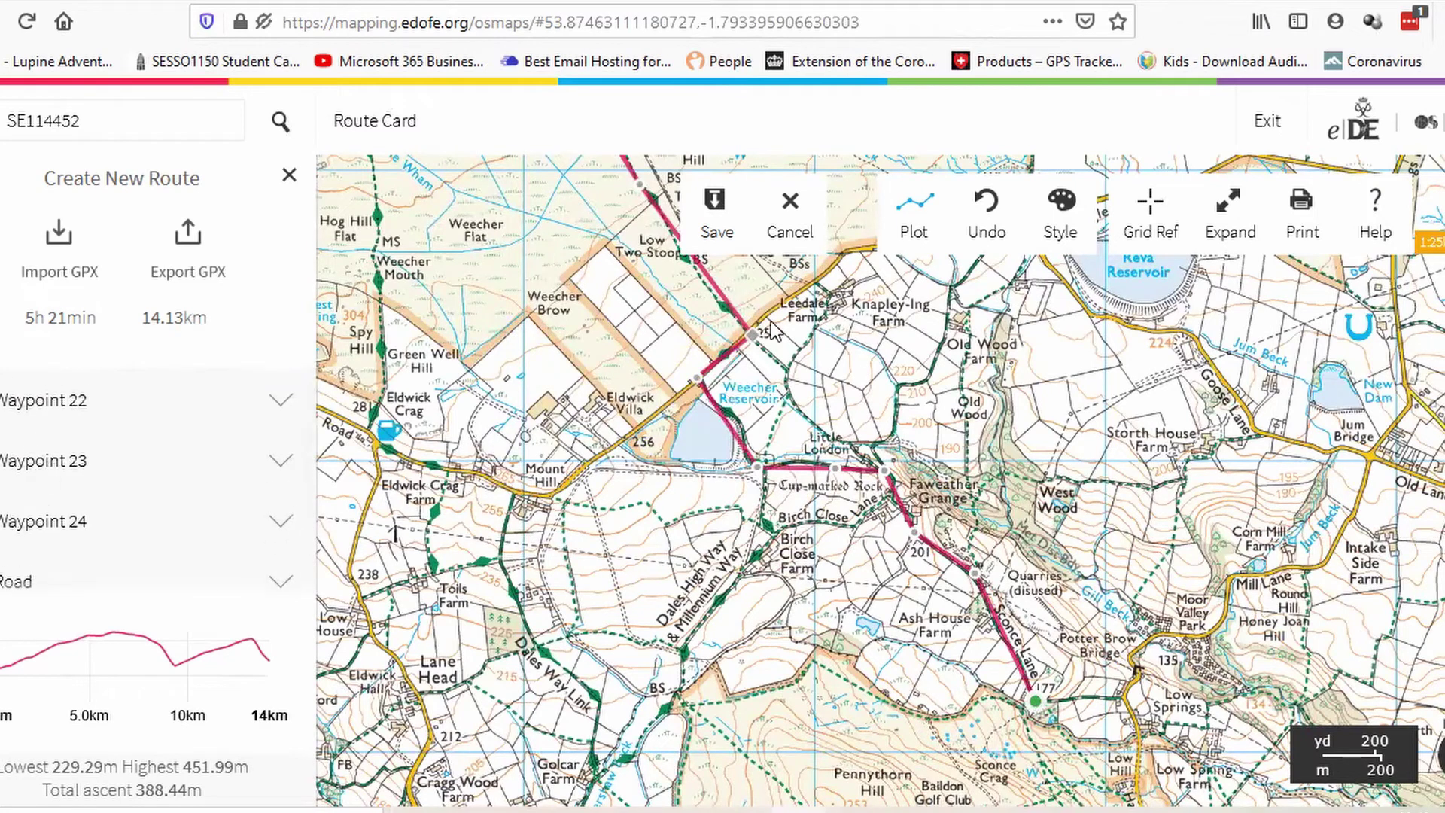
pyautogui.scroll(13, 81, 509)
pyautogui.scroll(-3, 85, 509)
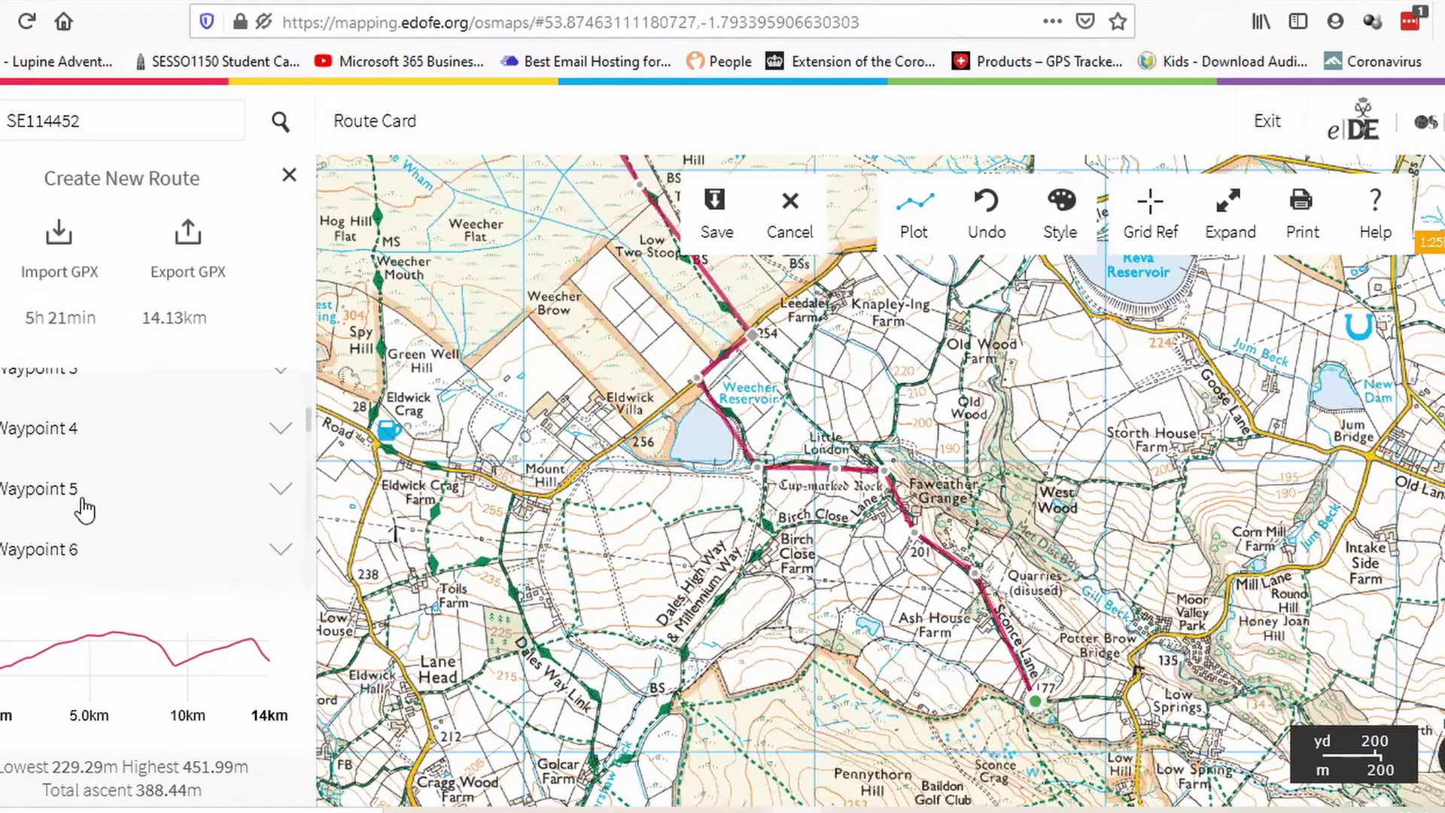
pyautogui.click(46, 533)
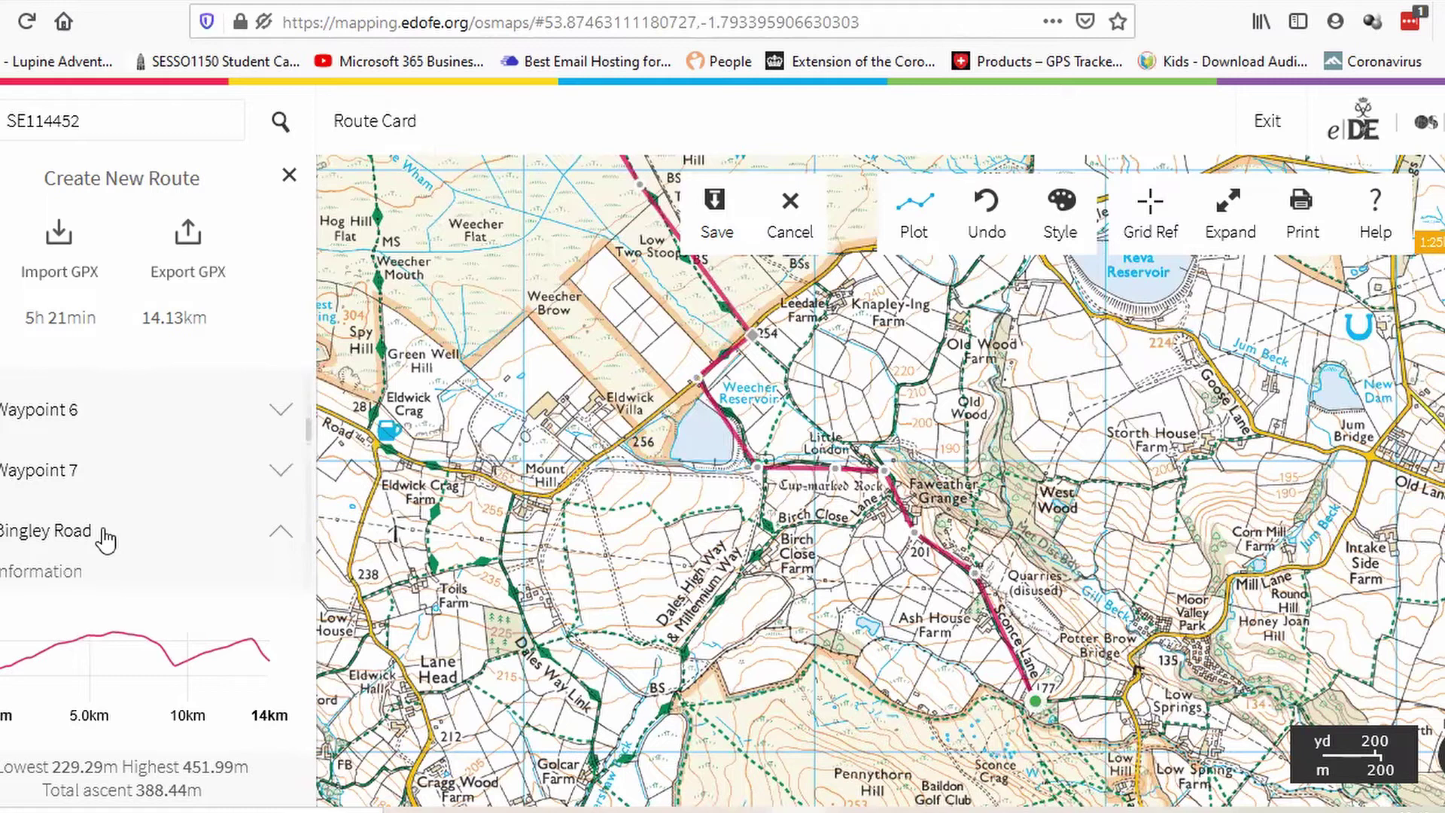
pyautogui.click(23, 577)
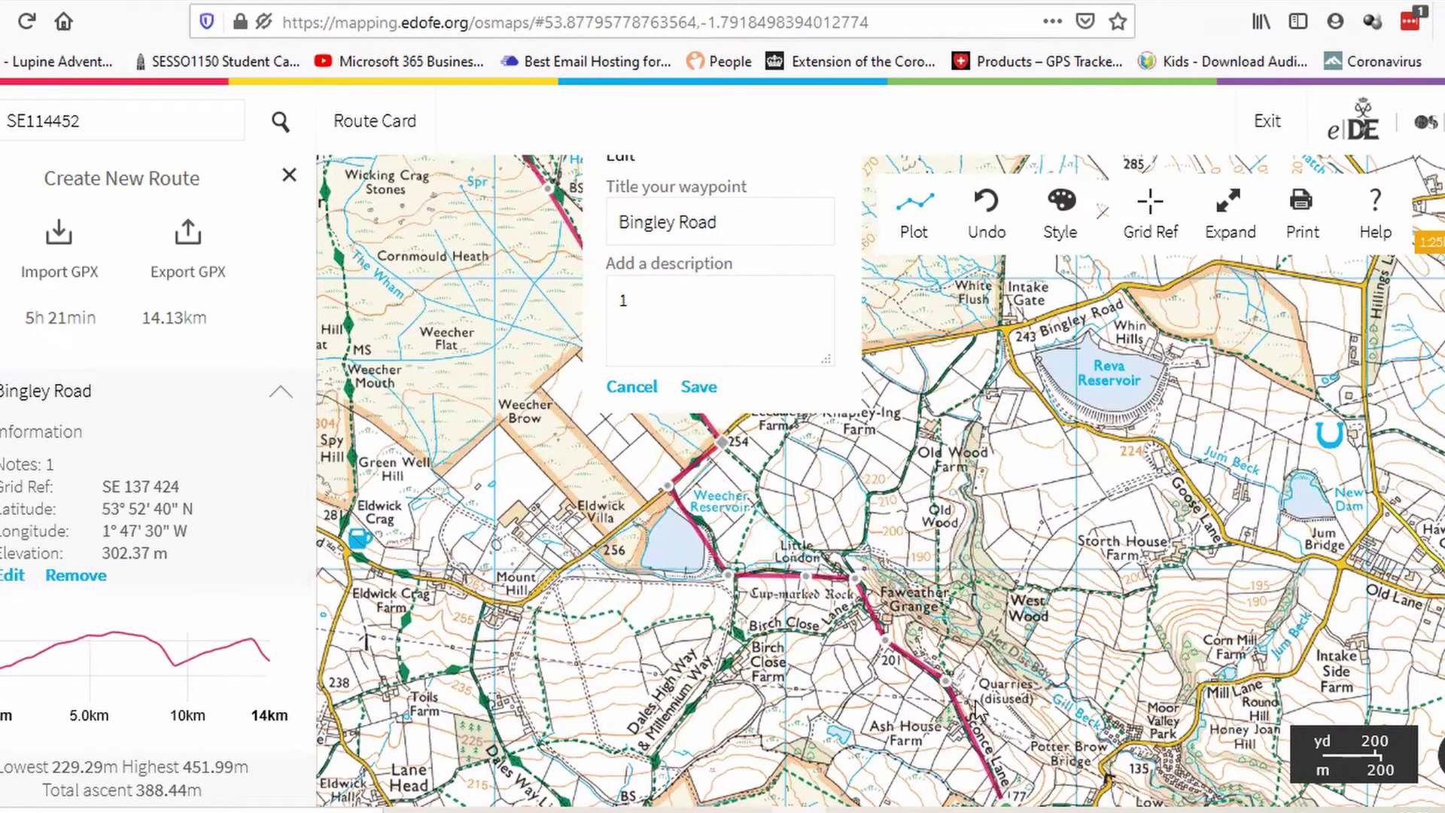
# Step: Replace Bingley Road's description with directions (walk NW 250m under the pylons, continue NW) and save
pyautogui.moveTo(934, 707); pyautogui.dragTo(723, 546)
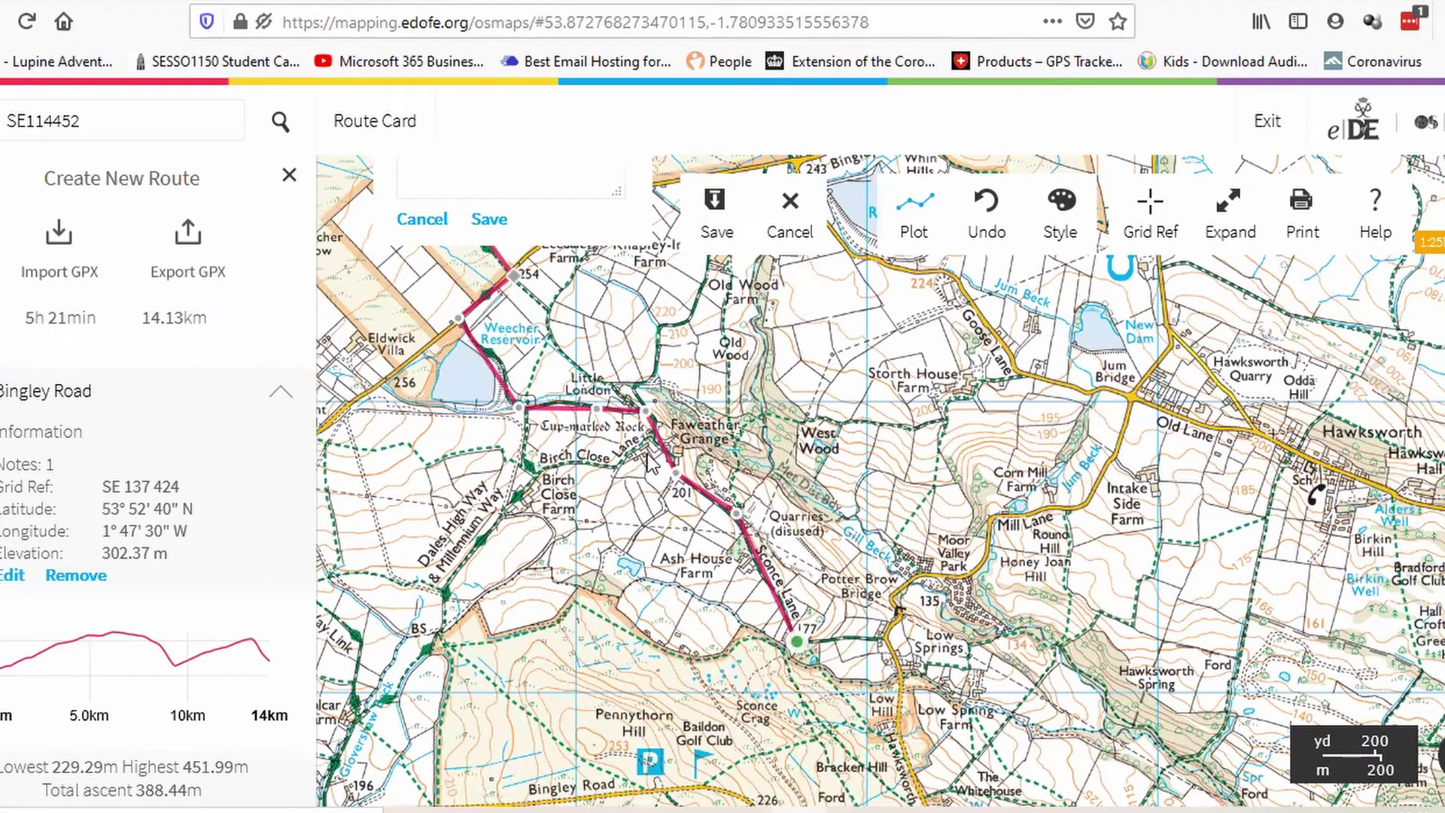
pyautogui.moveTo(674, 463); pyautogui.dragTo(676, 472)
pyautogui.moveTo(619, 541); pyautogui.dragTo(728, 627)
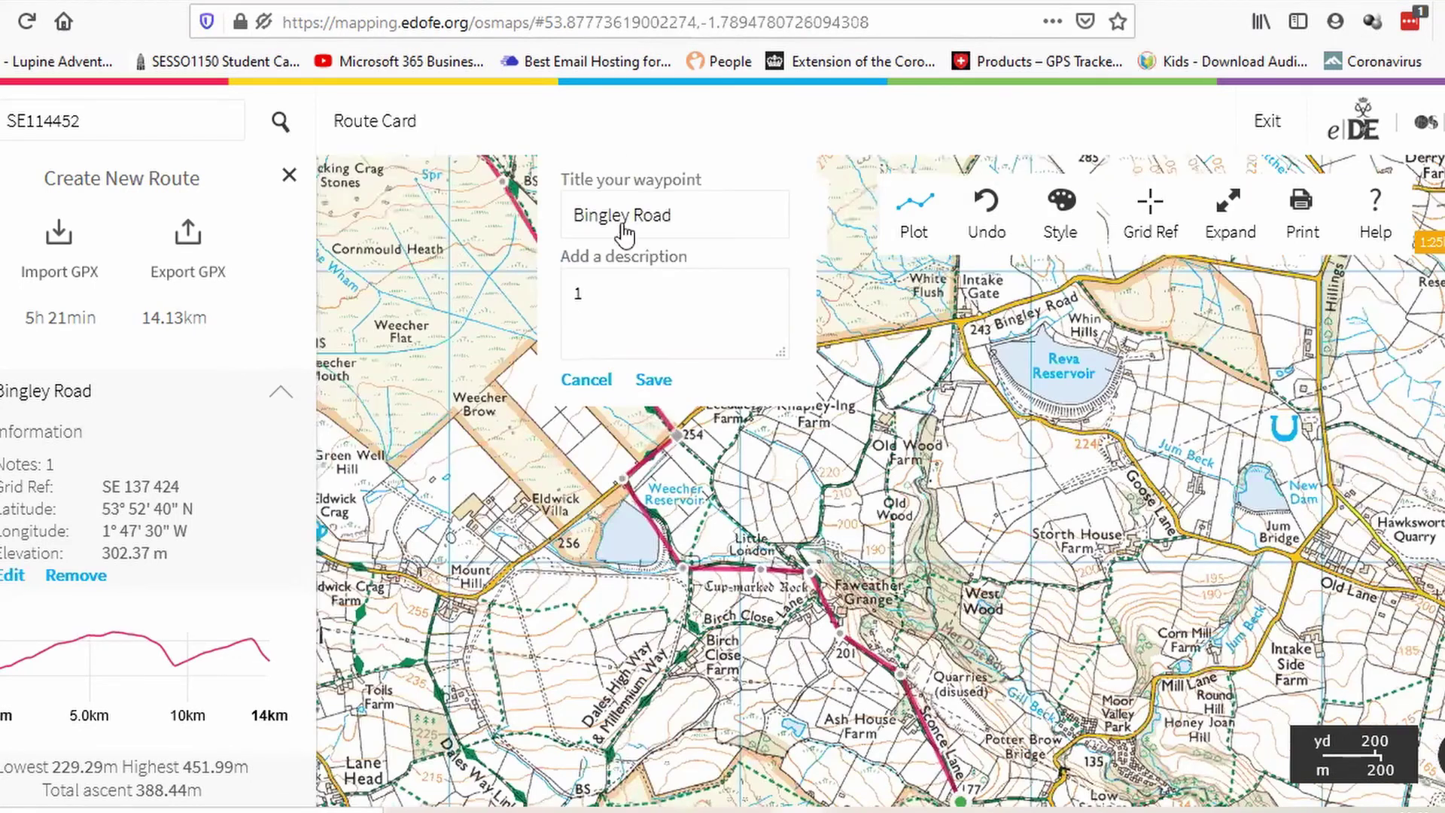
pyautogui.scroll(-1, 482, 262)
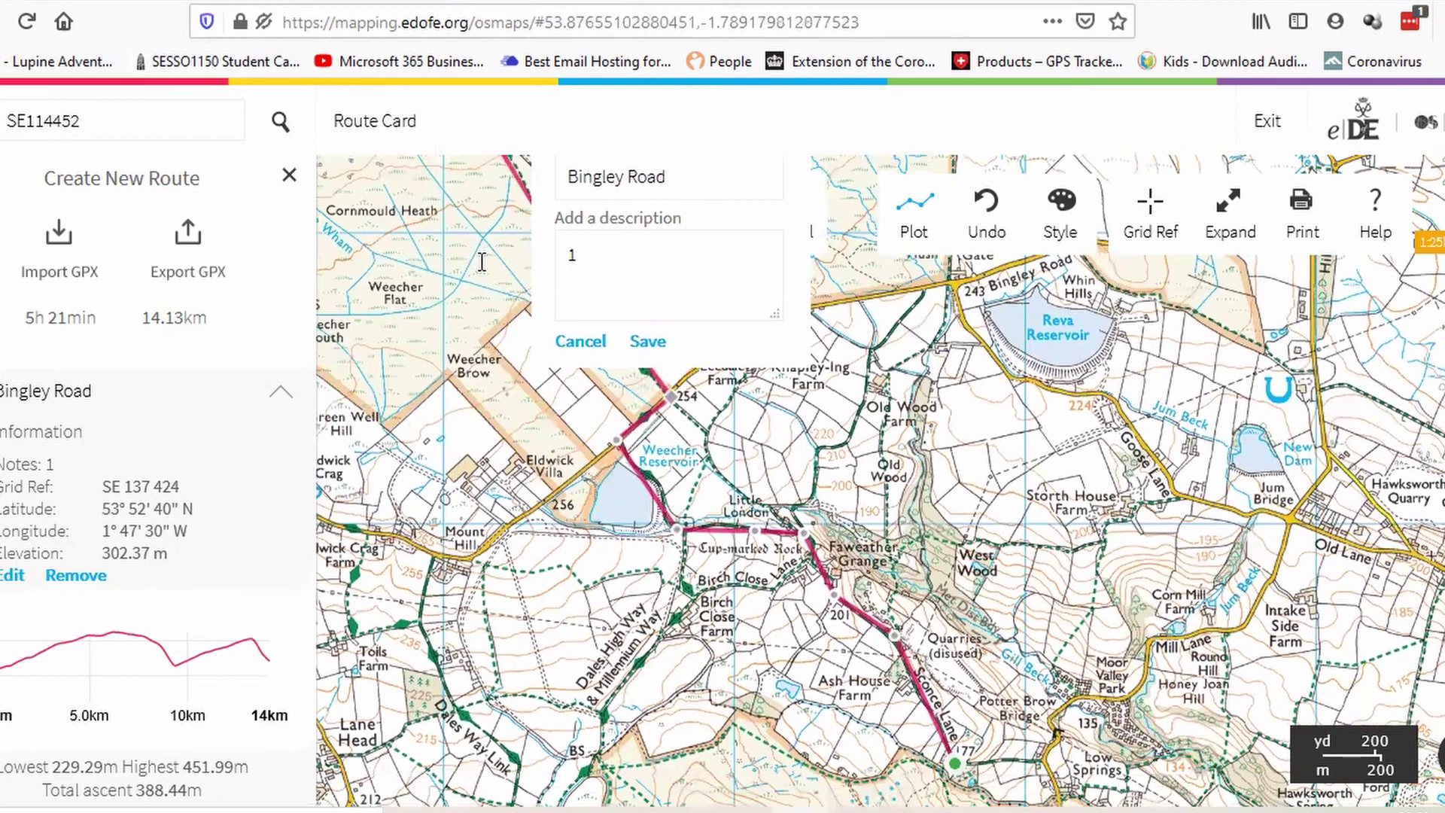
pyautogui.write('Walk NW for 250m an')
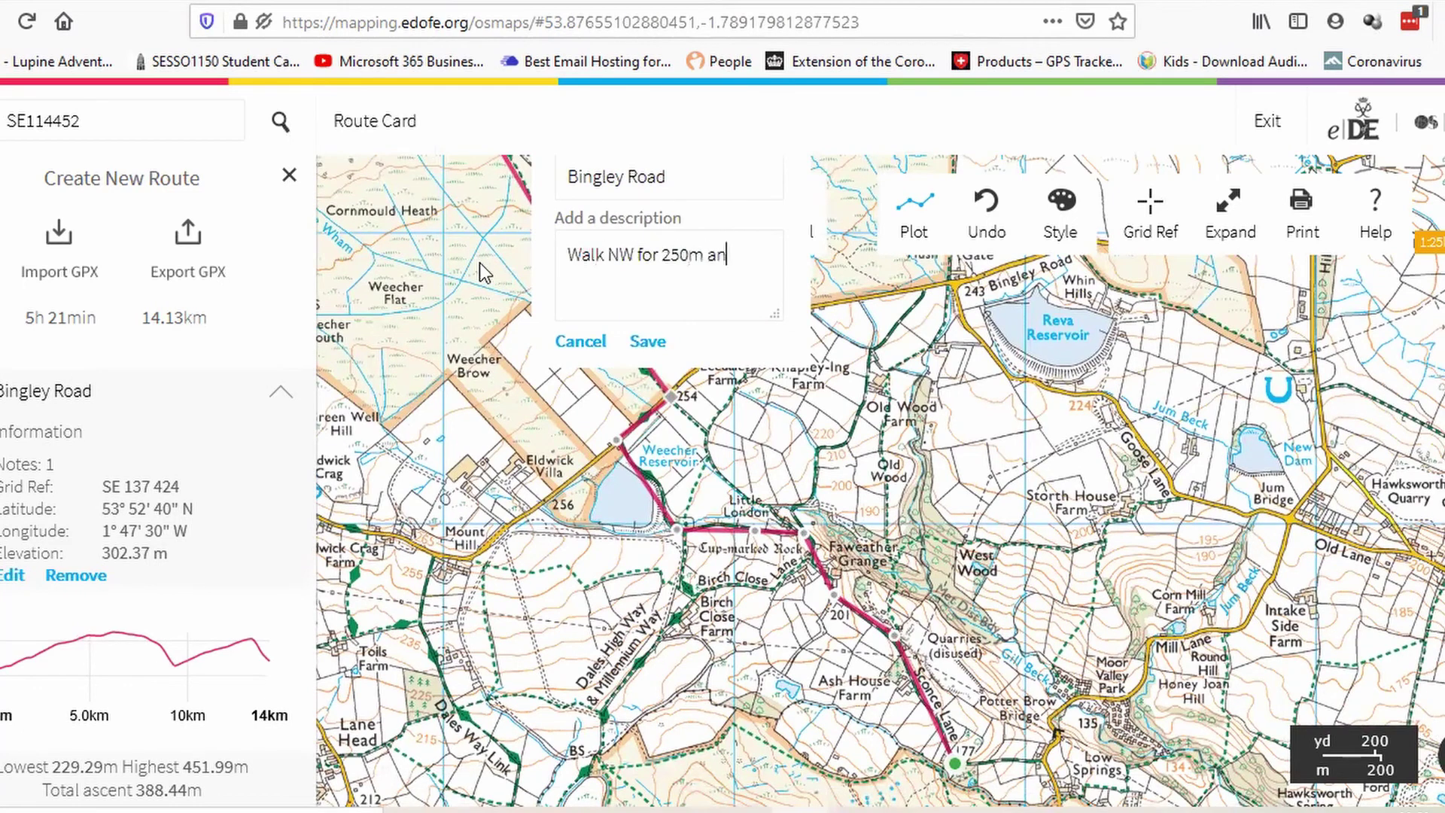
pyautogui.write('d go under the pylons. COntinute NW')
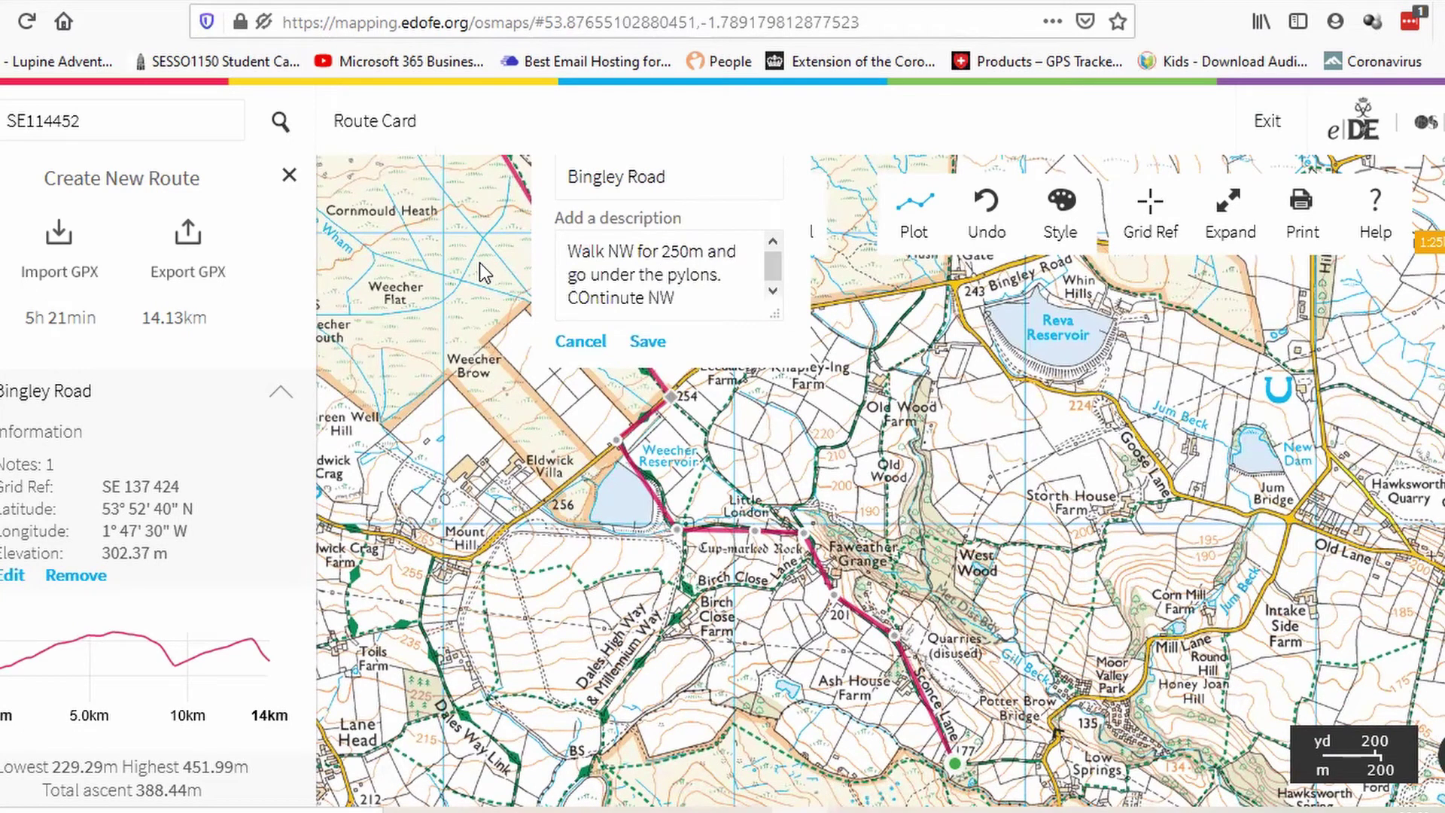
pyautogui.write(' for a further 250m then turn to the W')
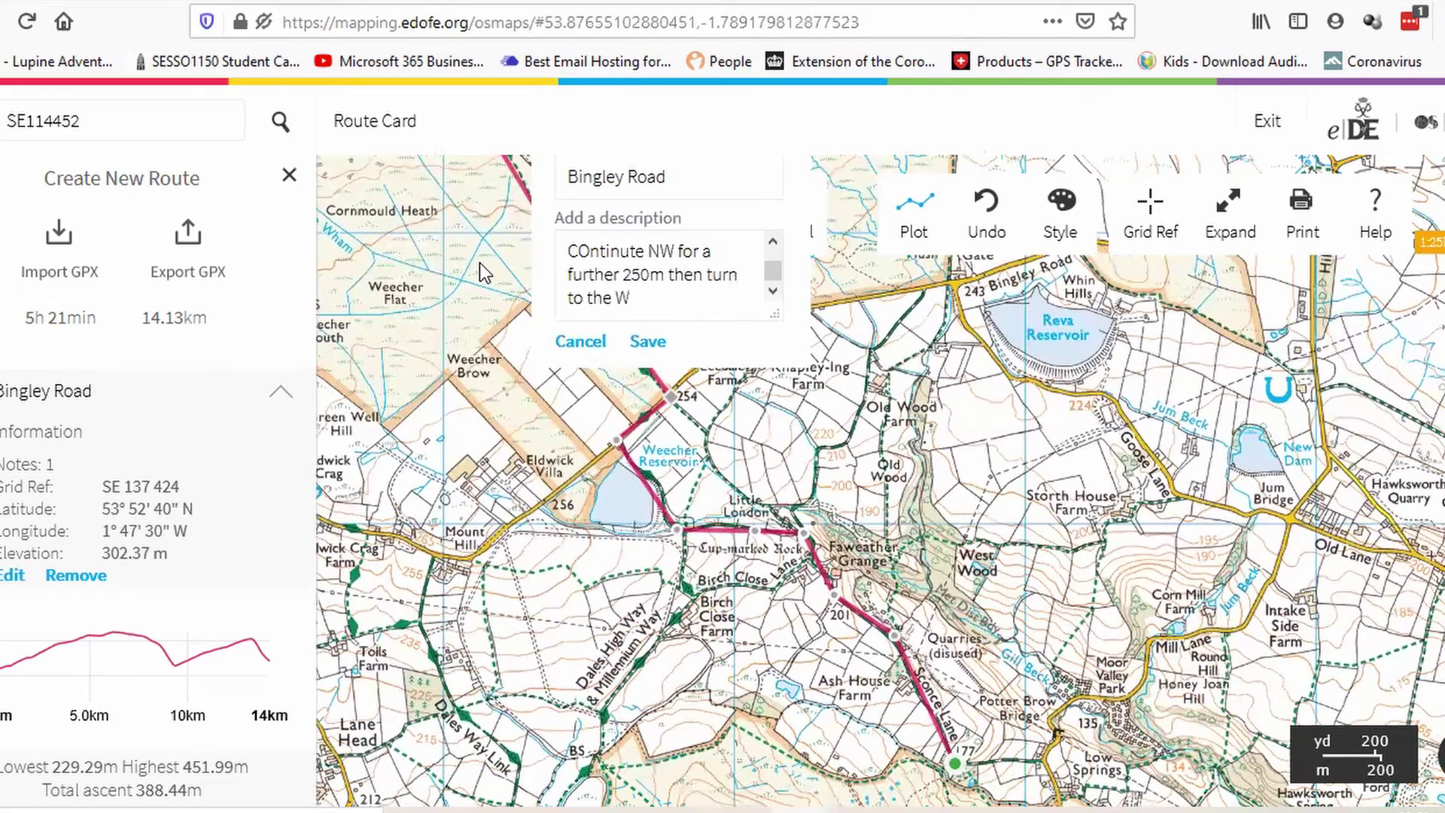
pyautogui.write(' for 250m to reservoir. Walk N')
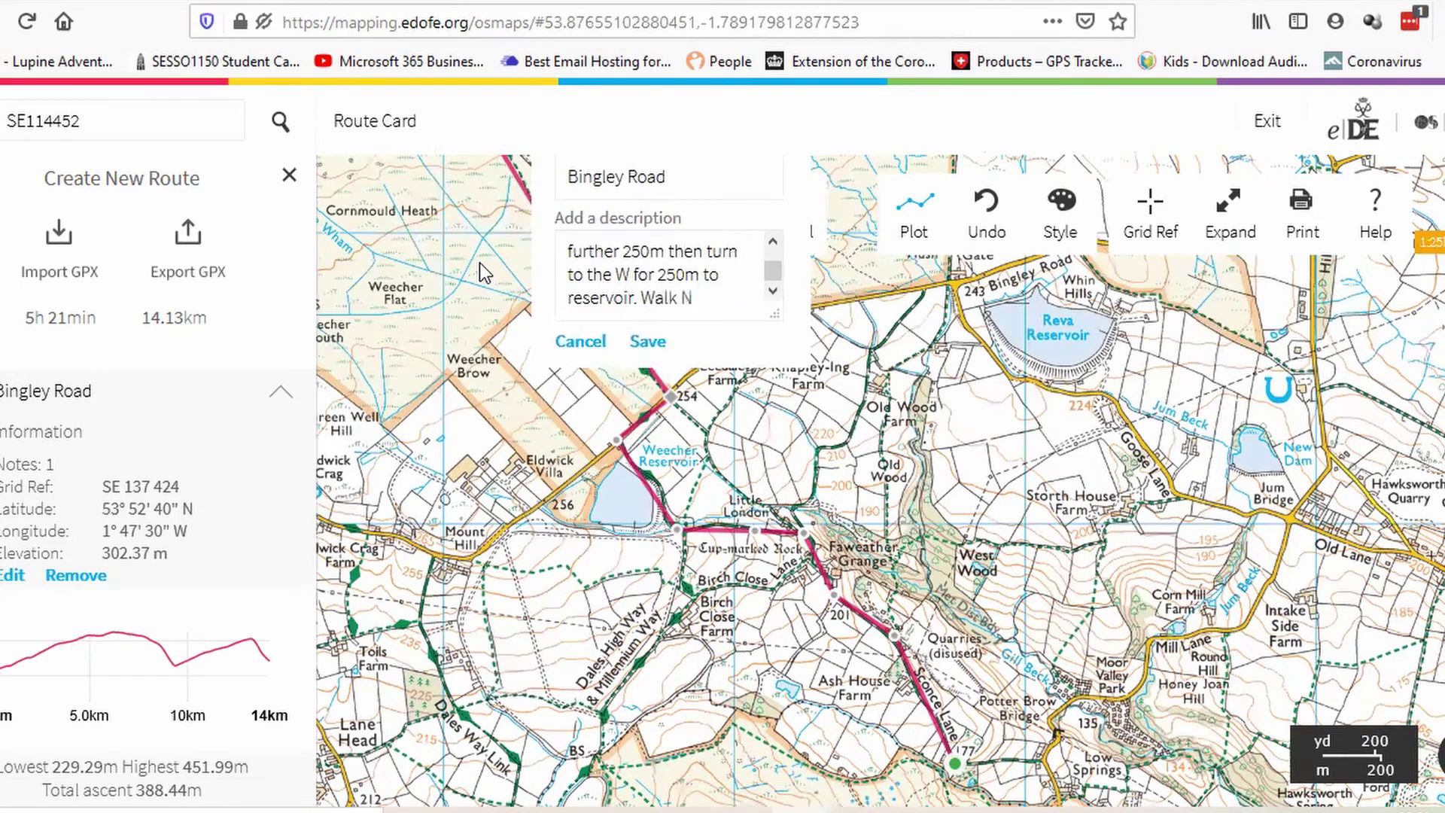
pyautogui.write('W to road. Turn Right on Road')
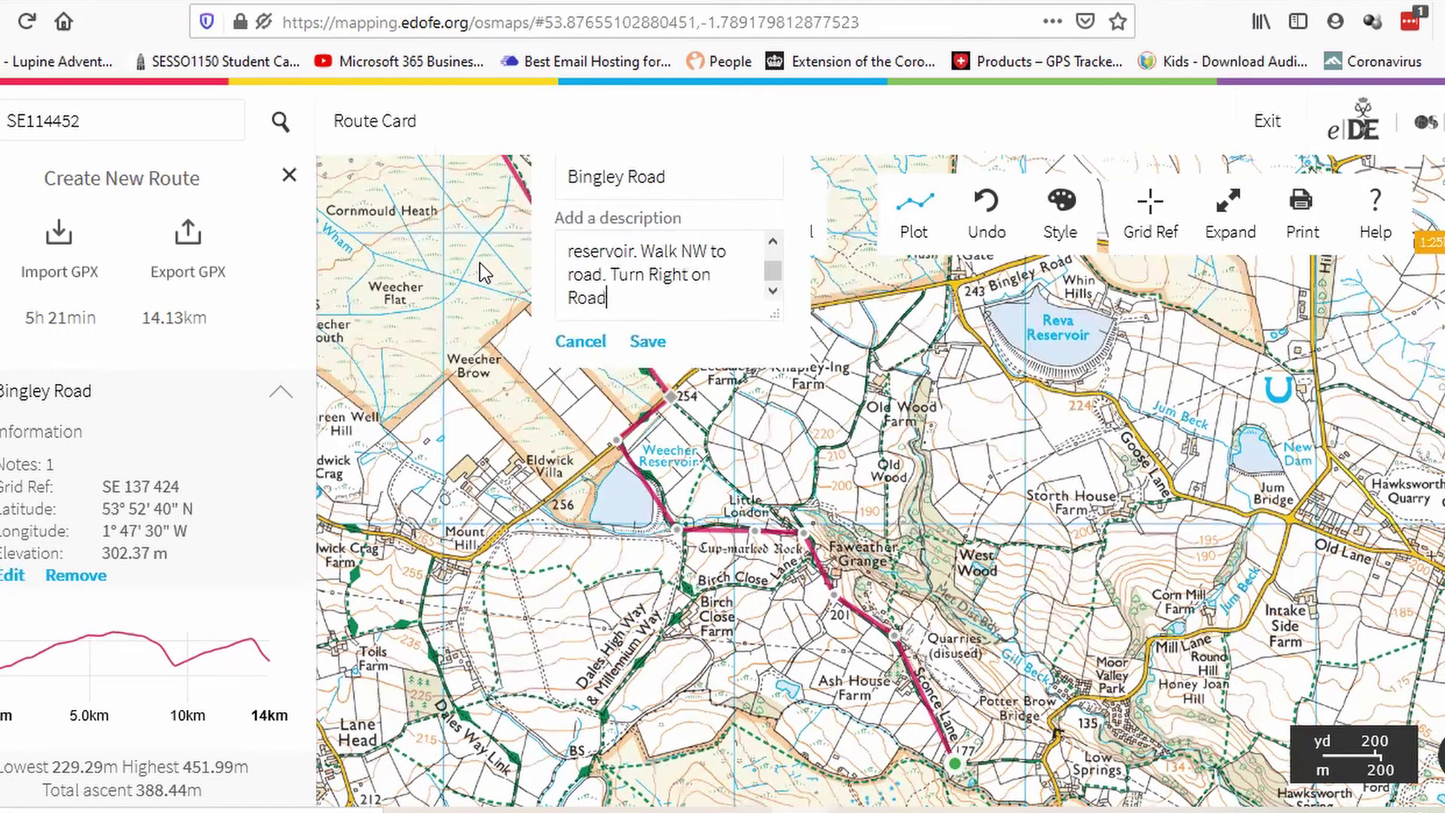
pyautogui.write(' for 150 M to footpath')
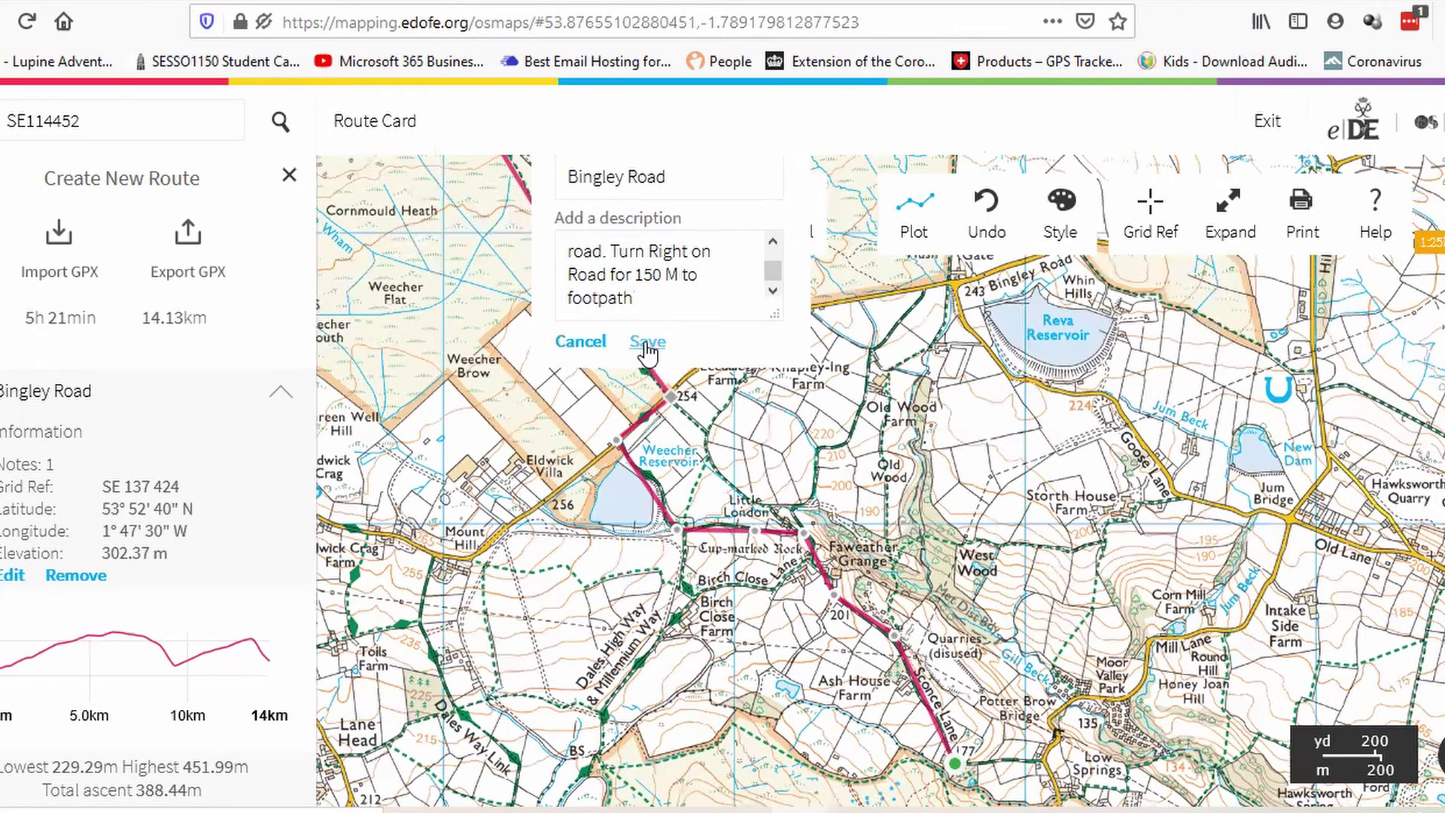
pyautogui.click(645, 343)
pyautogui.click(391, 126)
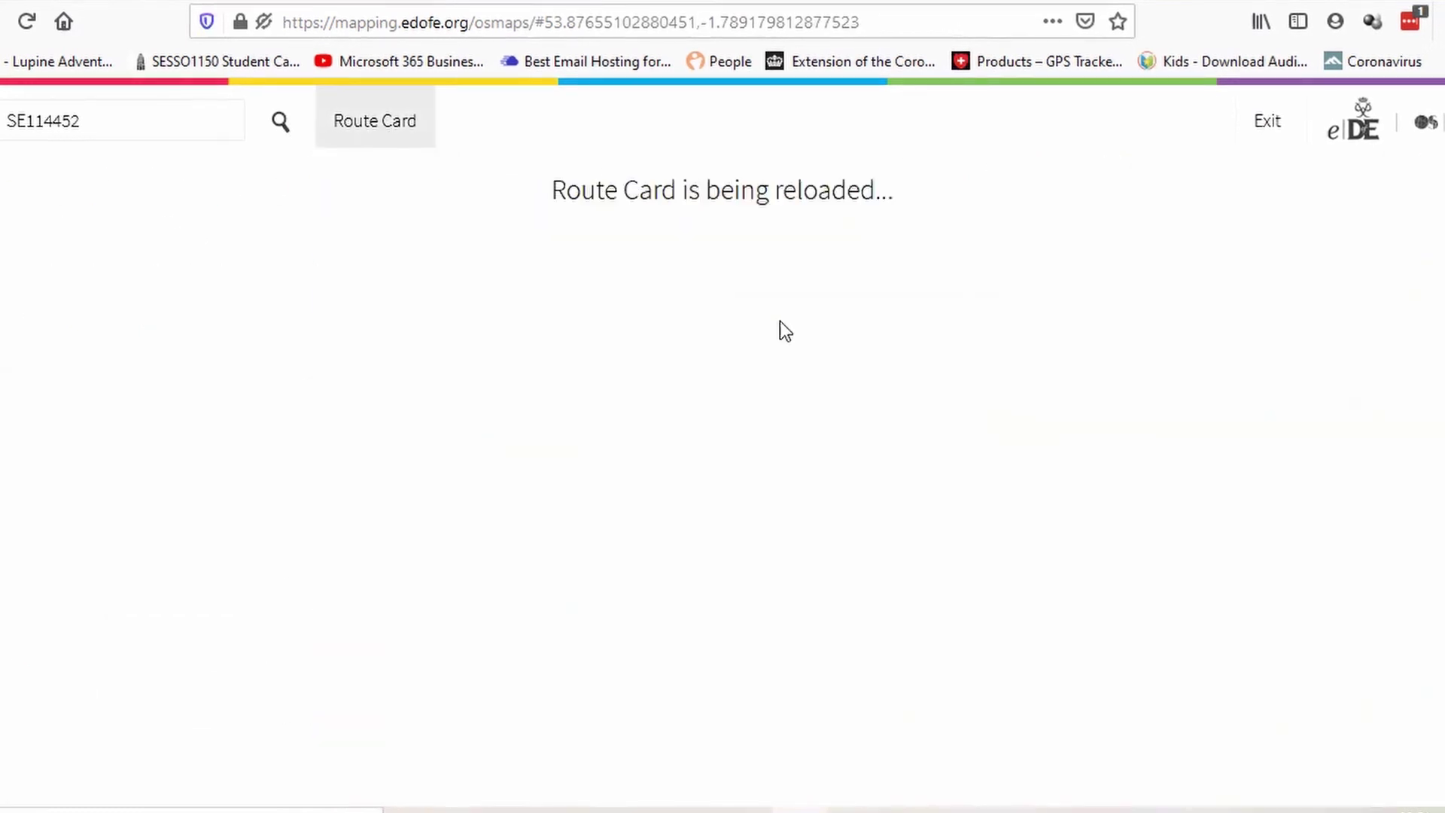
# Step: Label the last Route breakdown row, SE 075 478, as Campsite and save the route card
pyautogui.scroll(-5, 780, 322)
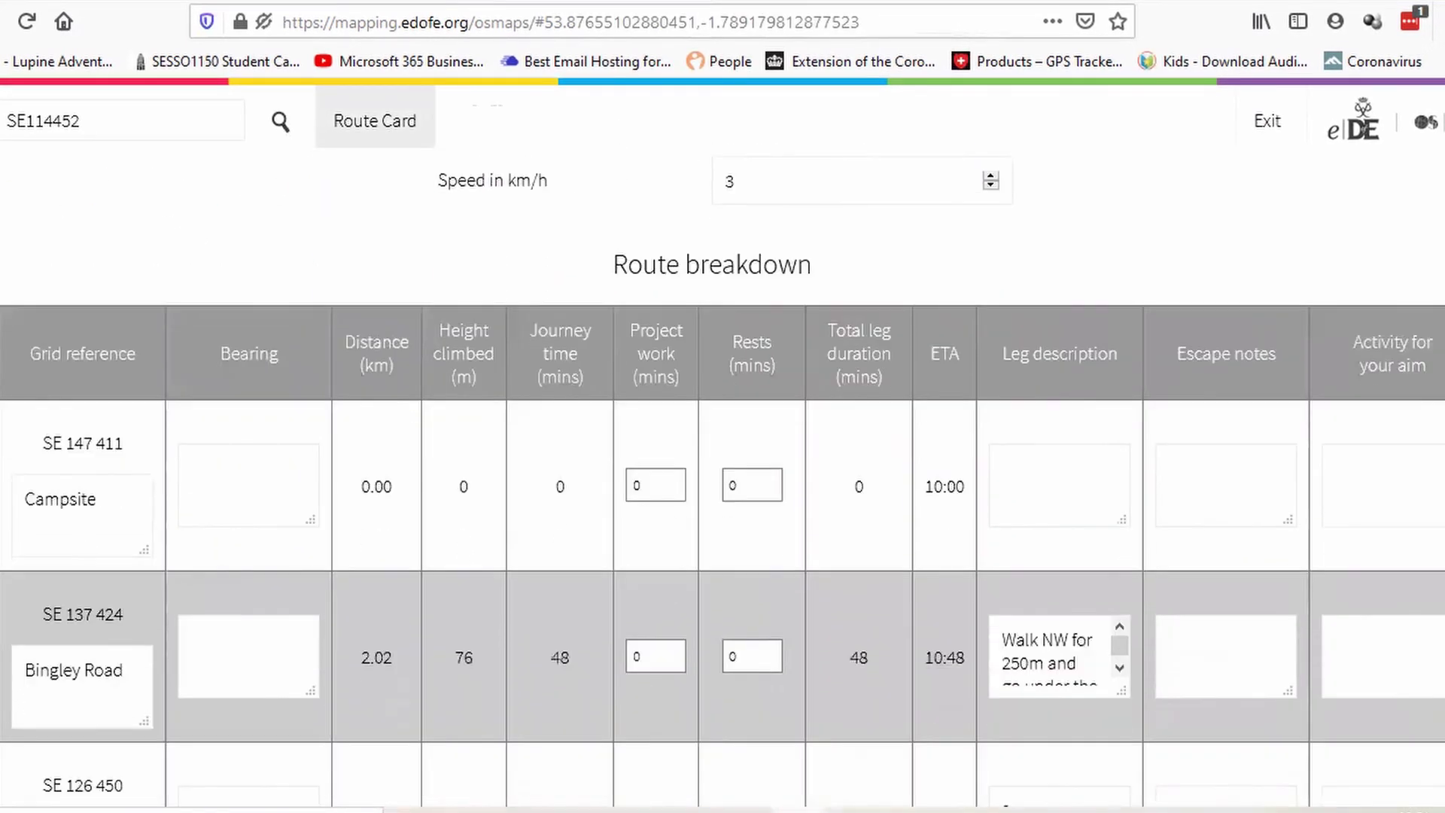
pyautogui.scroll(-2, 1120, 549)
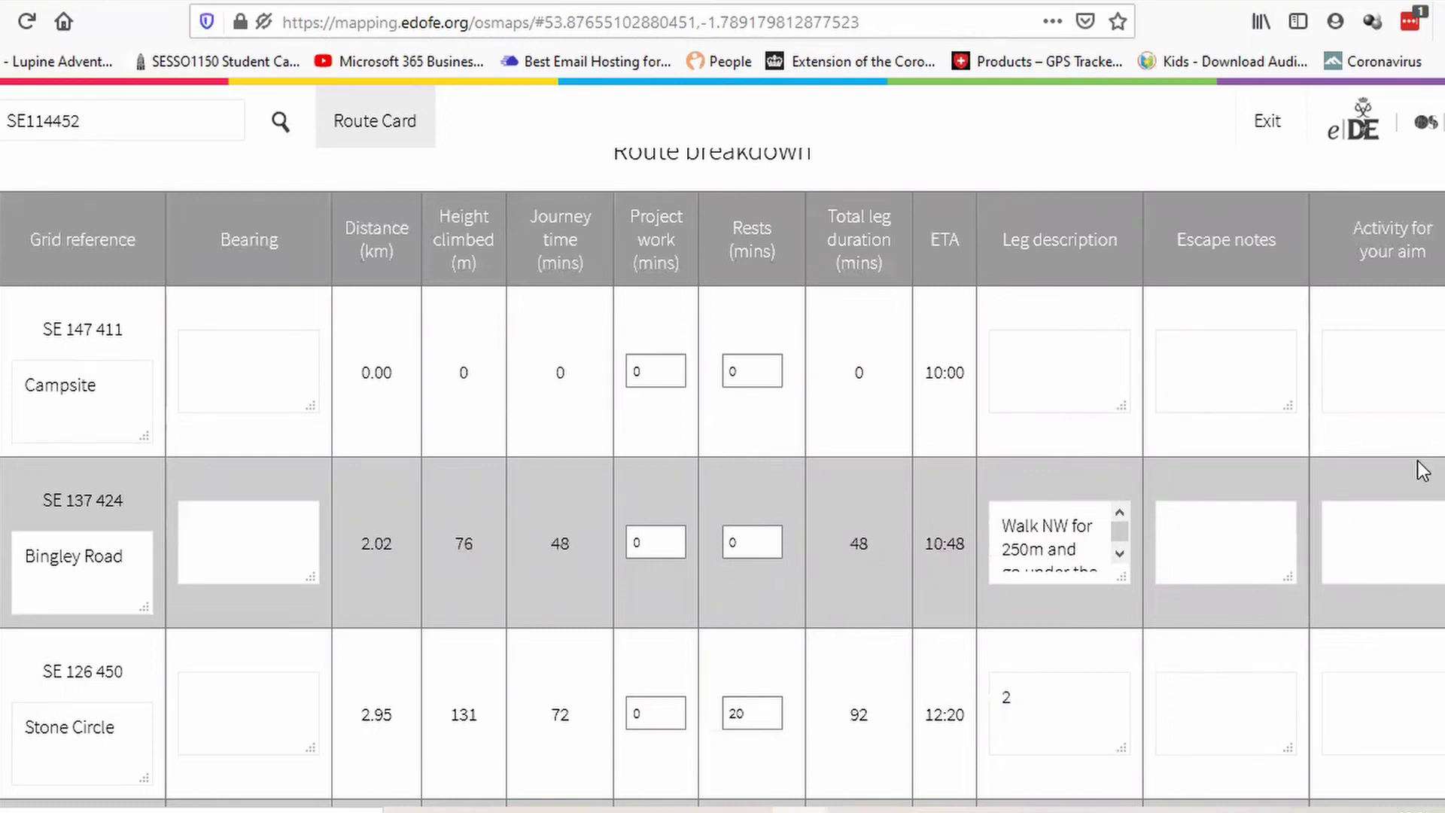
pyautogui.scroll(-10, 931, 602)
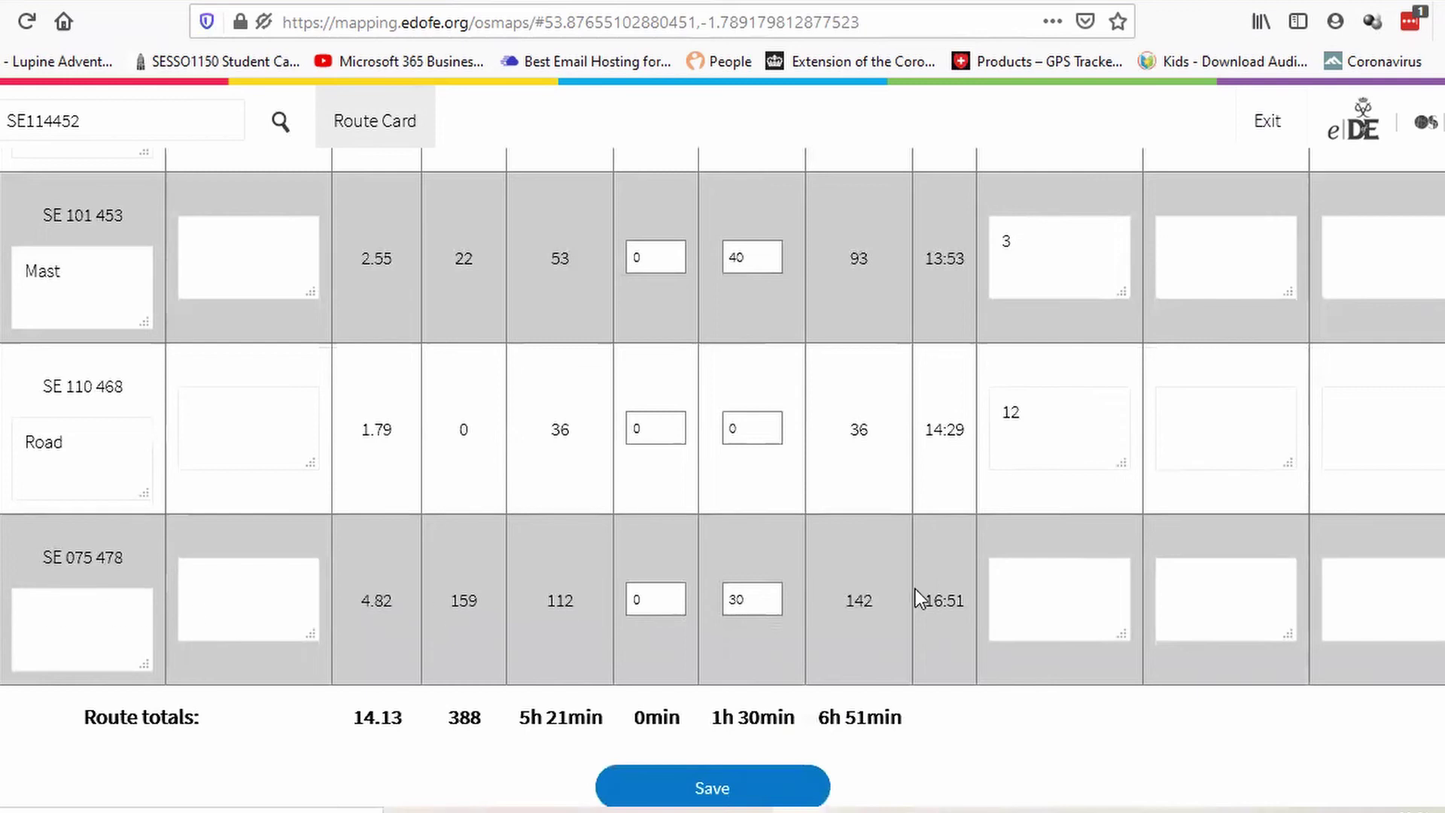
pyautogui.click(76, 630)
pyautogui.write('Campsite')
pyautogui.click(722, 794)
pyautogui.click(711, 475)
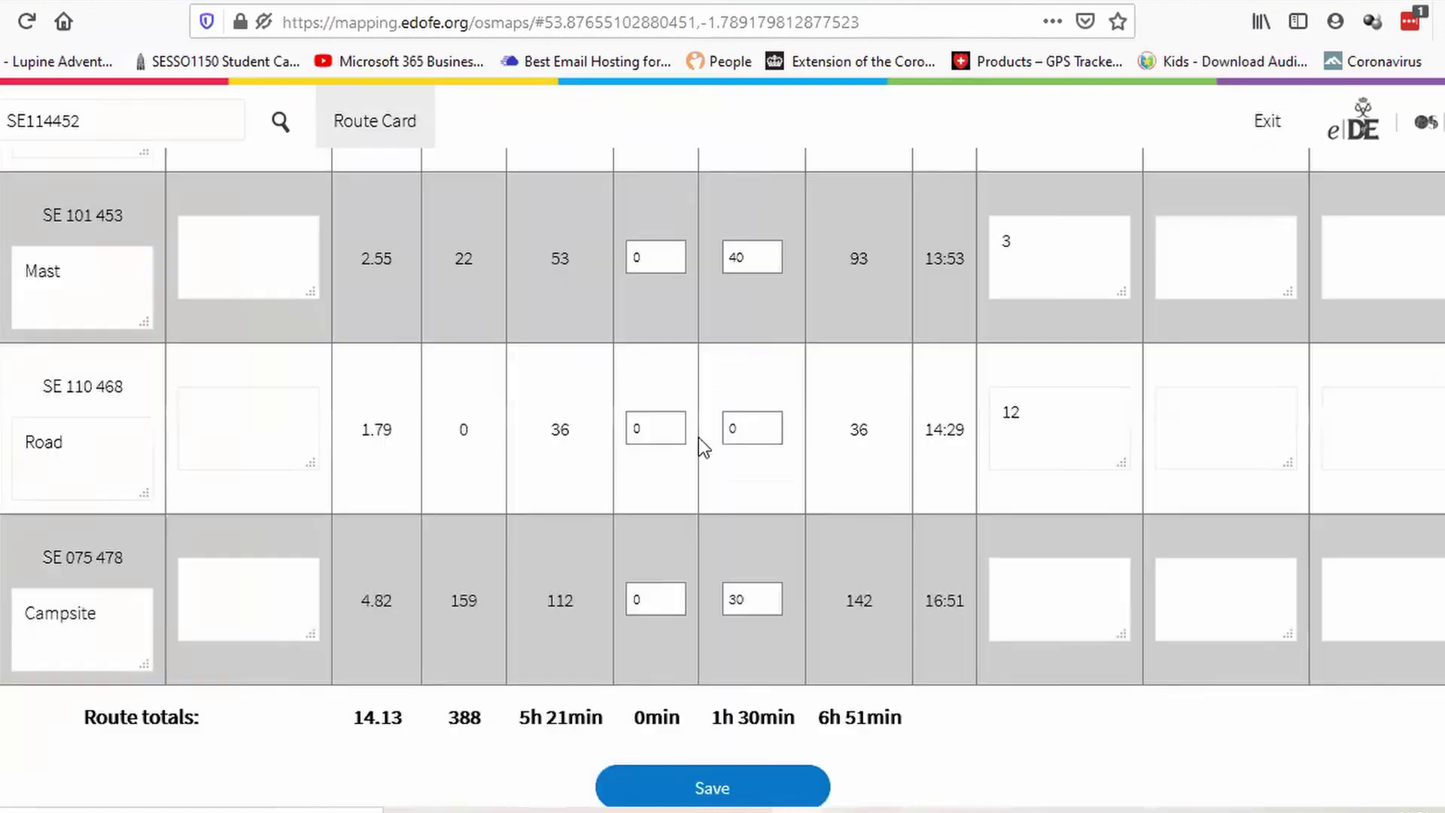
pyautogui.click(364, 128)
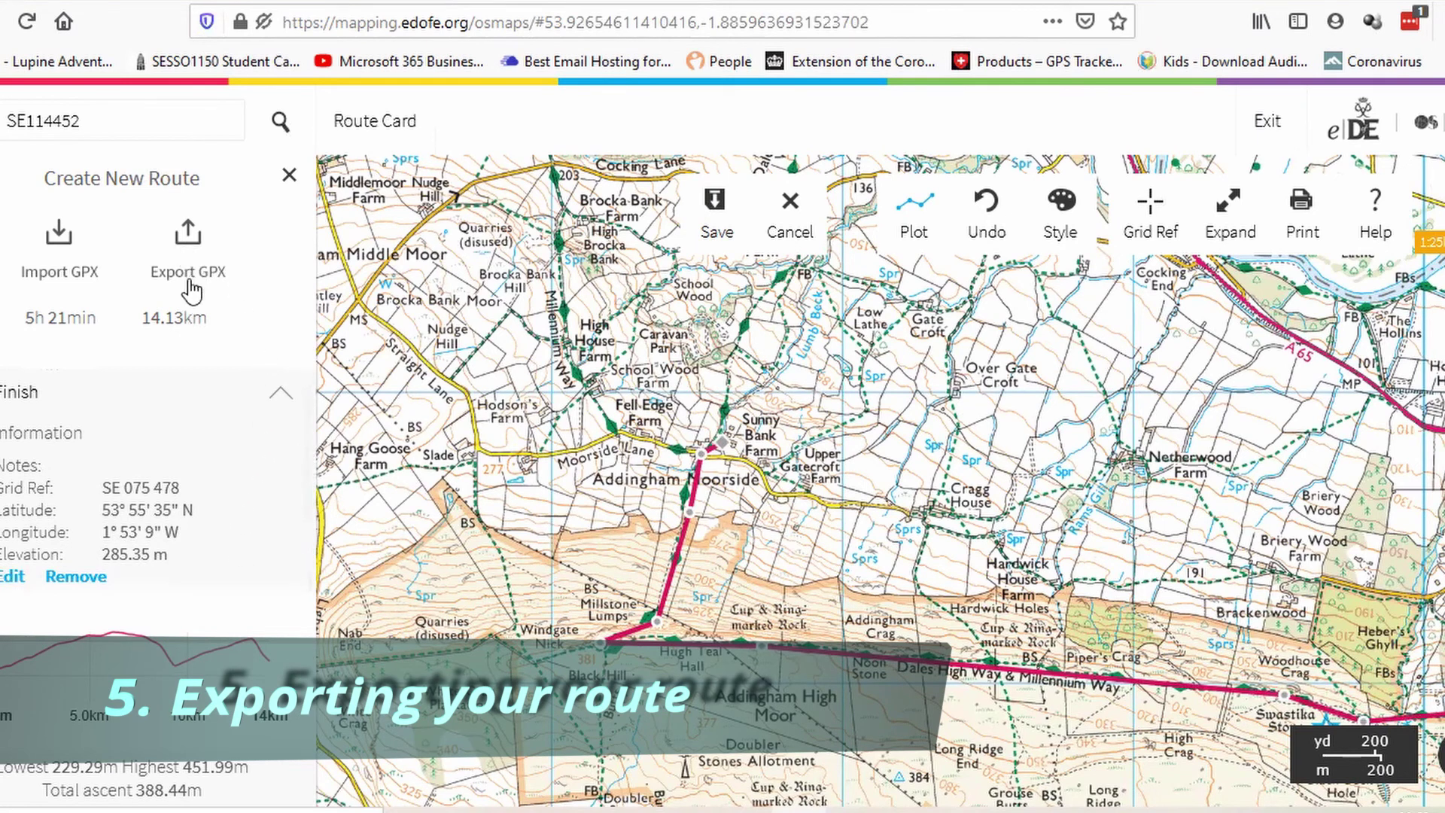
# Step: Export the route as GPX and save it to disk as Silver Day 2 practice.xml
pyautogui.click(188, 242)
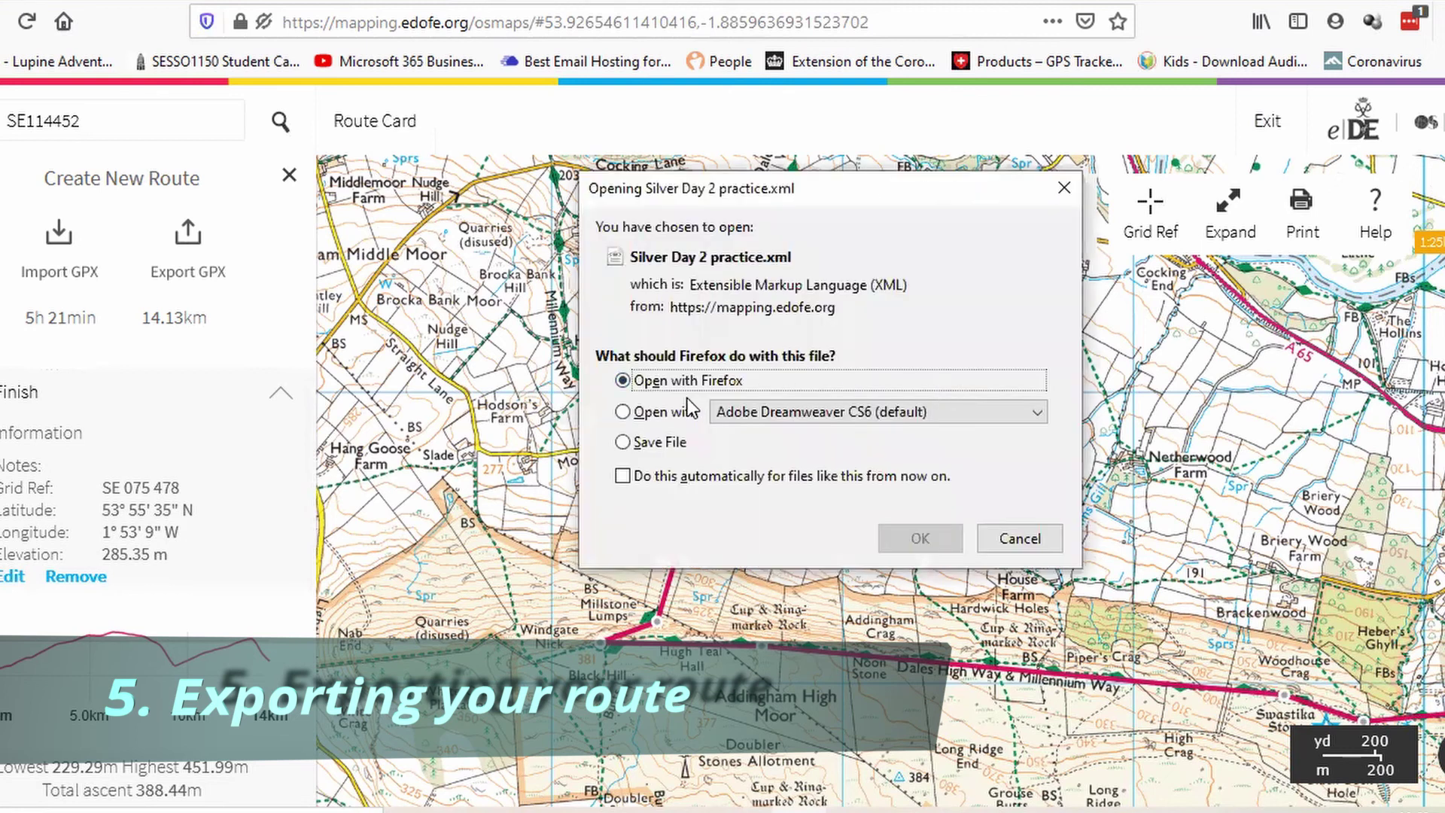
pyautogui.hotkey('alt', 's')
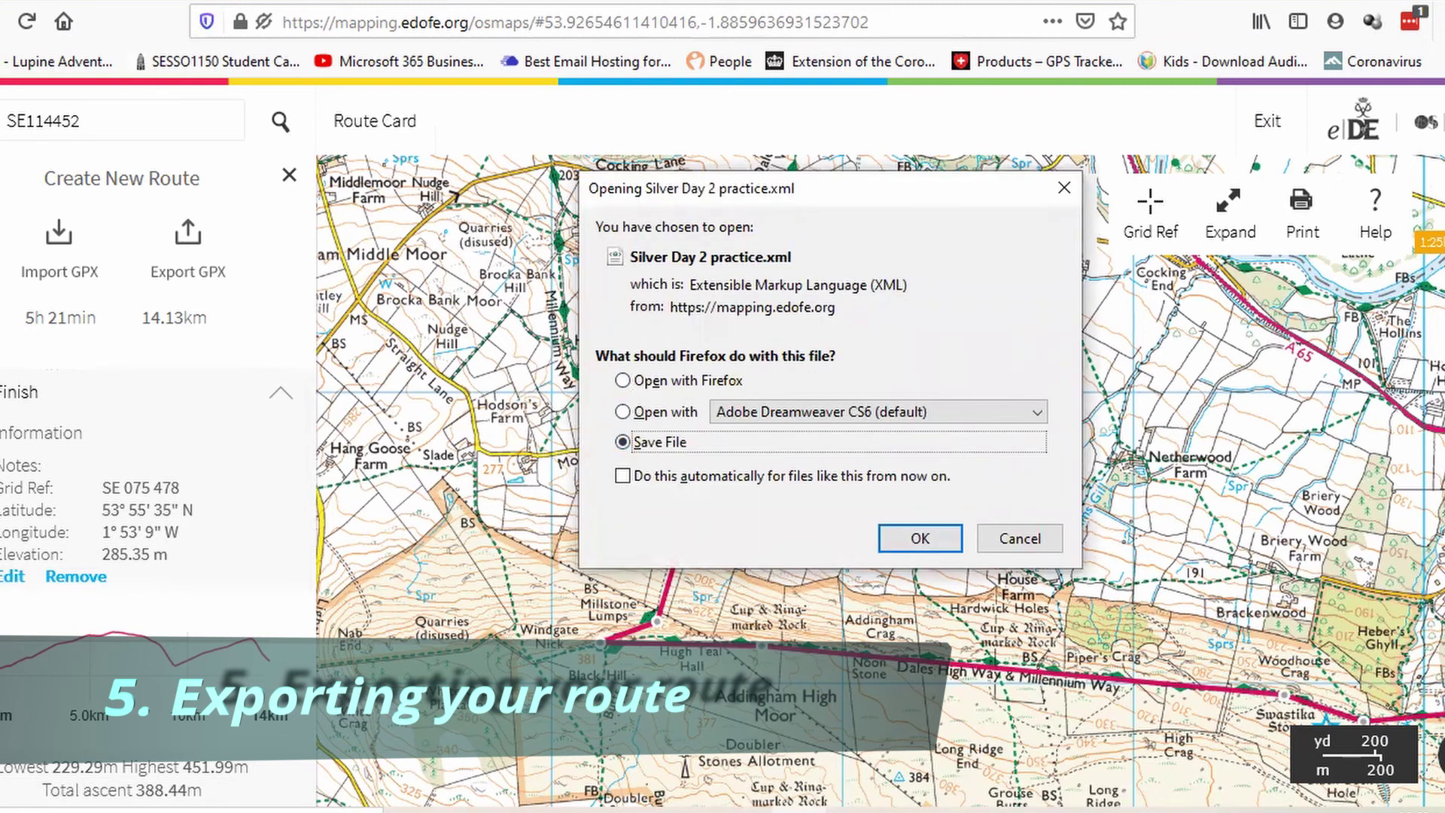
pyautogui.press('Return')
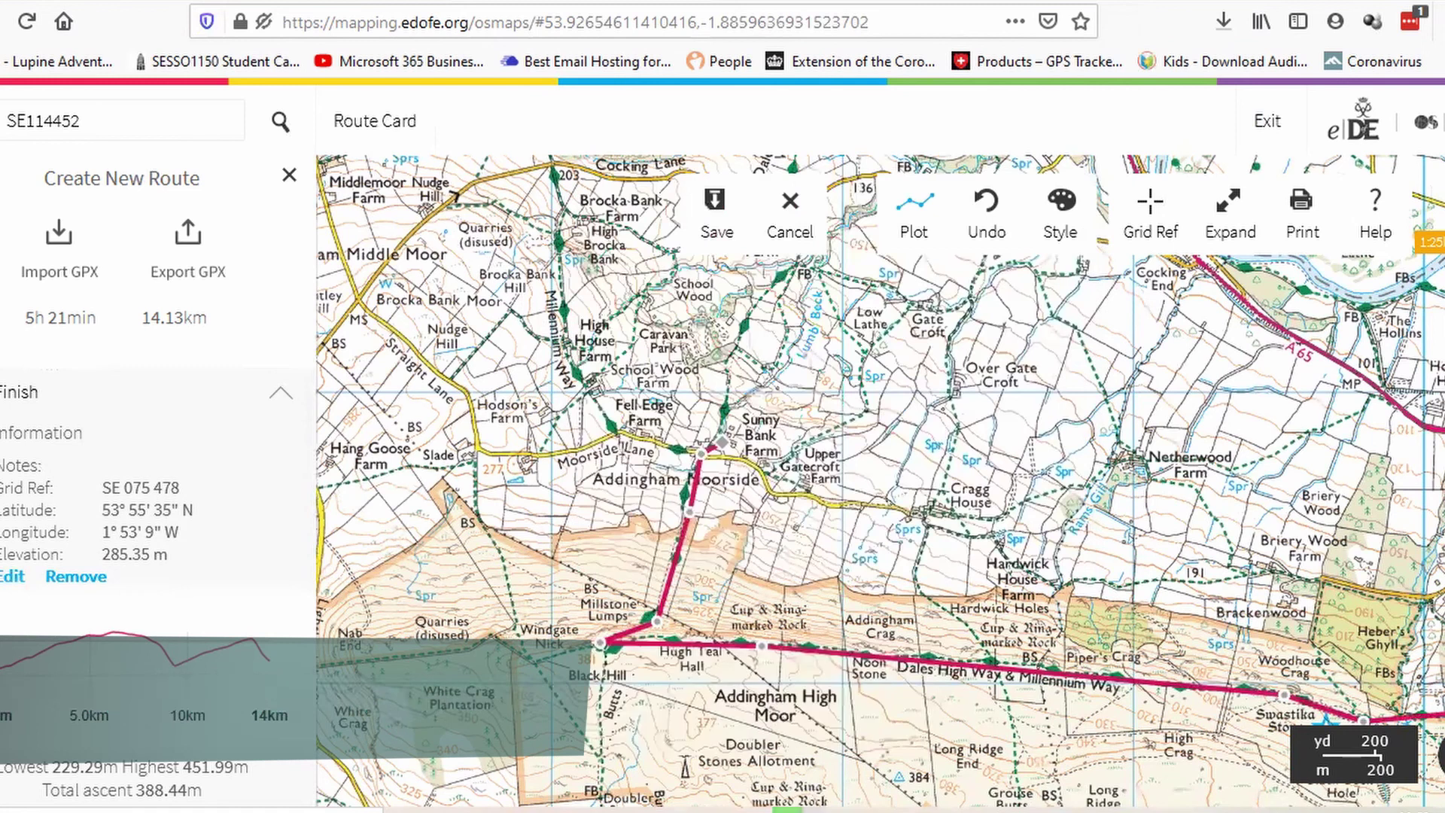